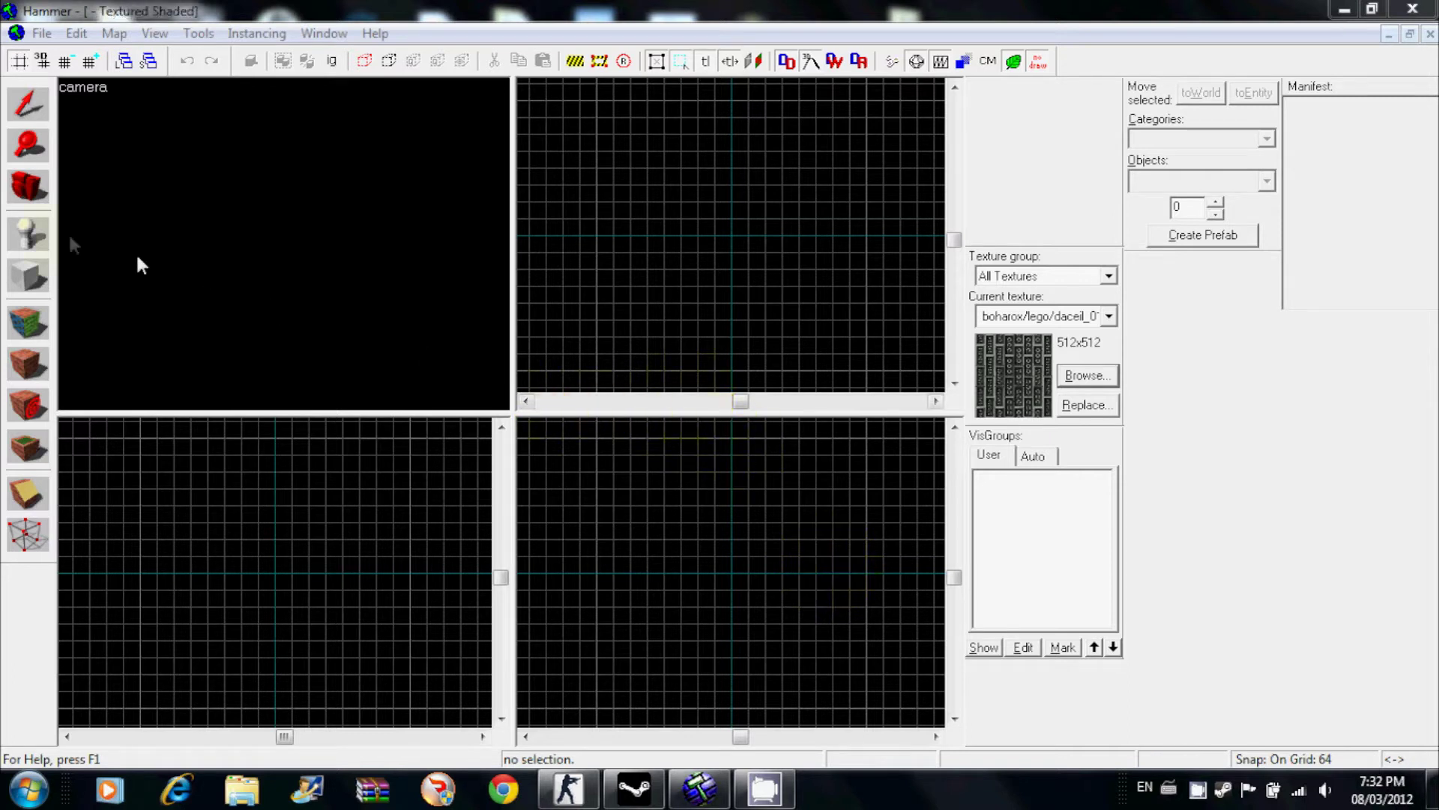
Step: Start the Block tool and set its texture to tools/toolsskybox, filtering the texture browser by "toolssky"
{"action": "left_click", "coordinate": [34, 285]}
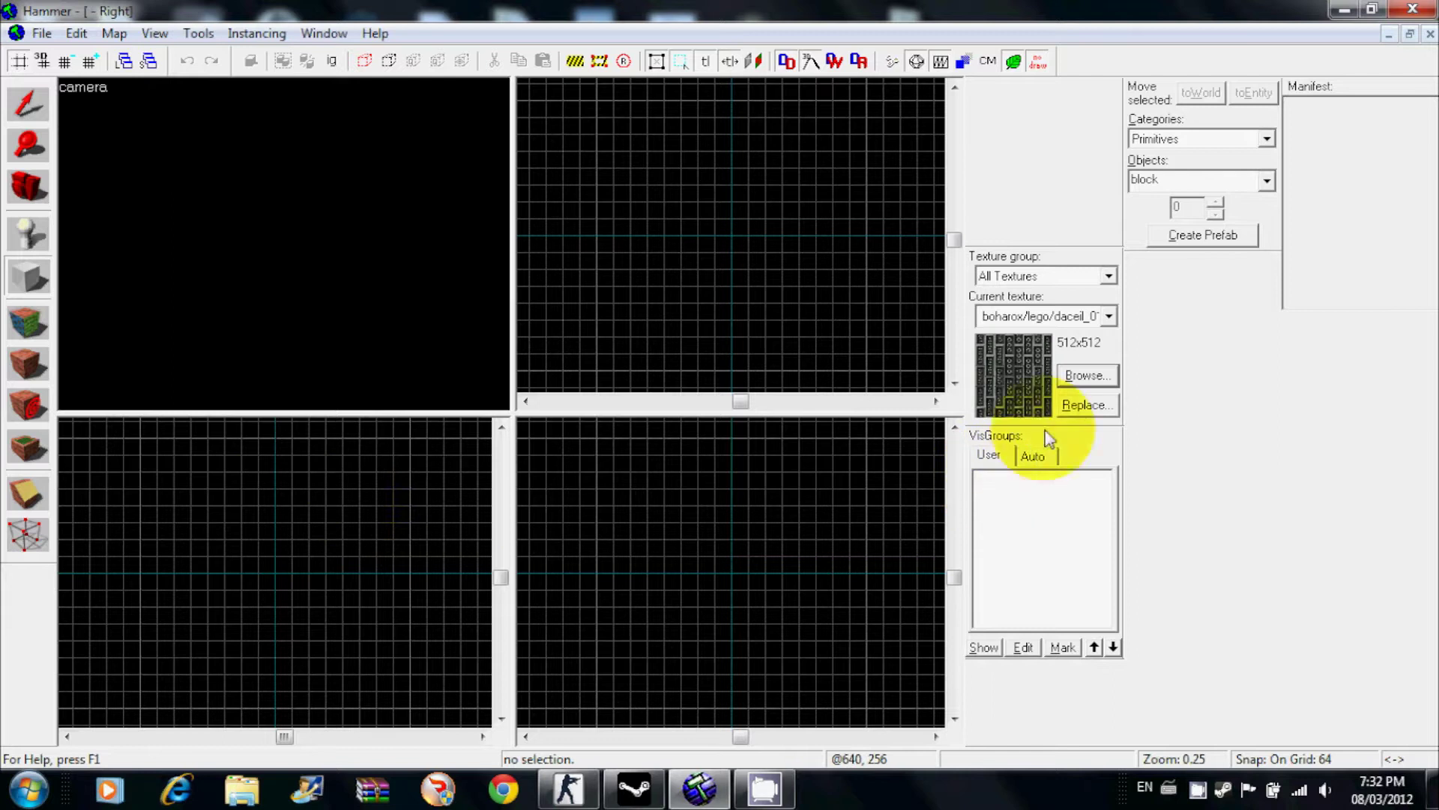
{"action": "left_click", "coordinate": [1087, 375]}
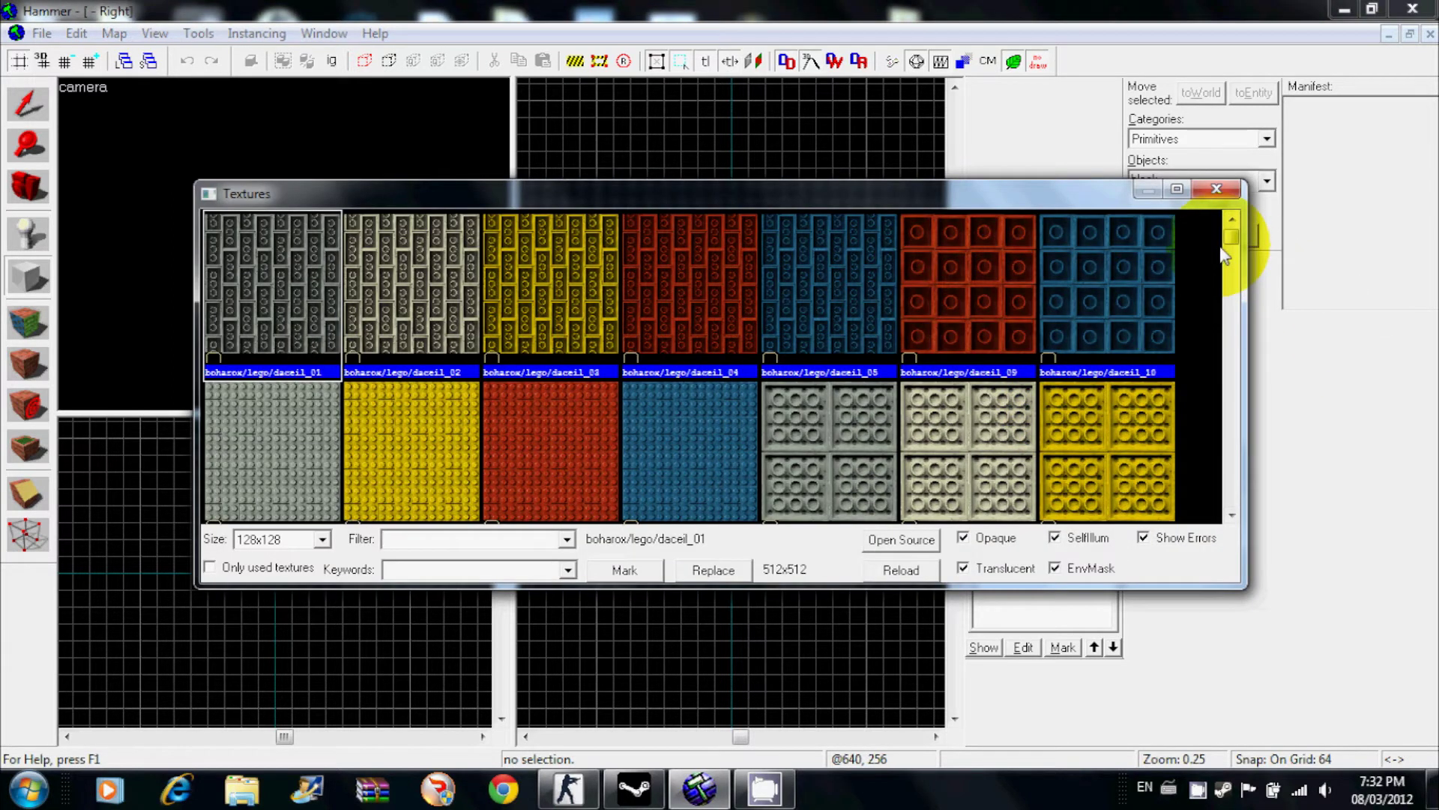
{"action": "type", "text": "skybox"}
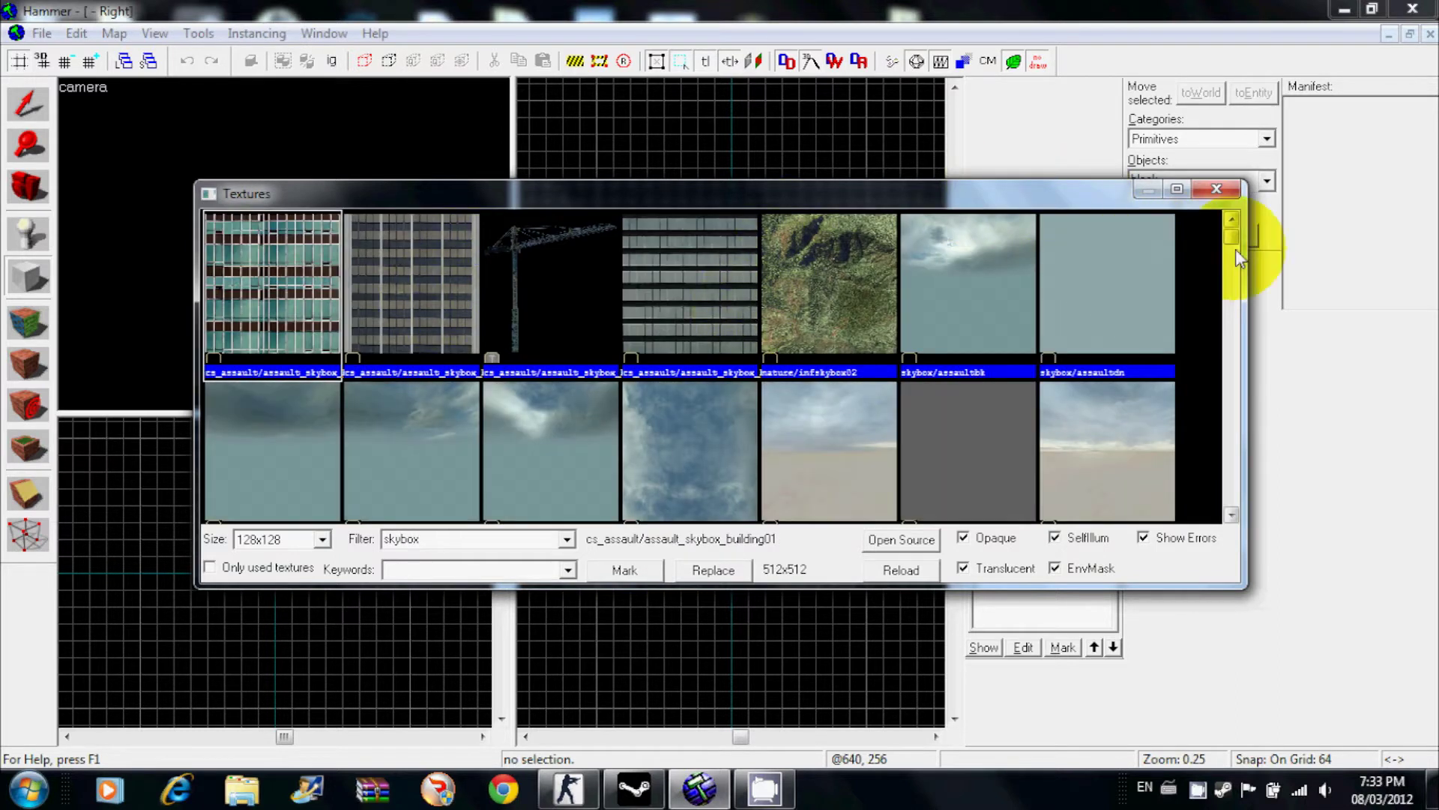
{"action": "key", "text": "BackSpace"}
{"action": "key", "text": "BackSpace"}
{"action": "key", "text": "BackSpace"}
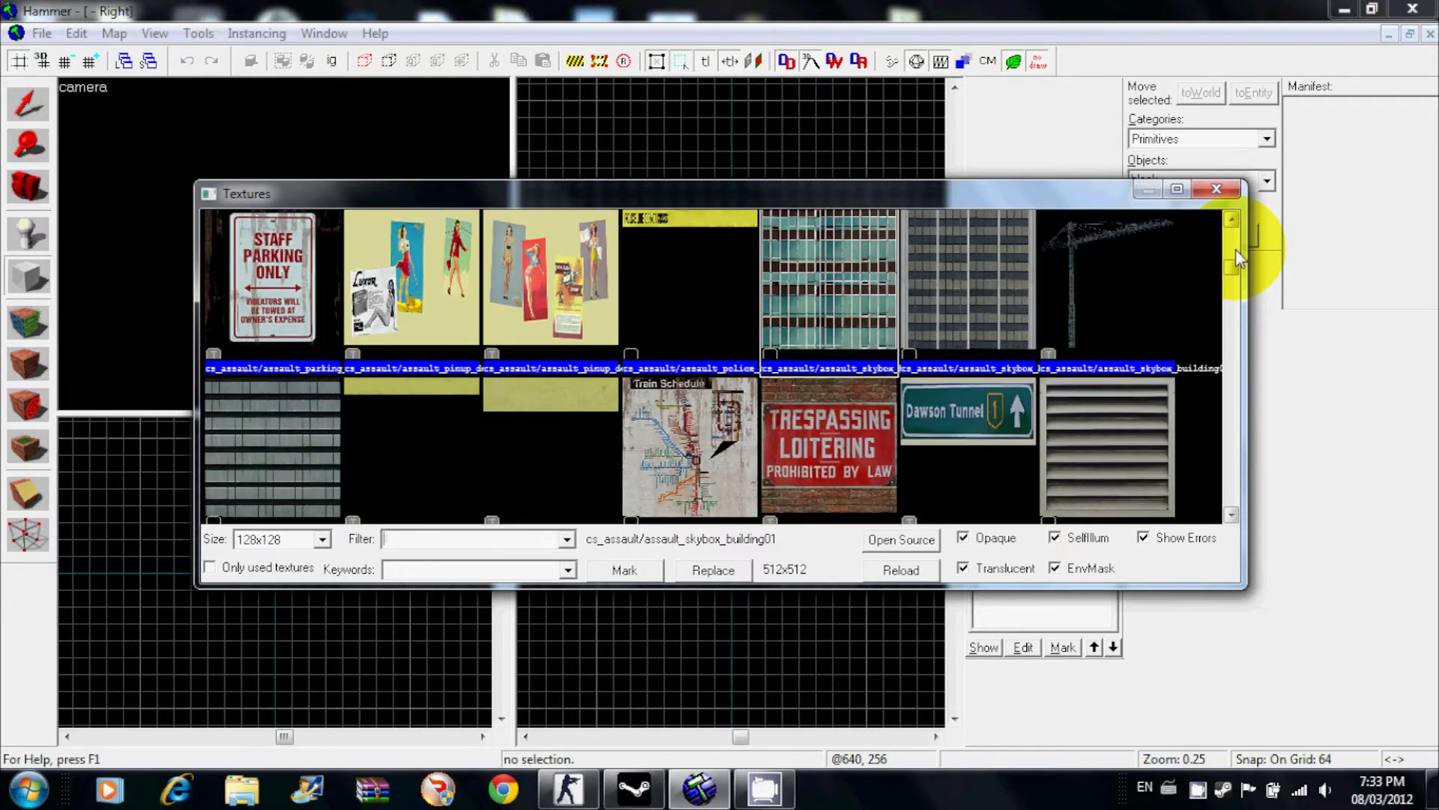
{"action": "type", "text": "toolssky"}
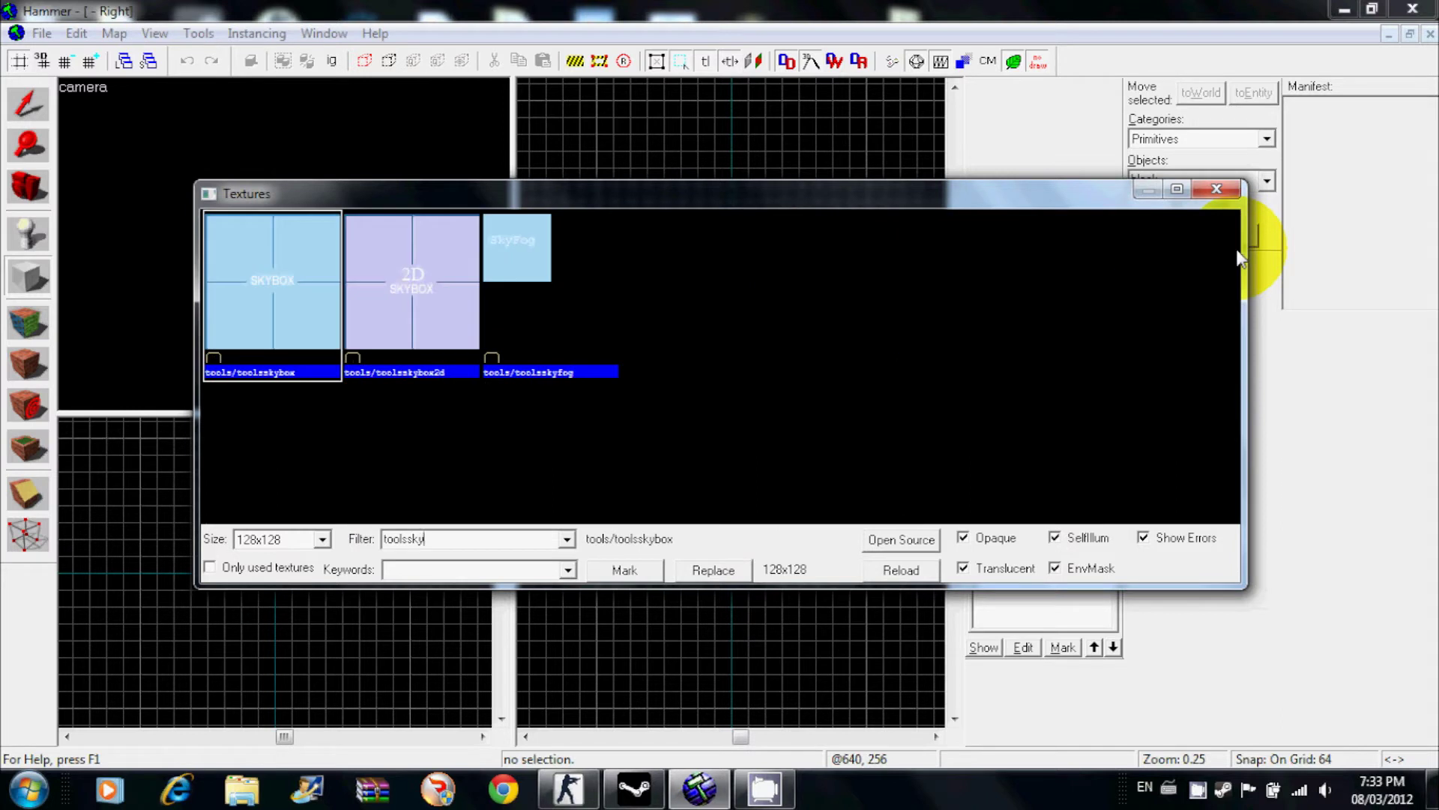
{"action": "double_click", "coordinate": [263, 283]}
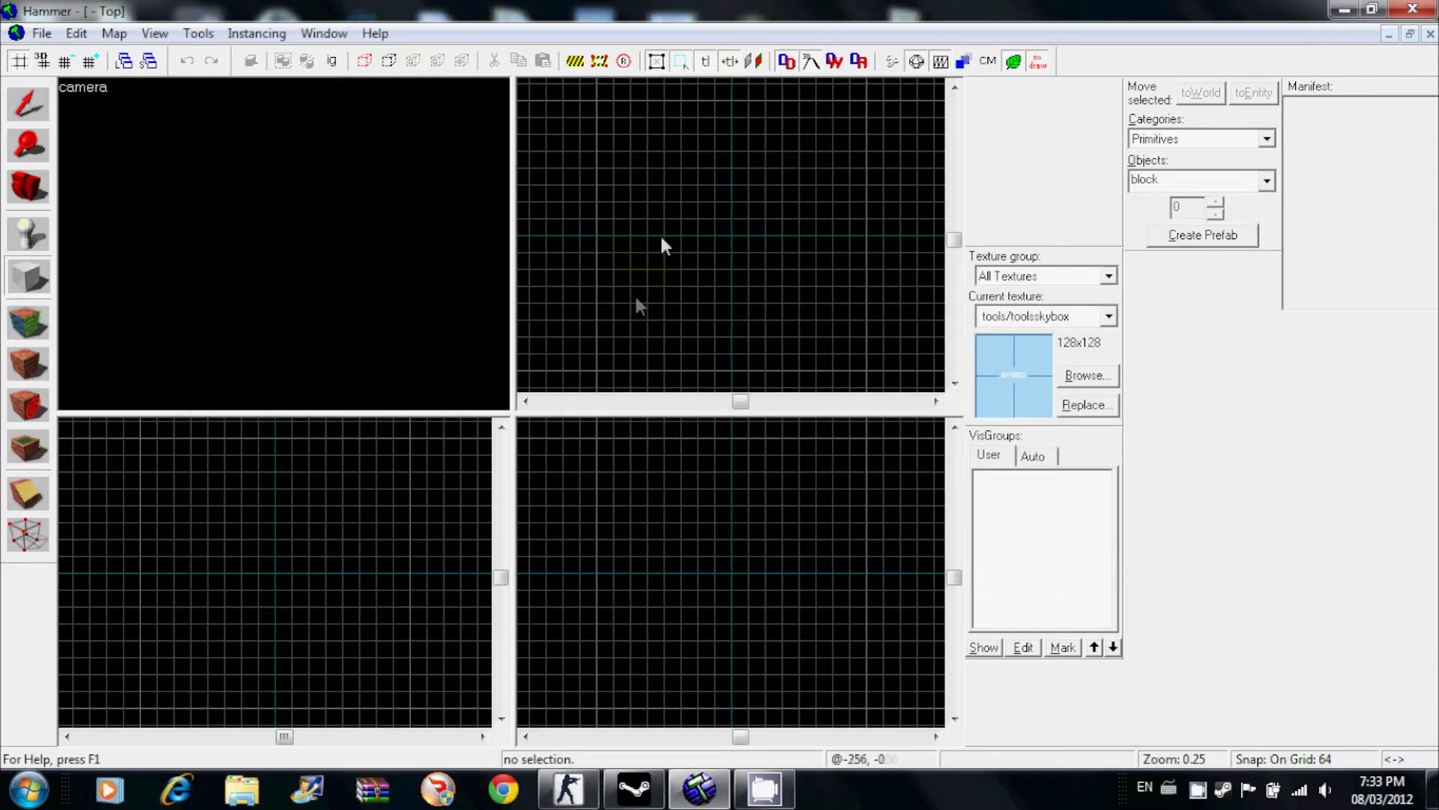
Step: Outline a 1024 by 1024 block in the top view and stretch its height to 896 in the side view
{"action": "scroll", "coordinate": [679, 239], "scroll_direction": "down", "scroll_amount": 2}
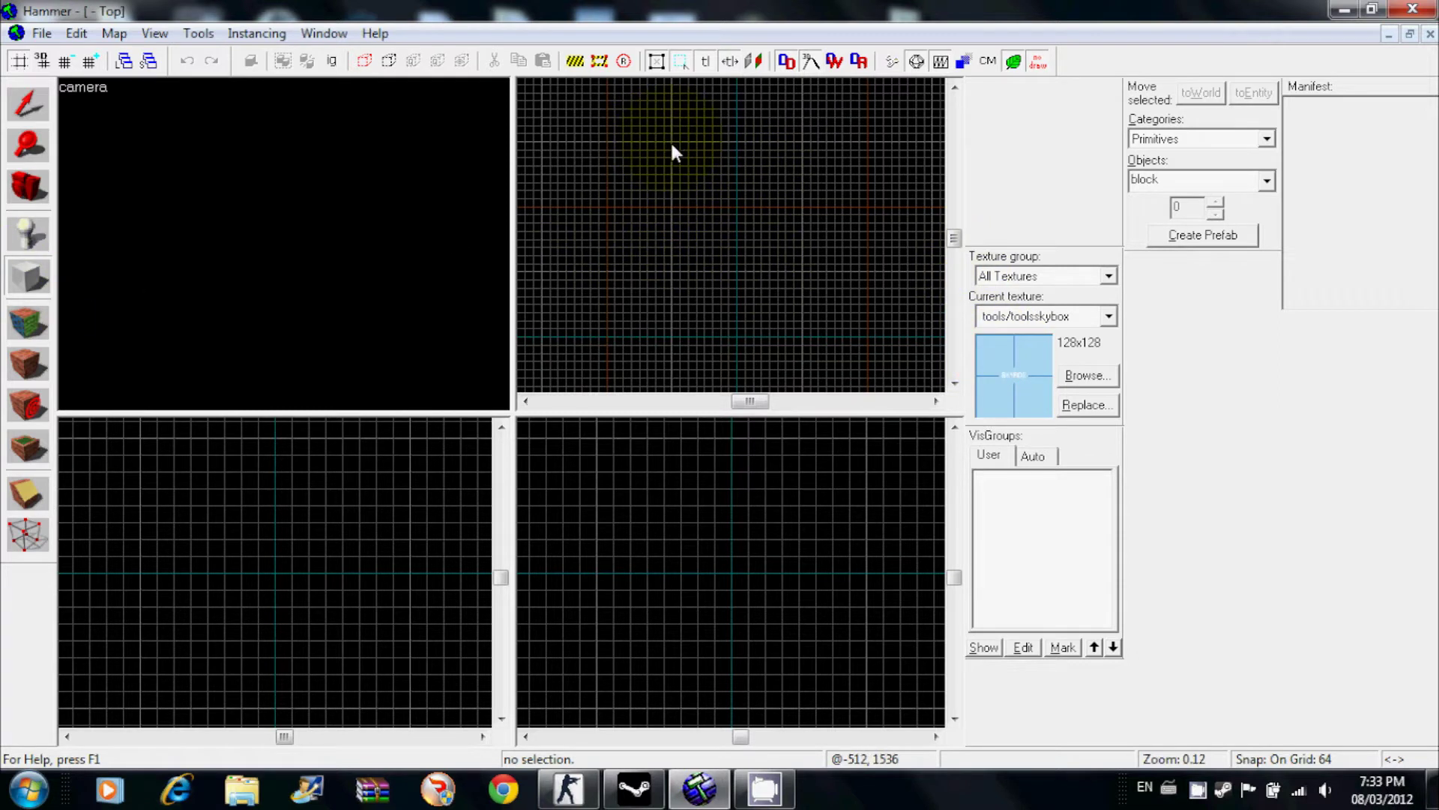
{"action": "left_click_drag", "start_coordinate": [670, 141], "coordinate": [803, 279]}
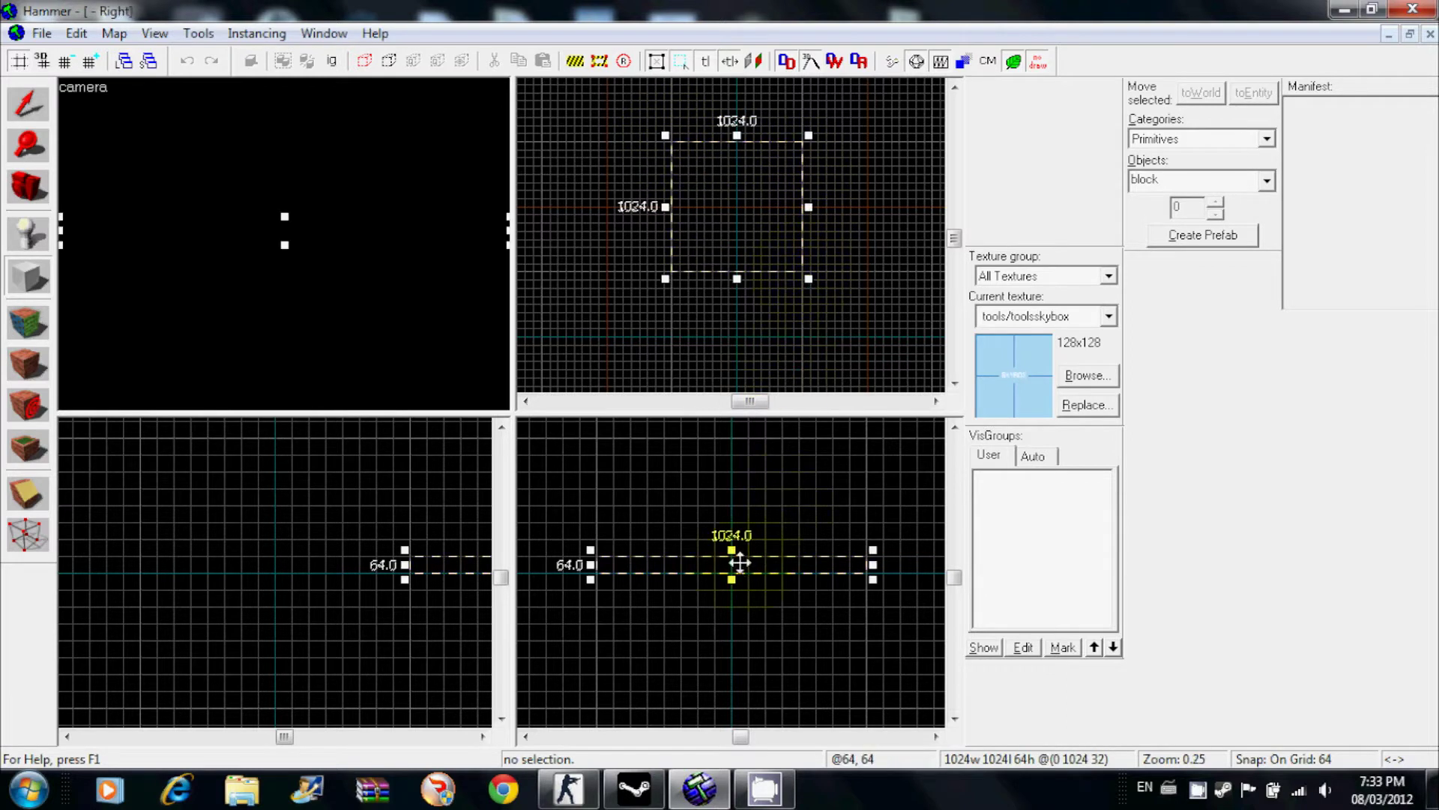
{"action": "left_click_drag", "start_coordinate": [731, 551], "coordinate": [742, 600]}
{"action": "scroll", "coordinate": [755, 594], "scroll_direction": "down", "scroll_amount": 3}
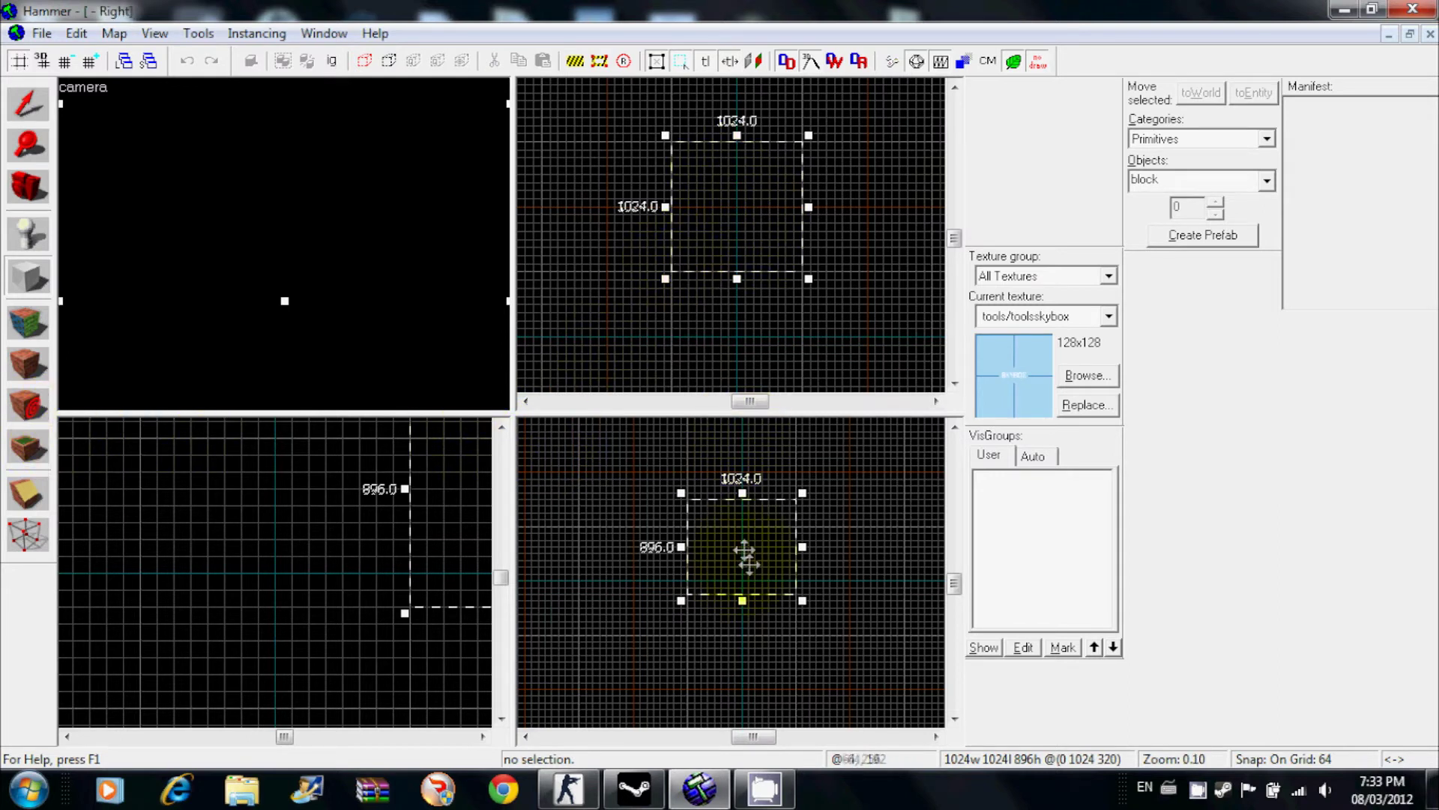
Step: Enlarge the block outline to 1088 by 1088 from its lower-left corner in the top view
{"action": "scroll", "coordinate": [434, 514], "scroll_direction": "down", "scroll_amount": 4}
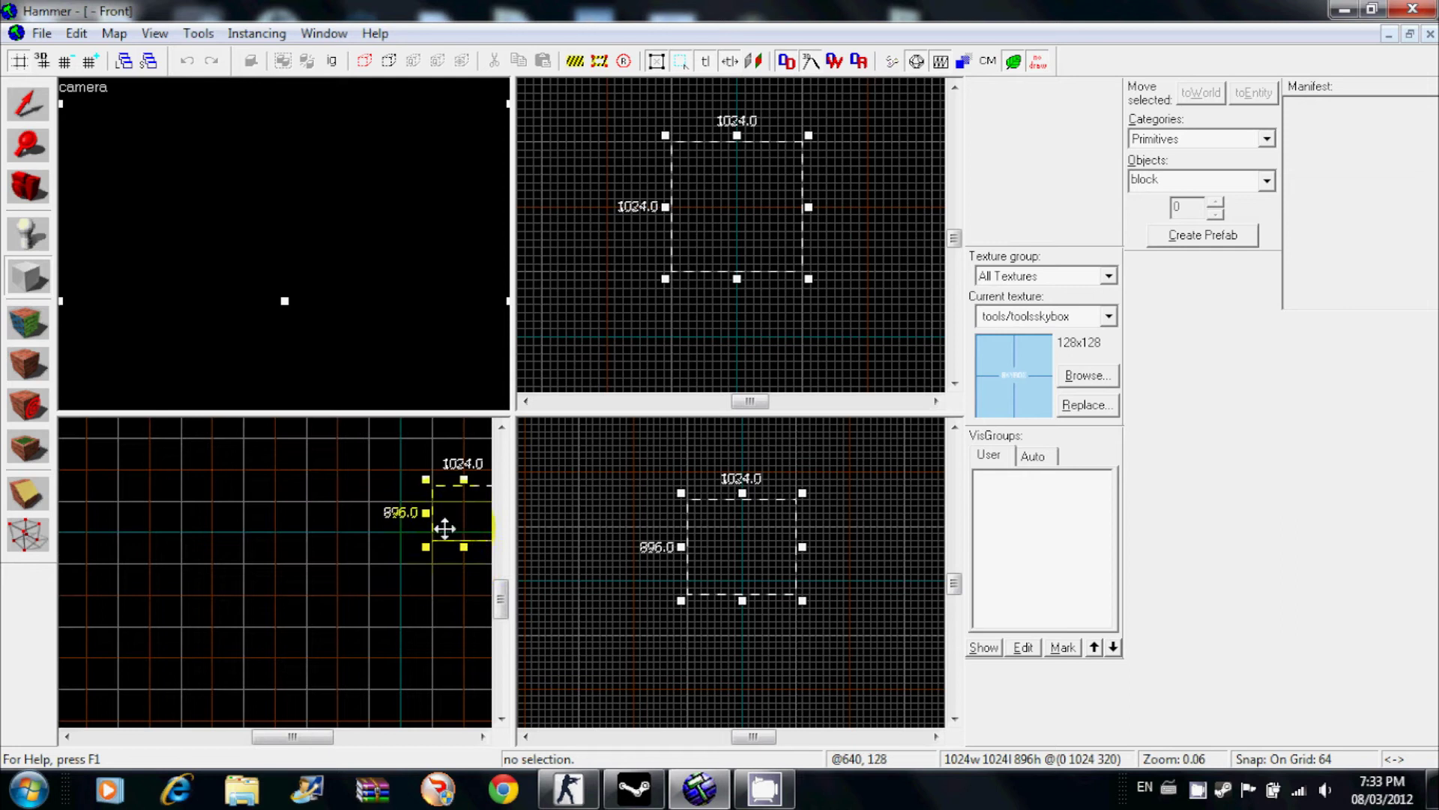
{"action": "scroll", "coordinate": [302, 259], "scroll_direction": "down", "scroll_amount": 3}
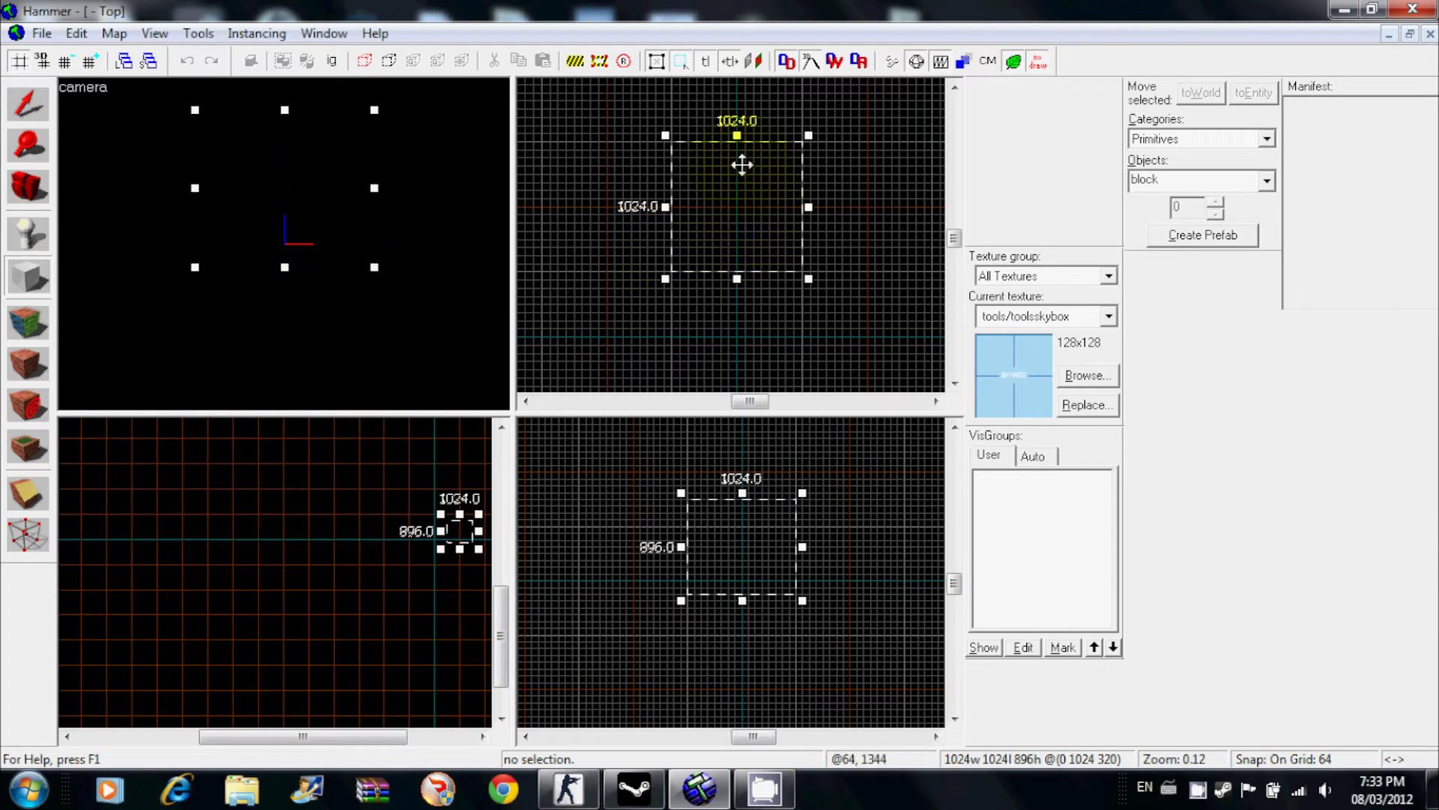
{"action": "scroll", "coordinate": [689, 229], "scroll_direction": "up", "scroll_amount": 10}
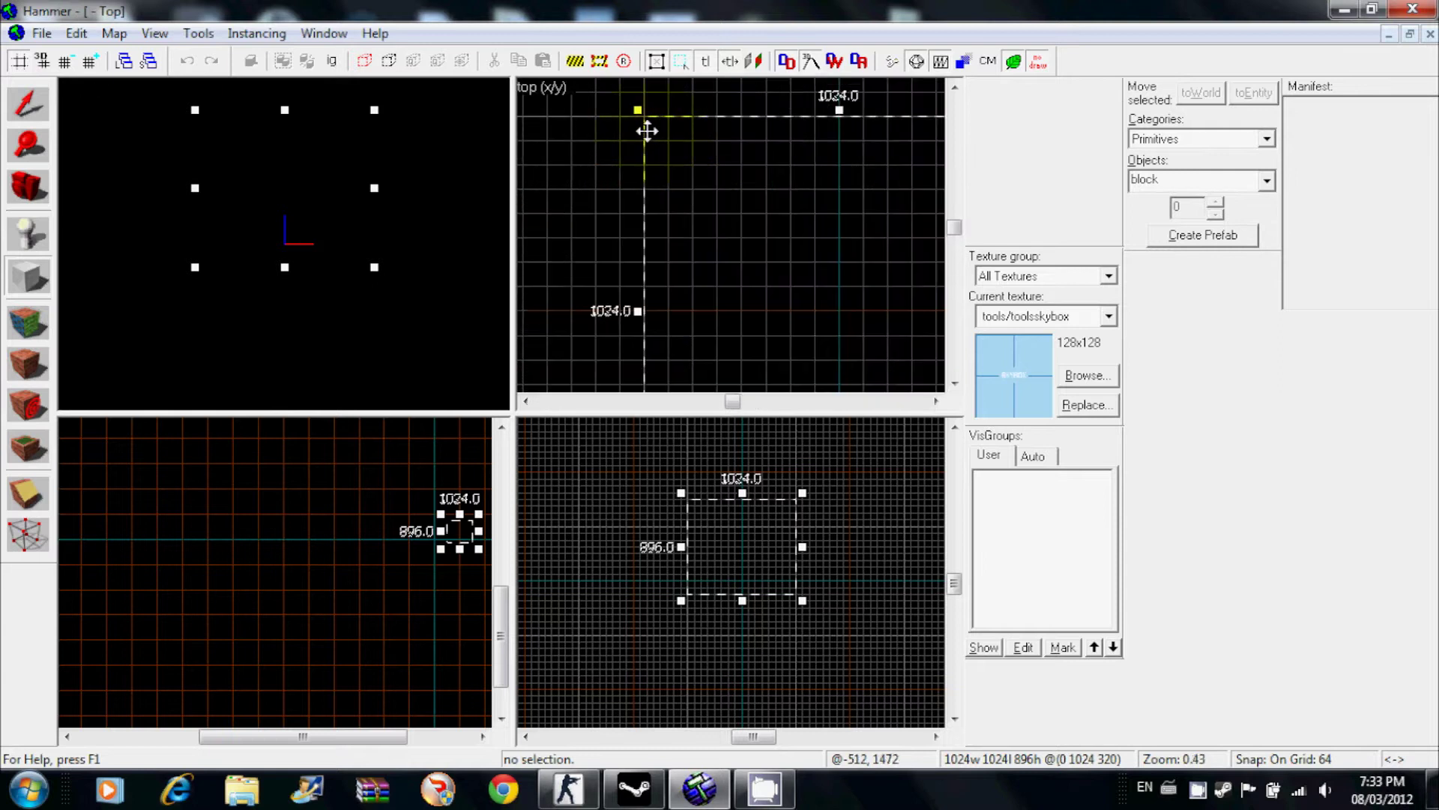
{"action": "scroll", "coordinate": [662, 127], "scroll_direction": "down", "scroll_amount": 9}
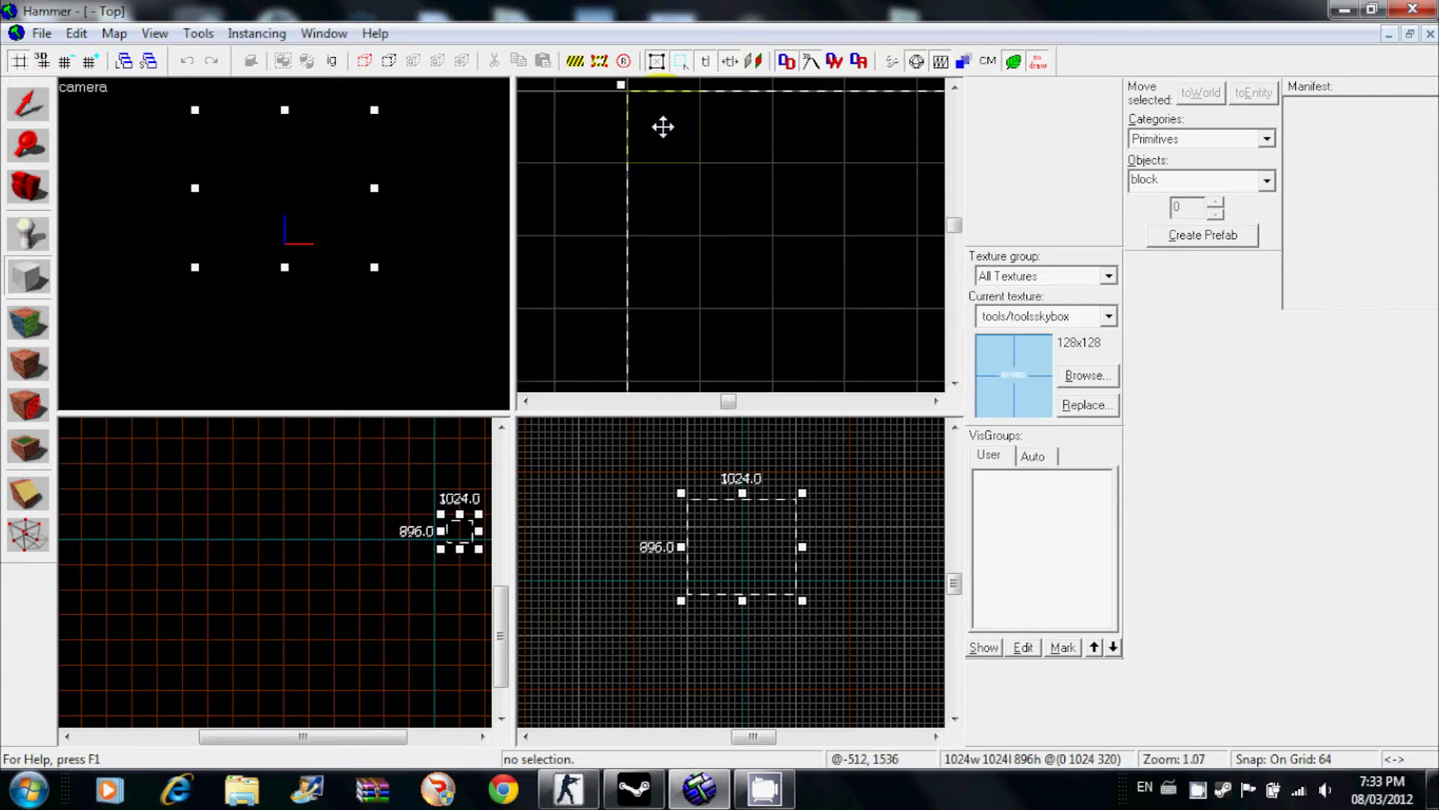
{"action": "left_click", "coordinate": [662, 367]}
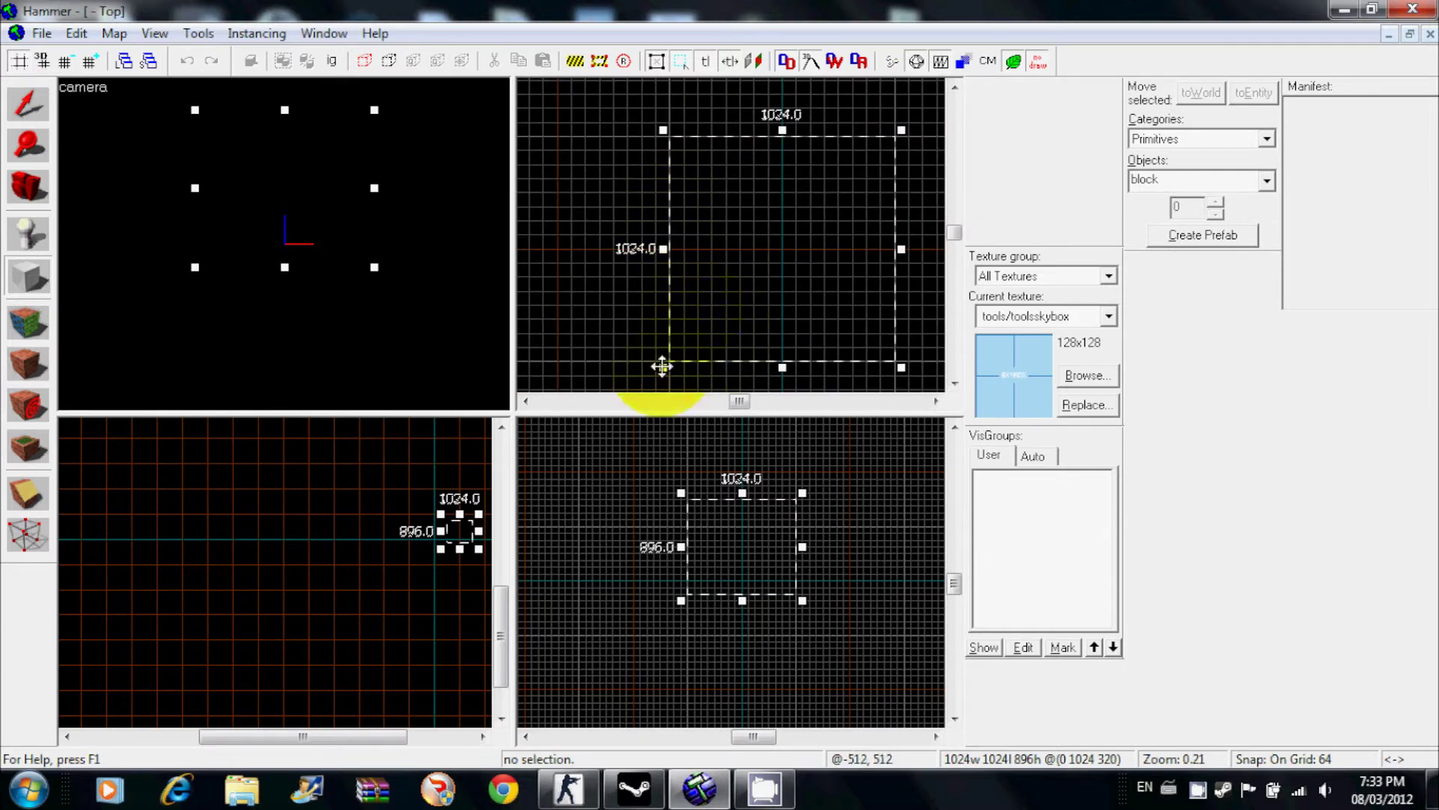
{"action": "left_click_drag", "start_coordinate": [664, 367], "coordinate": [649, 382]}
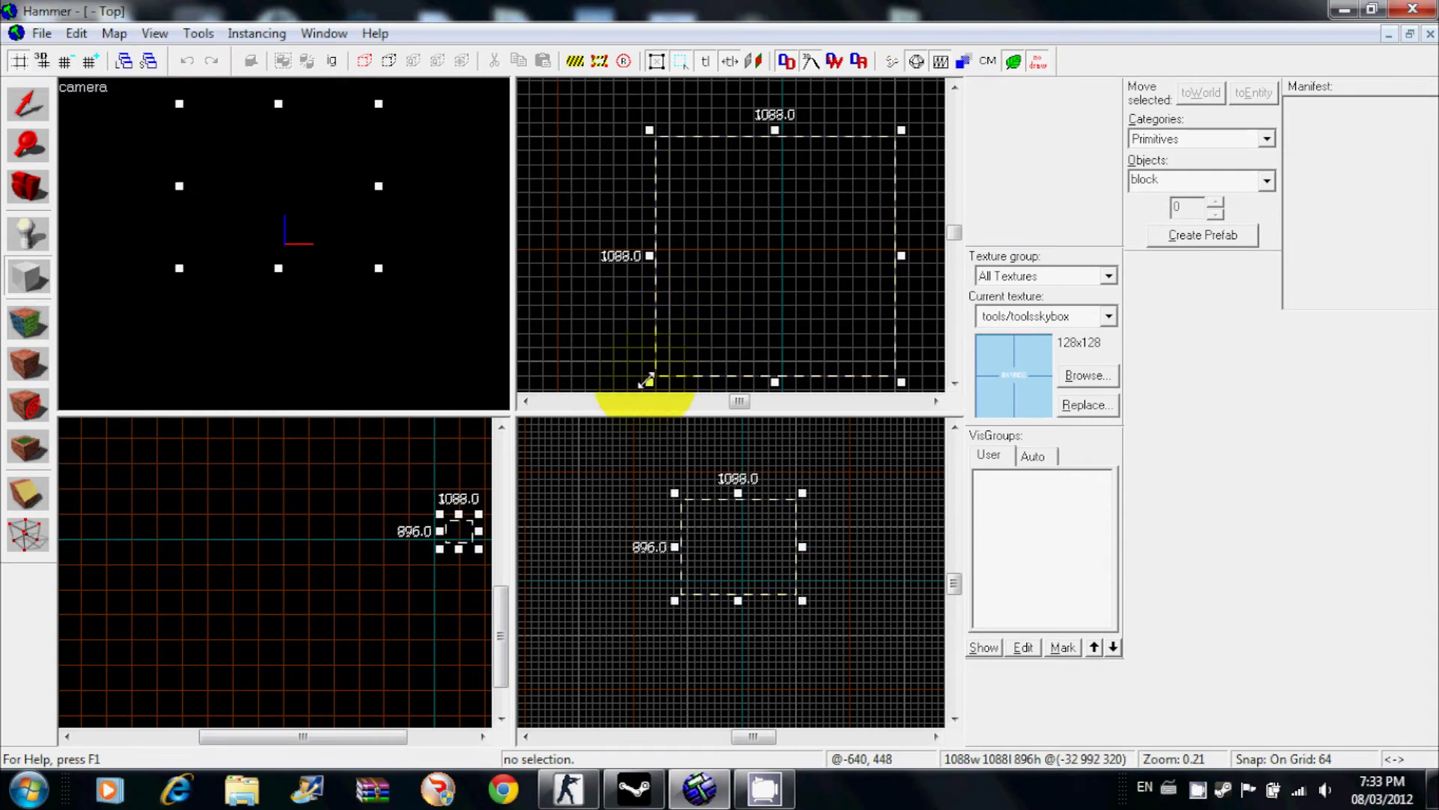
Step: Raise the block outline's height to 1088 and create the skybox block
{"action": "scroll", "coordinate": [724, 383], "scroll_direction": "down", "scroll_amount": 2}
{"action": "left_click", "coordinate": [738, 575]}
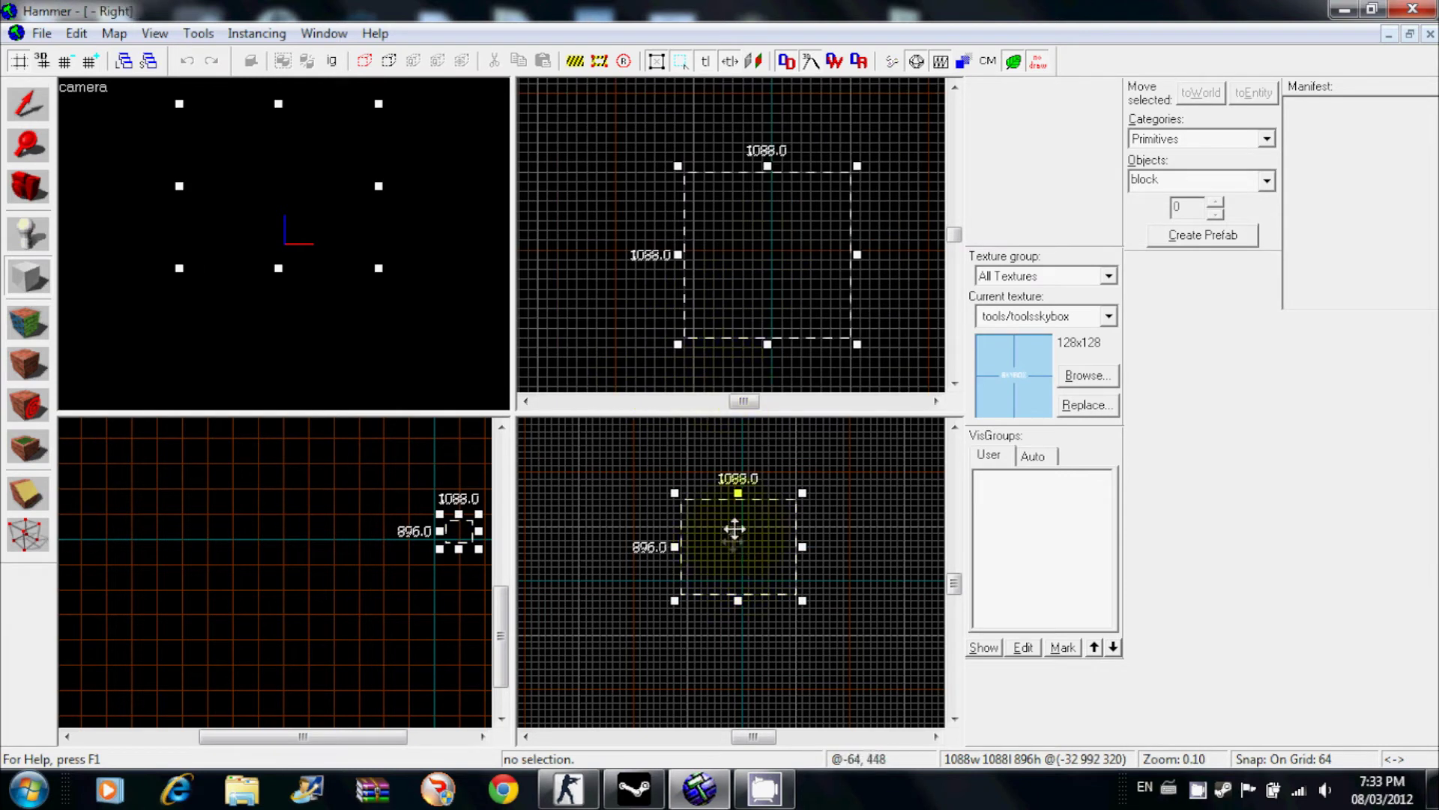
{"action": "left_click", "coordinate": [739, 404]}
{"action": "scroll", "coordinate": [740, 493], "scroll_direction": "up", "scroll_amount": 1}
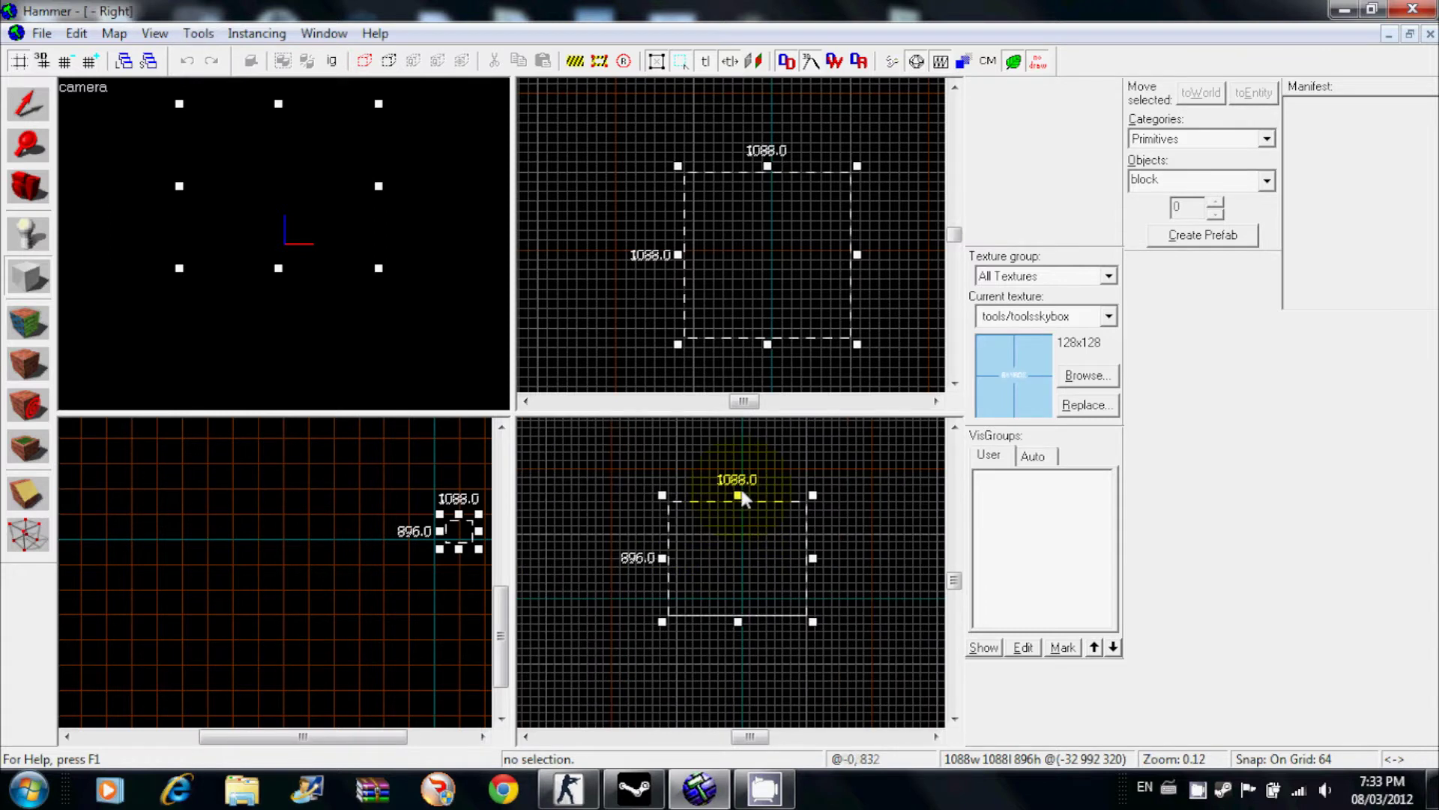
{"action": "left_click_drag", "start_coordinate": [738, 495], "coordinate": [740, 473]}
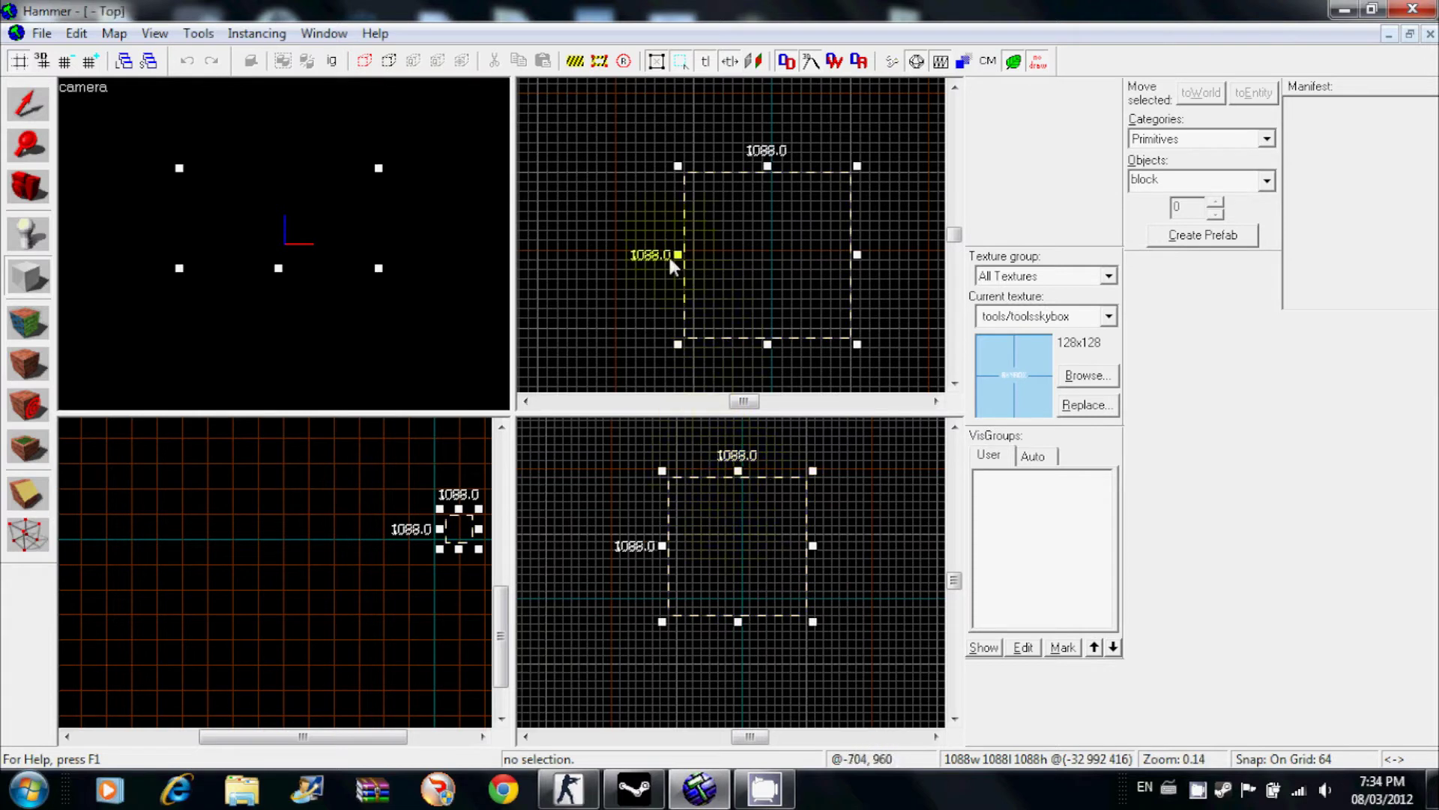
{"action": "left_click", "coordinate": [747, 386]}
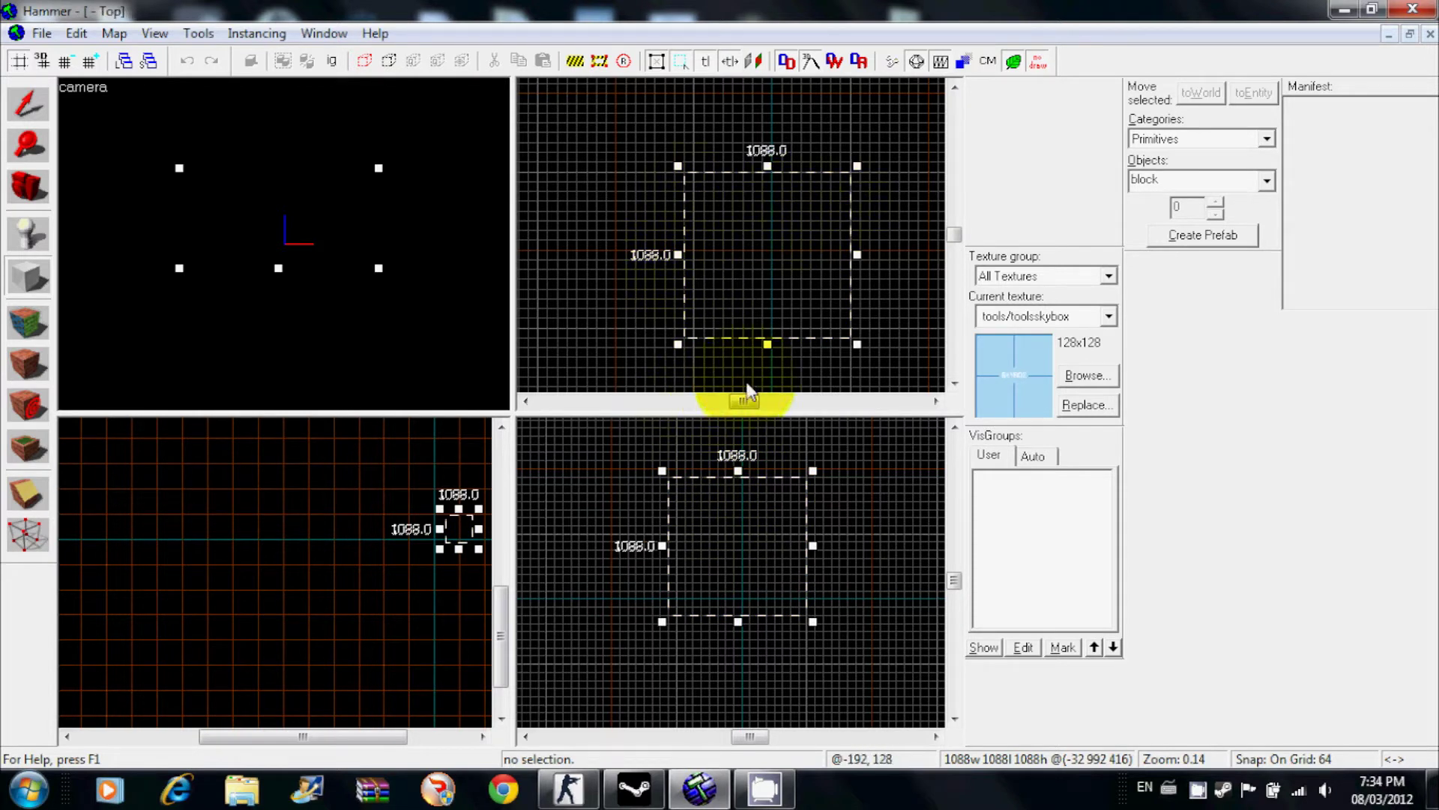
{"action": "key", "text": "Return"}
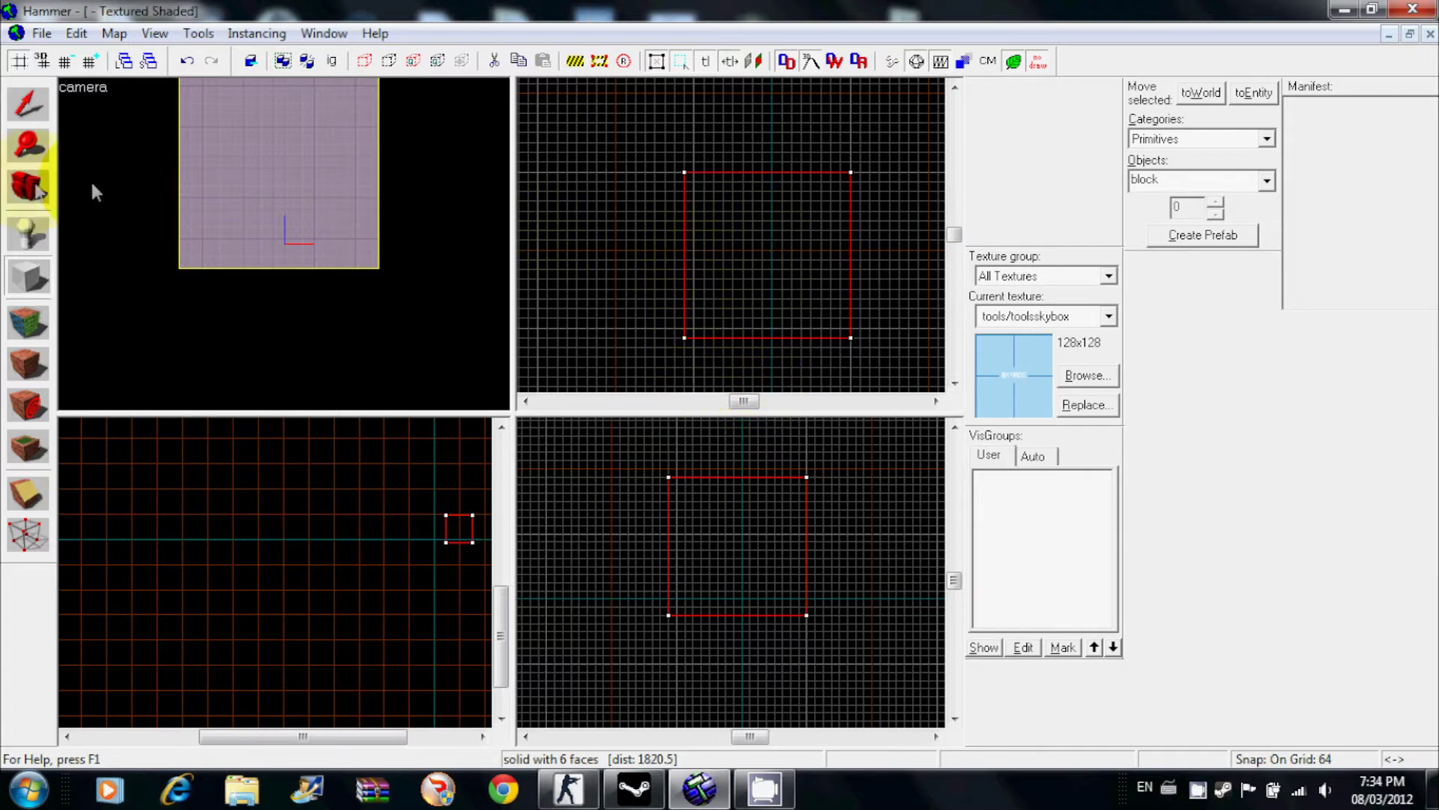
Step: Examine the skybox block from several sides and from above in the 3D camera view
{"action": "left_click", "coordinate": [24, 271]}
{"action": "left_click", "coordinate": [28, 186]}
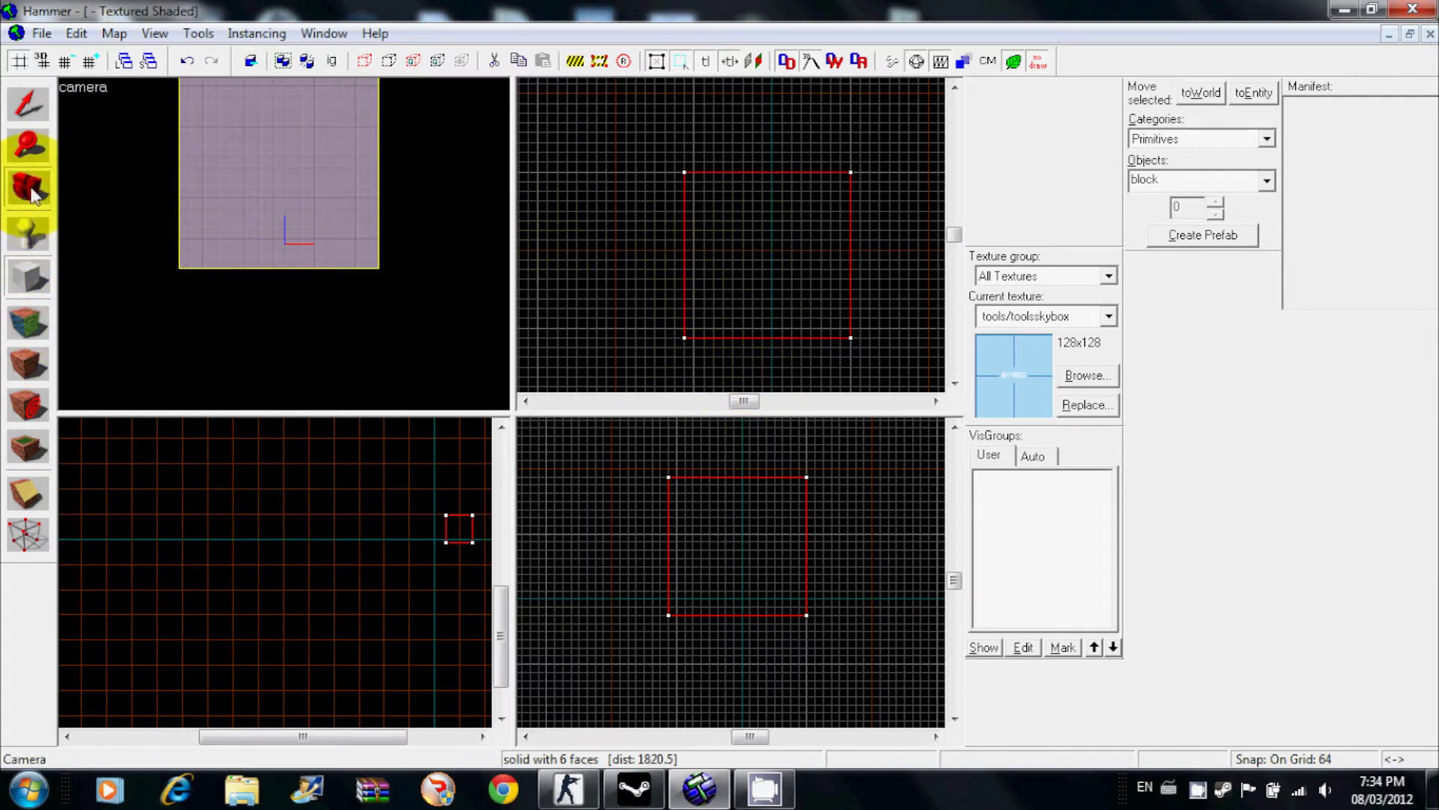
{"action": "left_click_drag", "start_coordinate": [643, 242], "coordinate": [713, 254]}
{"action": "key", "text": "z"}
{"action": "left_click_drag", "start_coordinate": [268, 241], "coordinate": [47, 183]}
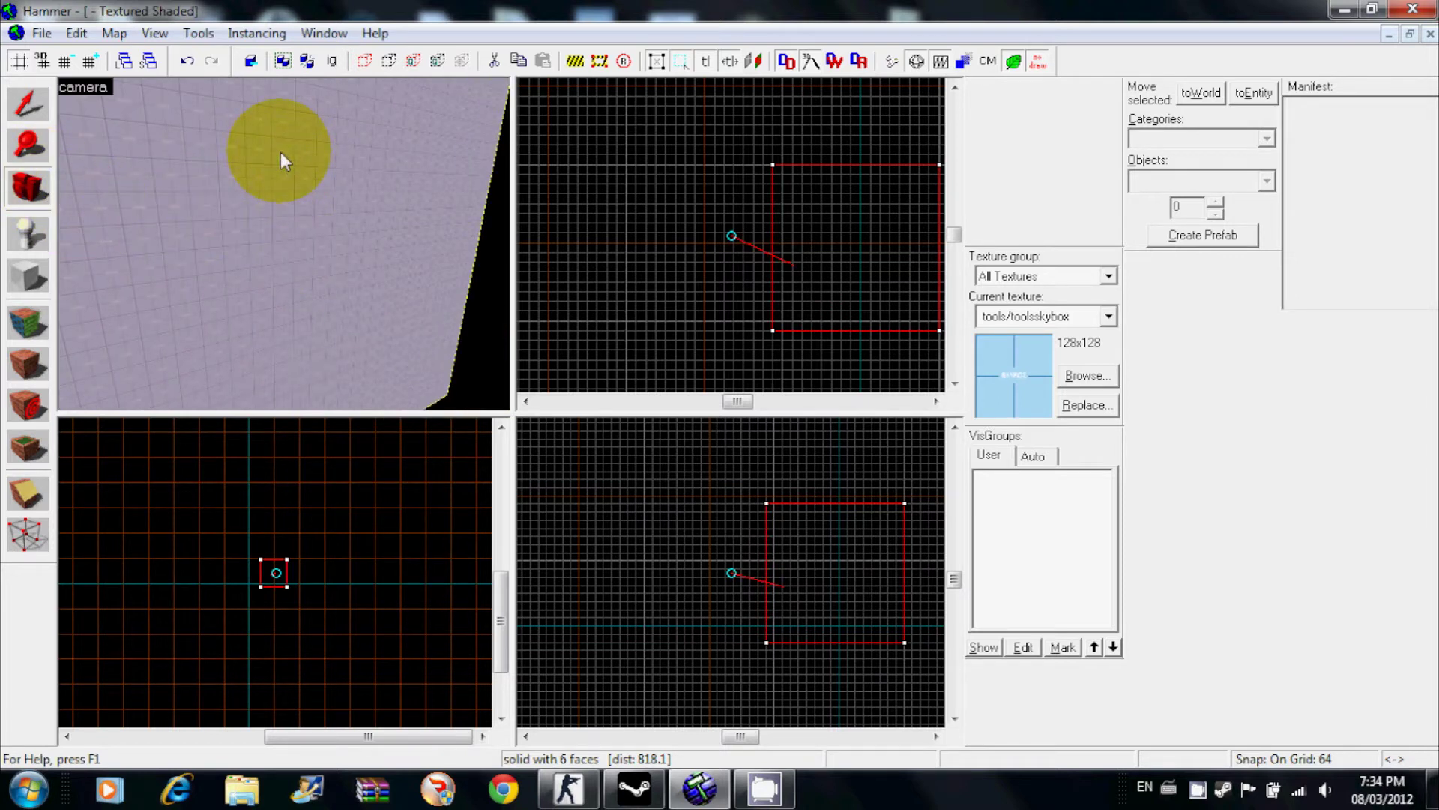
{"action": "mouse_move", "coordinate": [280, 159]}
{"action": "left_mouse_down"}
{"action": "mouse_move", "coordinate": [285, 247]}
{"action": "mouse_move", "coordinate": [271, 248]}
{"action": "mouse_move", "coordinate": [285, 245]}
{"action": "left_mouse_up"}
{"action": "key", "text": "a"}
{"action": "key", "text": "s"}
{"action": "key", "text": "a"}
{"action": "key", "text": "w"}
{"action": "key", "text": "s"}
{"action": "key", "text": "a"}
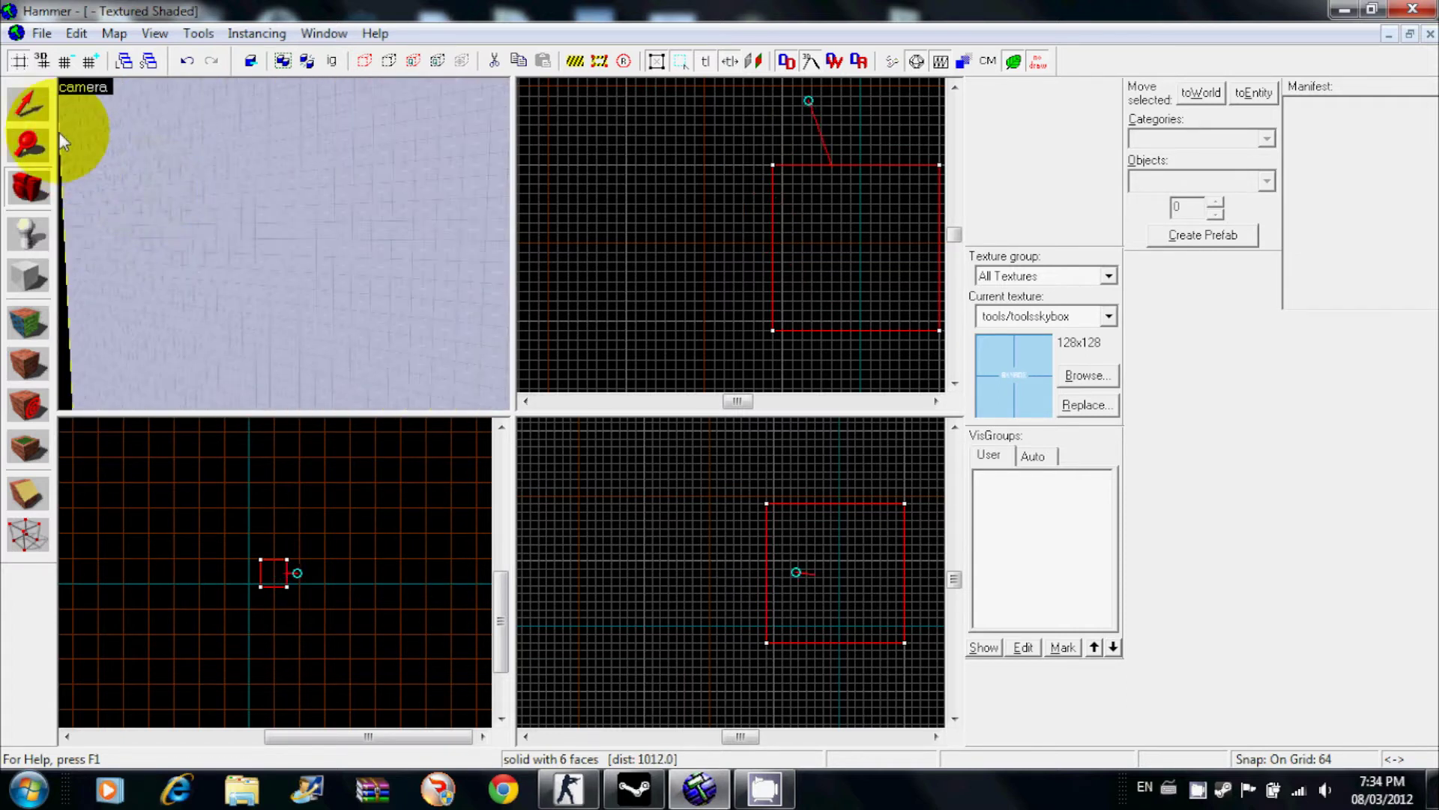
{"action": "left_click", "coordinate": [38, 114]}
{"action": "left_click", "coordinate": [31, 183]}
{"action": "key", "text": "w"}
{"action": "mouse_move", "coordinate": [137, 184]}
{"action": "left_mouse_down"}
{"action": "mouse_move", "coordinate": [286, 244]}
{"action": "mouse_move", "coordinate": [249, 215]}
{"action": "left_mouse_up"}
Step: Select the skybox block and make it hollow outward using a negative wall thickness
{"action": "left_click", "coordinate": [27, 105]}
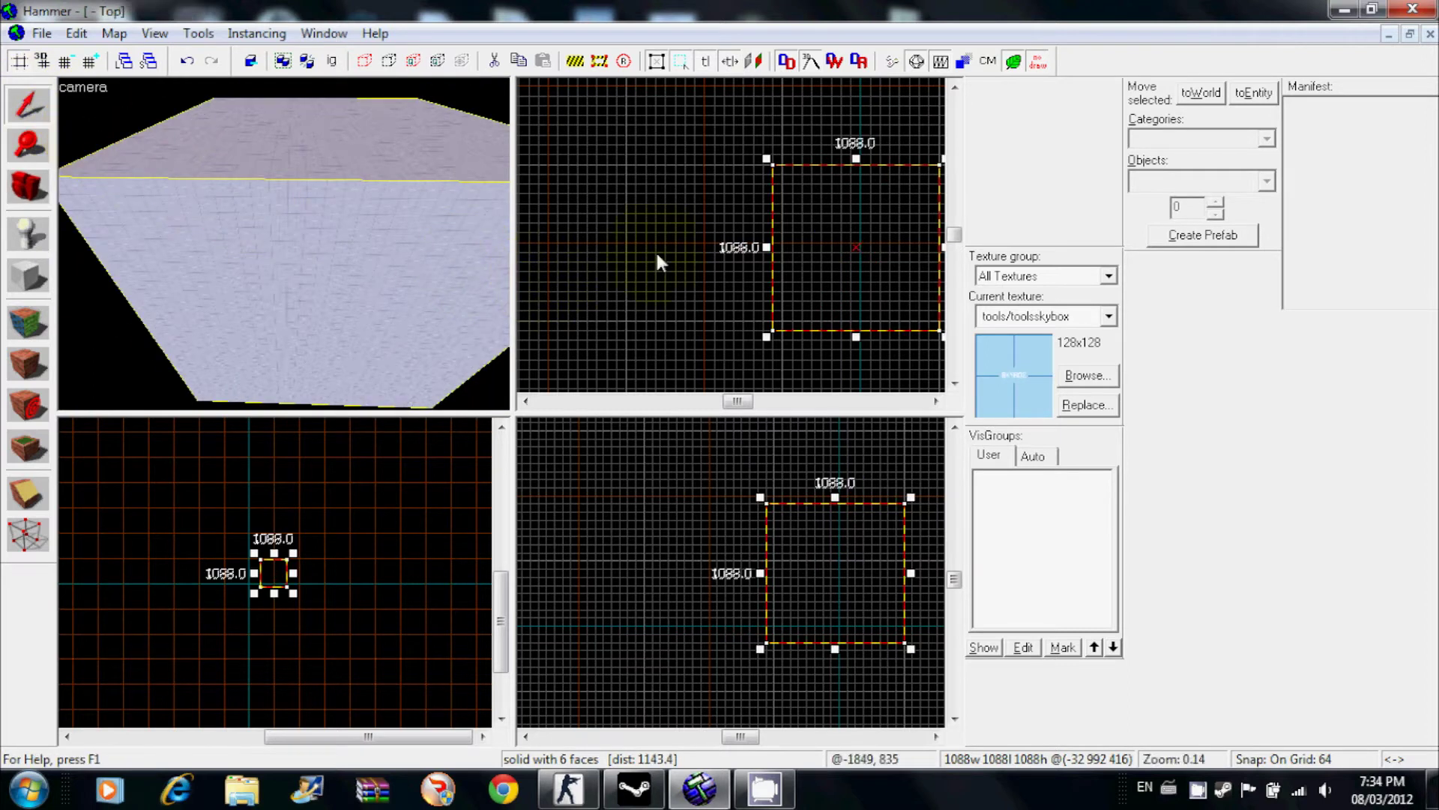
{"action": "left_click", "coordinate": [254, 198]}
{"action": "left_click", "coordinate": [626, 220]}
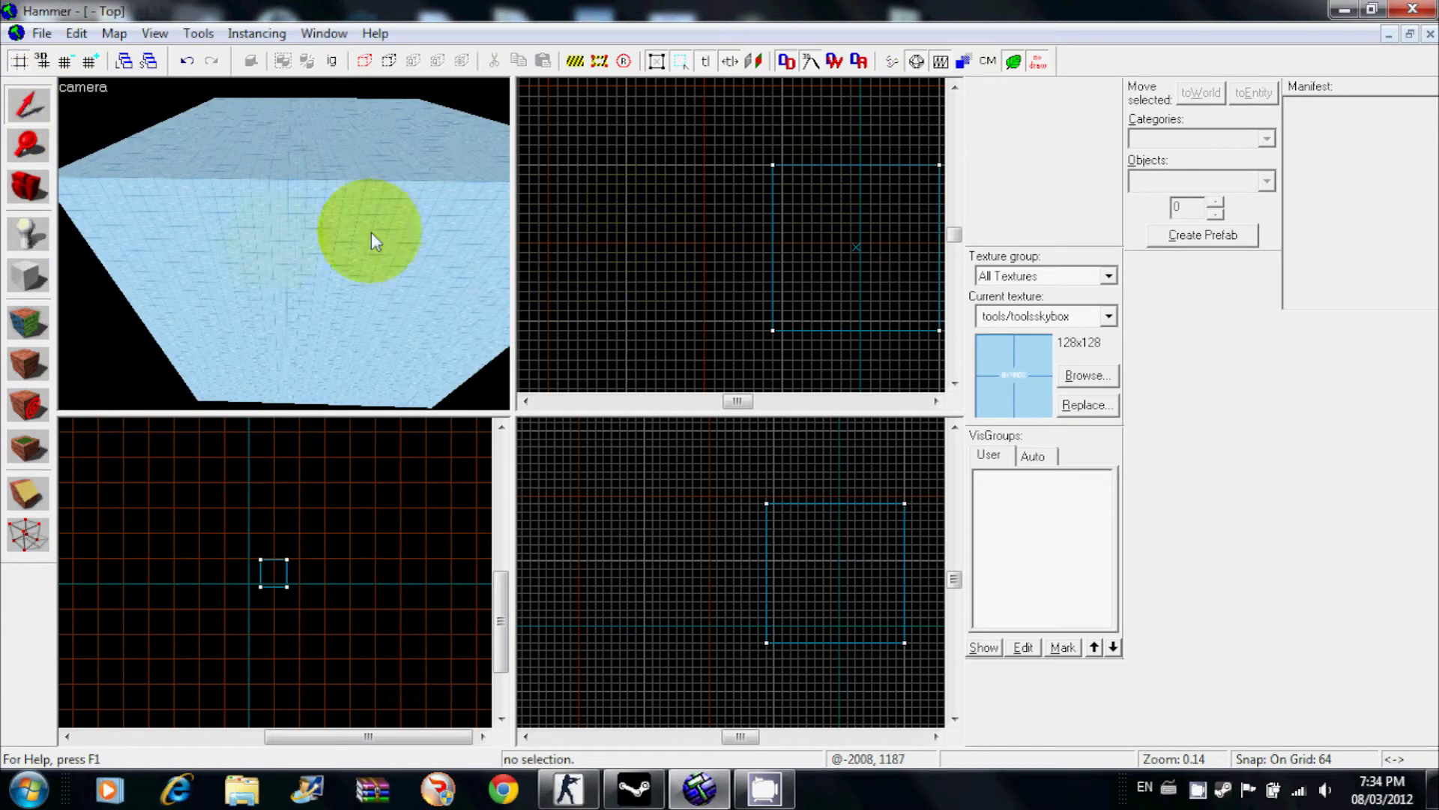
{"action": "left_click", "coordinate": [329, 215]}
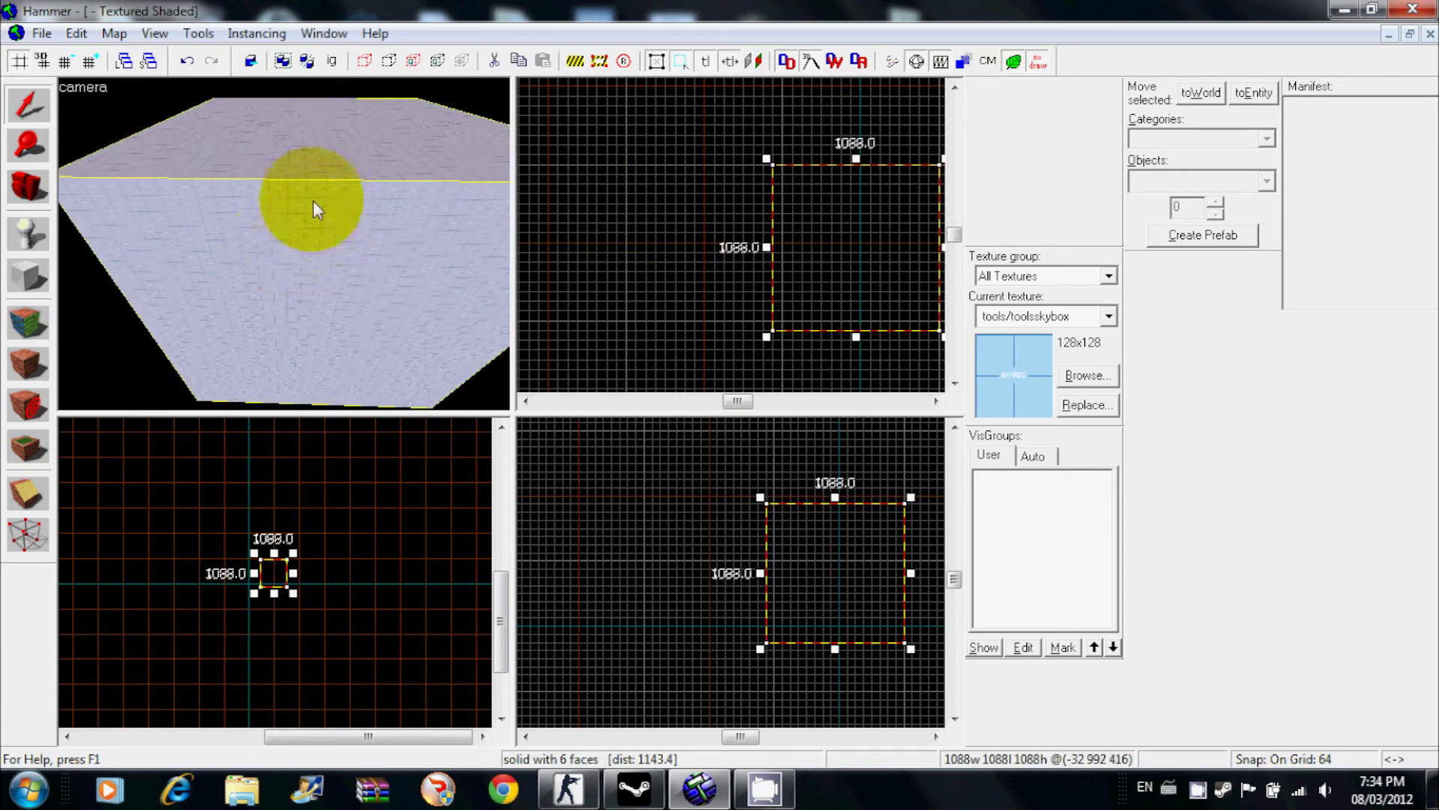
{"action": "left_click", "coordinate": [201, 35]}
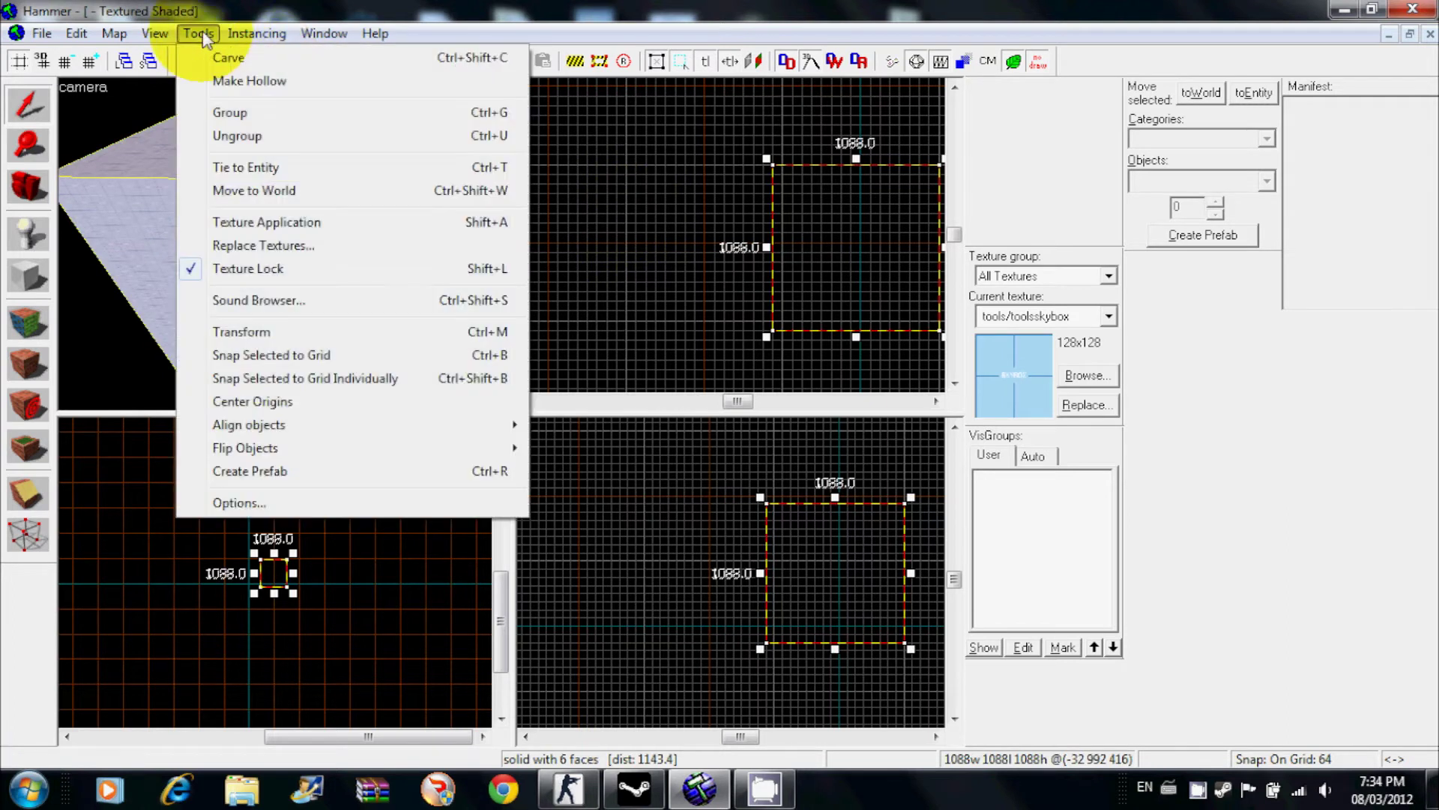
{"action": "left_click", "coordinate": [229, 83]}
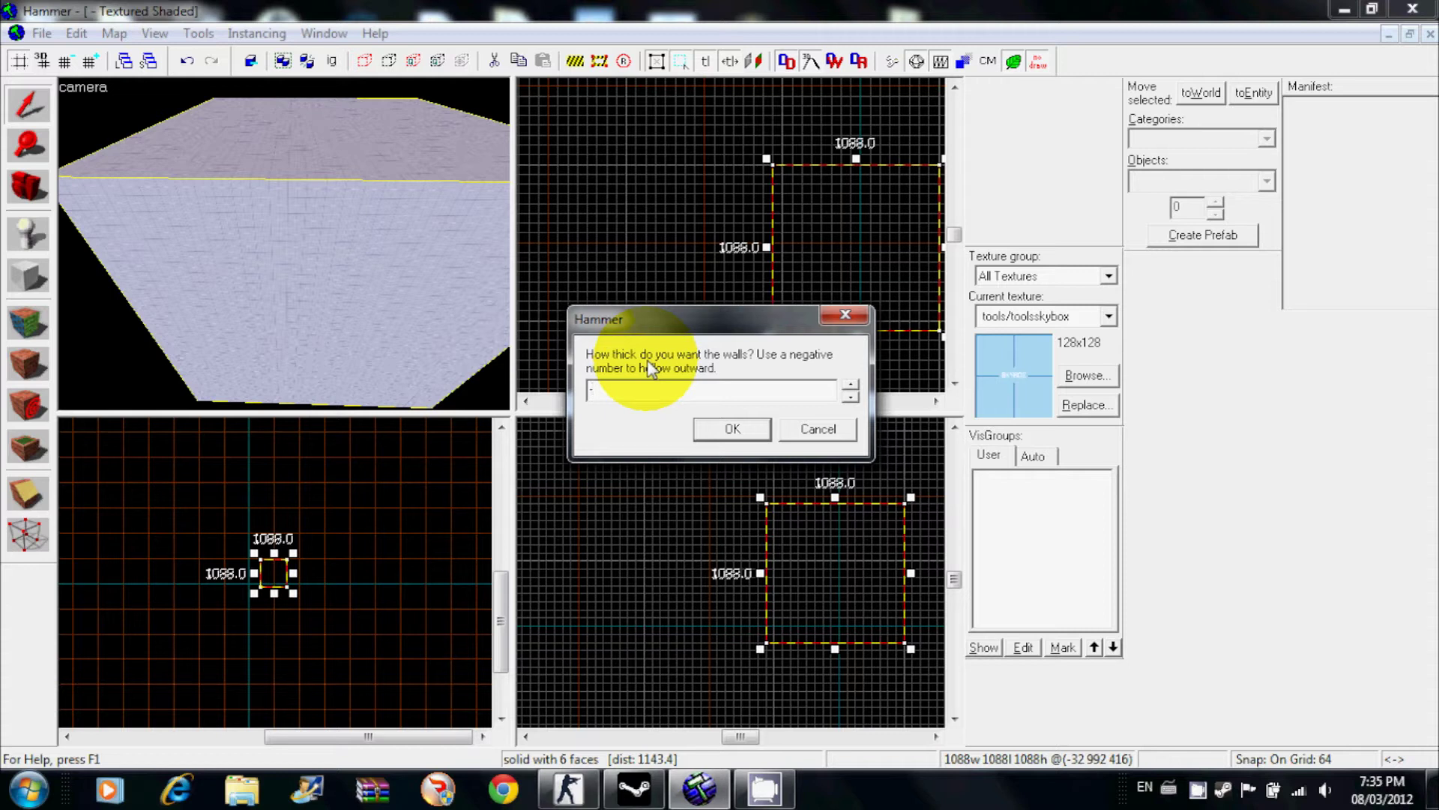
{"action": "left_click", "coordinate": [729, 428]}
Step: Set the texture for the next block to brick/brickfloor001a, filtering the texture browser by "floor"
{"action": "left_click", "coordinate": [29, 193]}
{"action": "key", "text": "z"}
{"action": "key", "text": "w"}
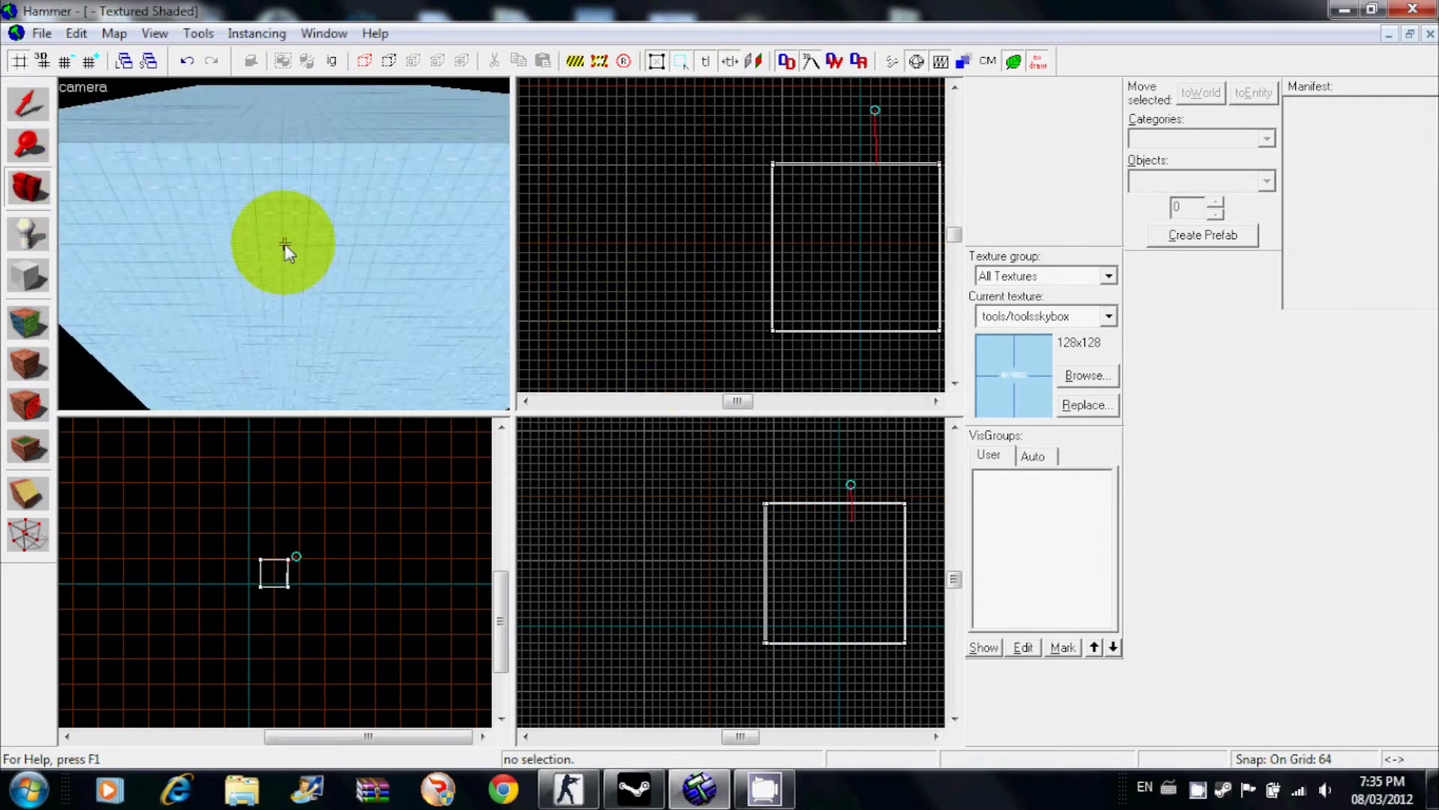
{"action": "mouse_move", "coordinate": [285, 245]}
{"action": "left_mouse_down"}
{"action": "mouse_move", "coordinate": [264, 255]}
{"action": "mouse_move", "coordinate": [283, 247]}
{"action": "left_mouse_up"}
{"action": "left_click", "coordinate": [53, 280]}
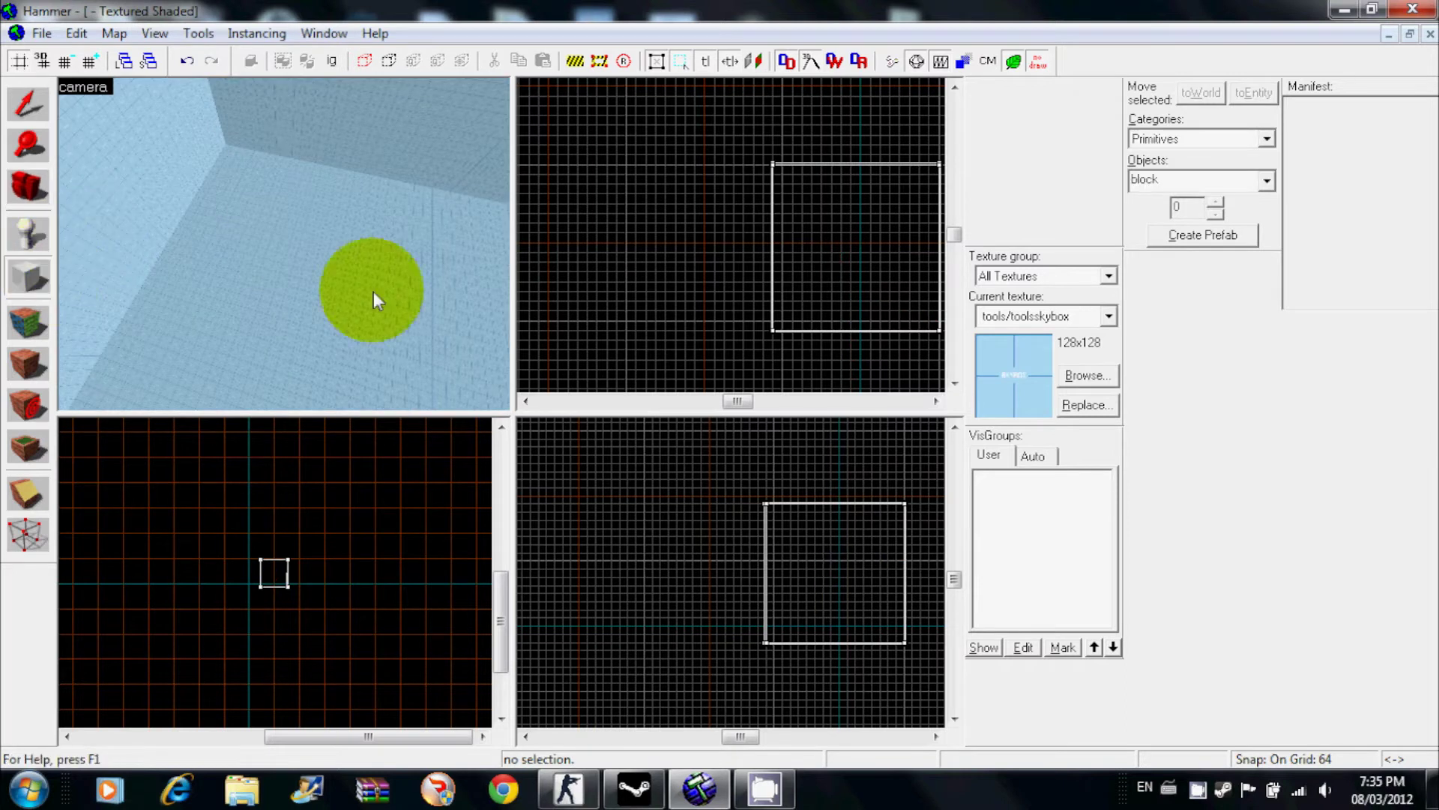
{"action": "left_click", "coordinate": [1085, 374]}
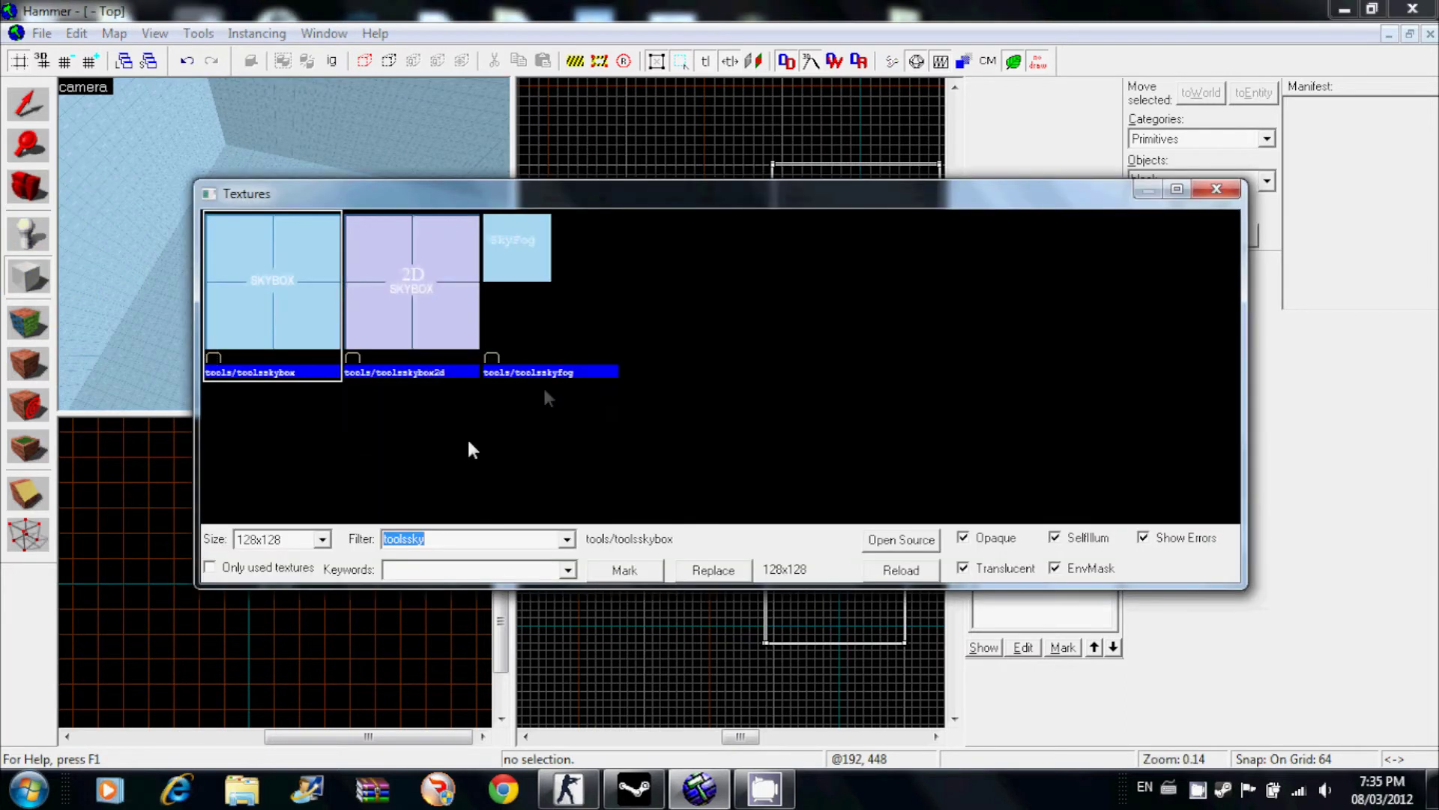
{"action": "key", "text": "BackSpace"}
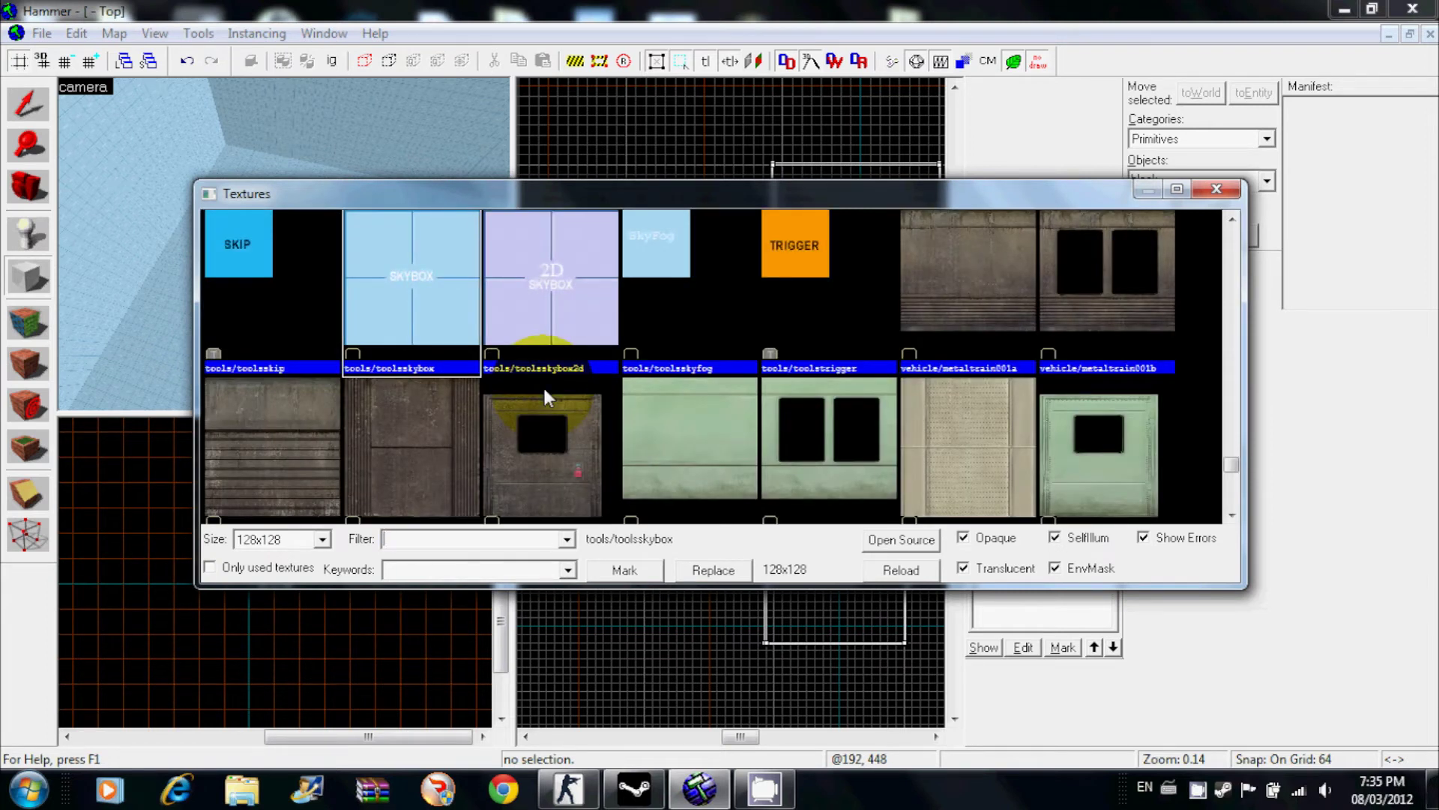
{"action": "type", "text": "floor"}
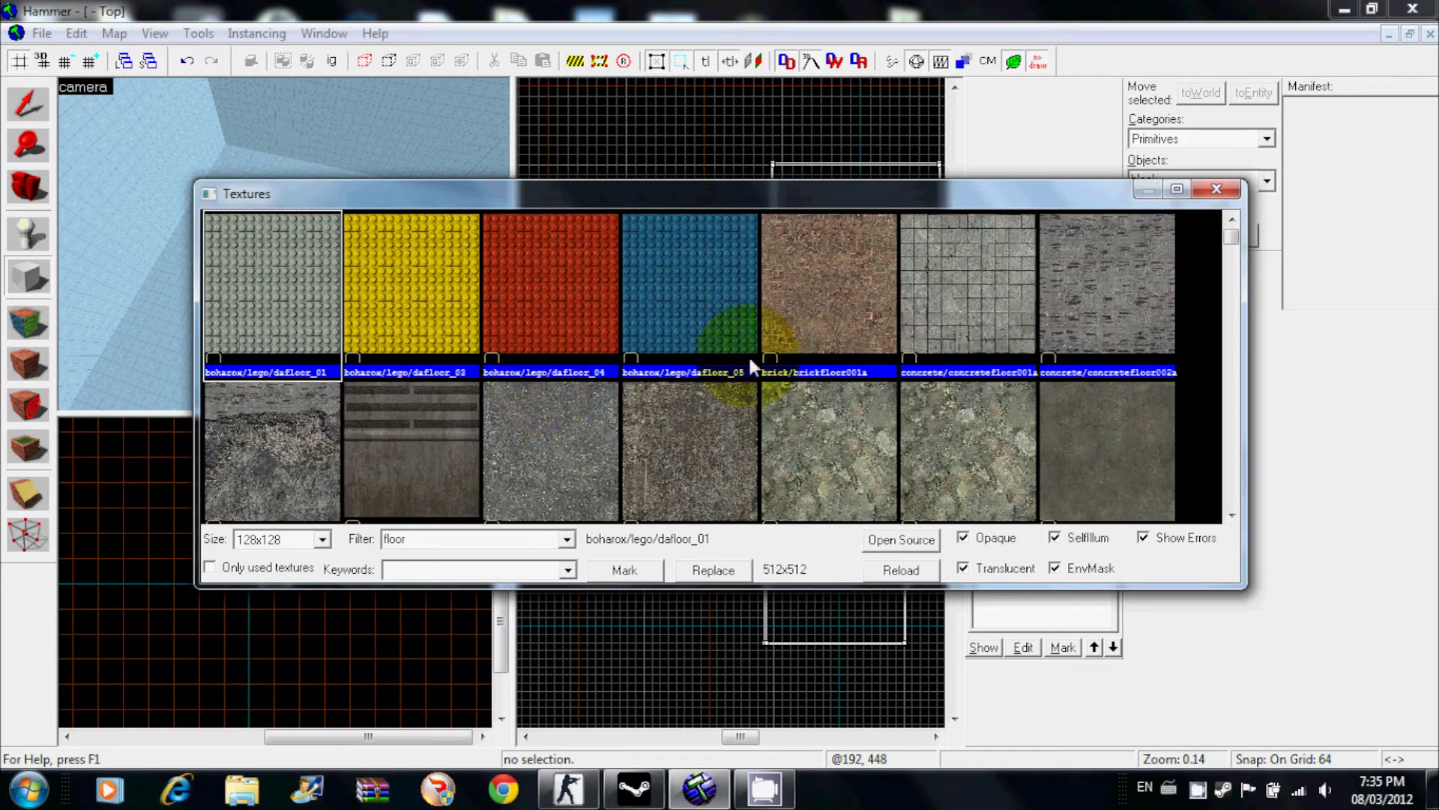
{"action": "double_click", "coordinate": [790, 276]}
Step: Create a brick floor block 960 by 960 and 128 high at the base of the skybox interior
{"action": "scroll", "coordinate": [791, 277], "scroll_direction": "up", "scroll_amount": 5}
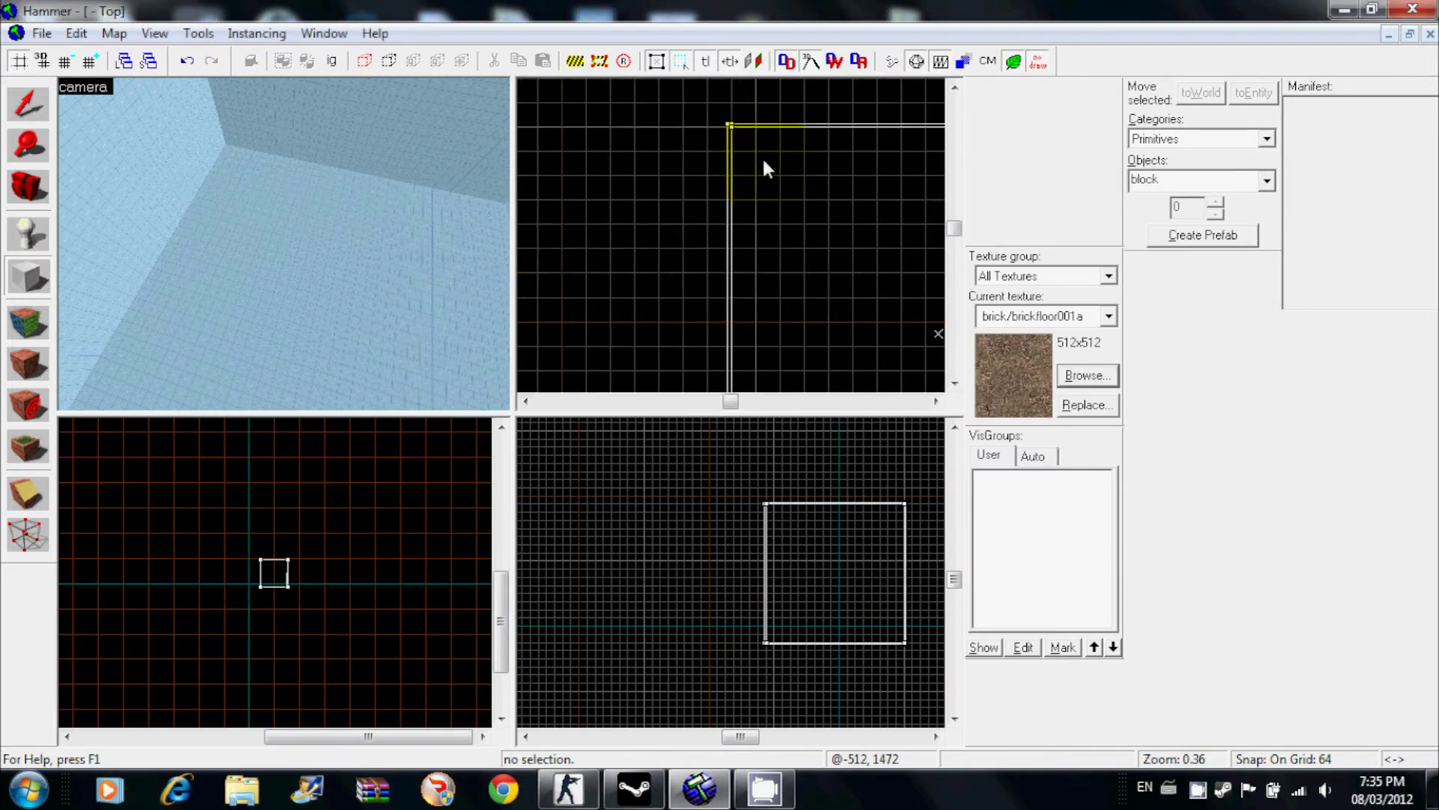
{"action": "left_click_drag", "start_coordinate": [753, 151], "coordinate": [921, 380]}
{"action": "scroll", "coordinate": [850, 225], "scroll_direction": "down", "scroll_amount": 4}
{"action": "left_click", "coordinate": [832, 435]}
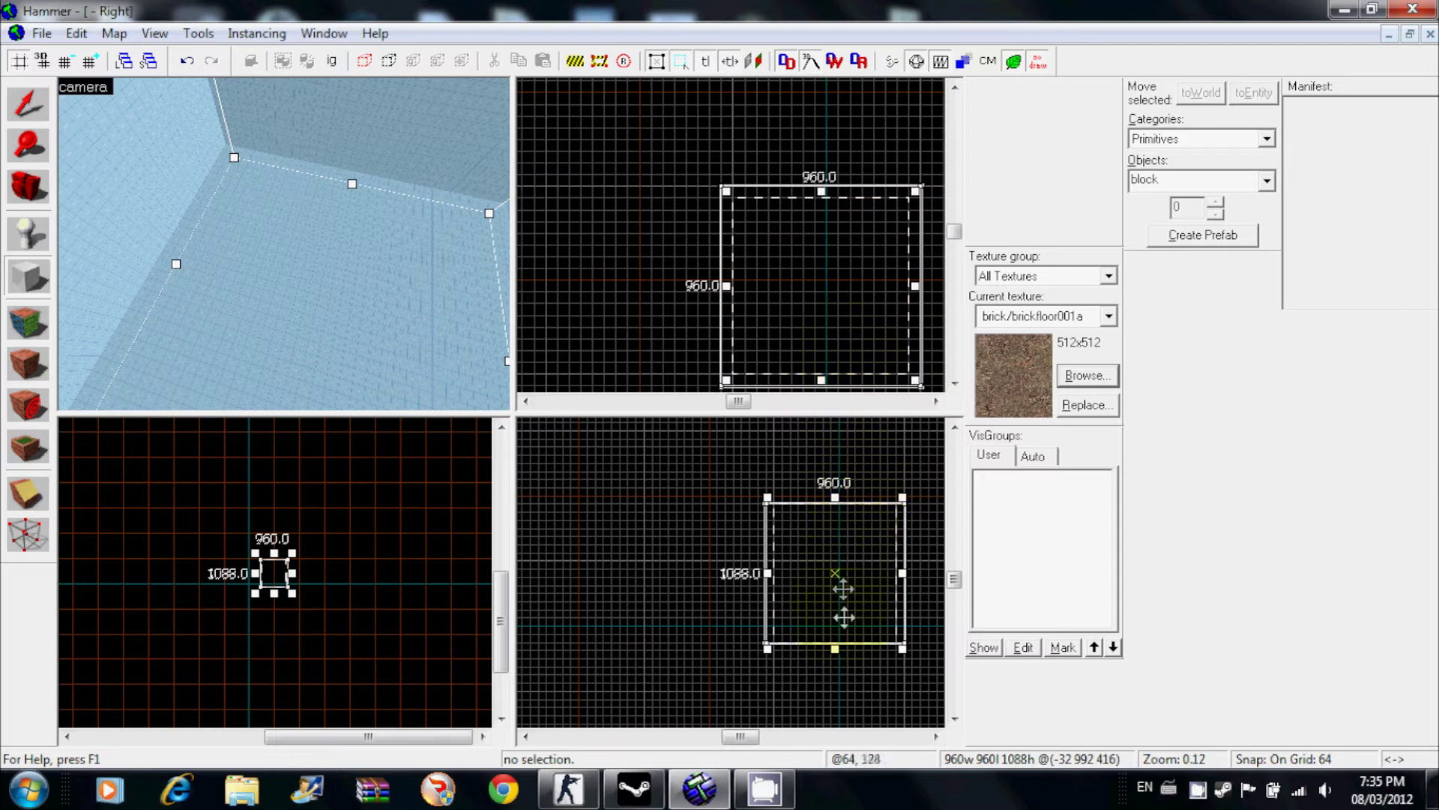
{"action": "scroll", "coordinate": [843, 570], "scroll_direction": "up", "scroll_amount": 2}
{"action": "left_click", "coordinate": [830, 444]}
{"action": "left_click_drag", "start_coordinate": [829, 444], "coordinate": [829, 626]}
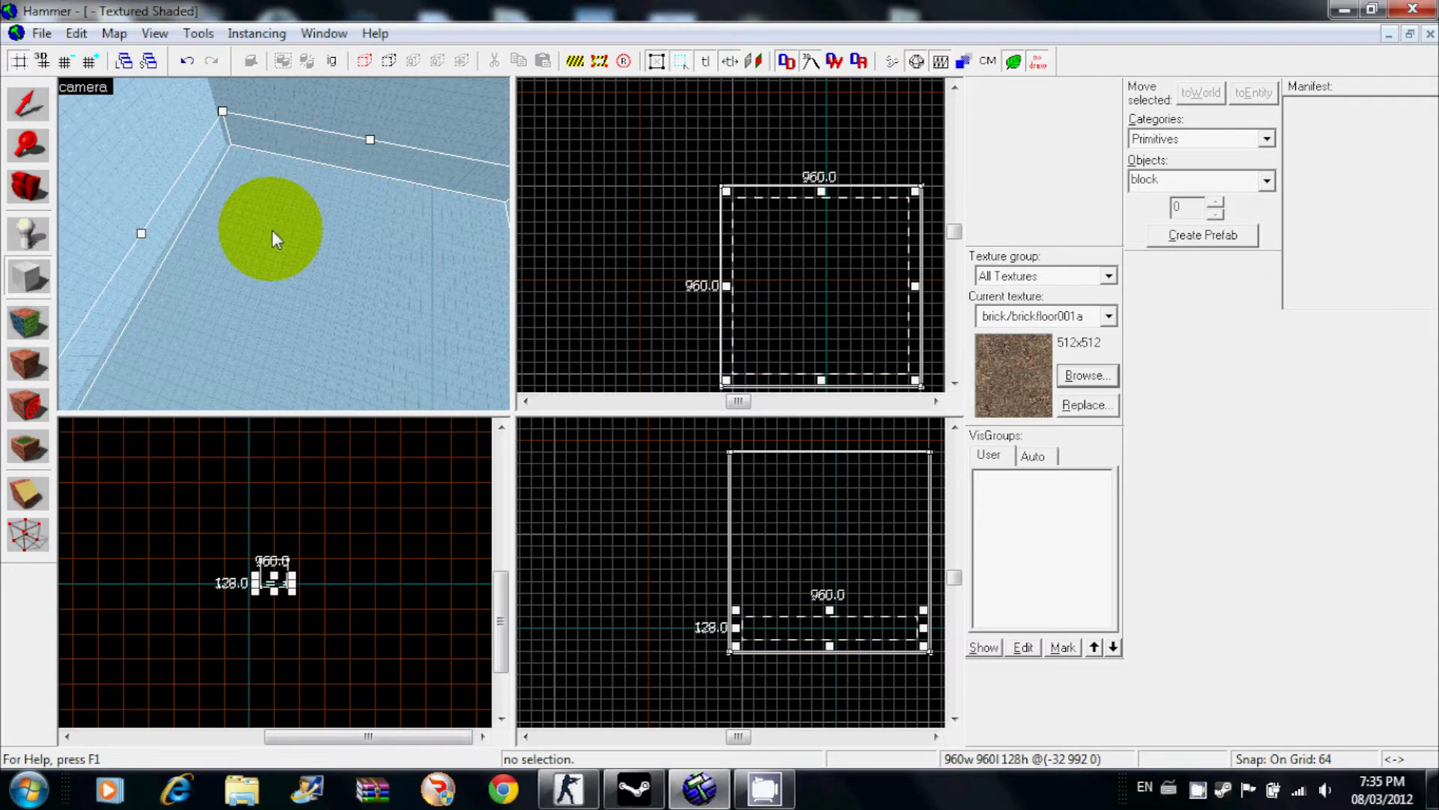
{"action": "key", "text": "Return"}
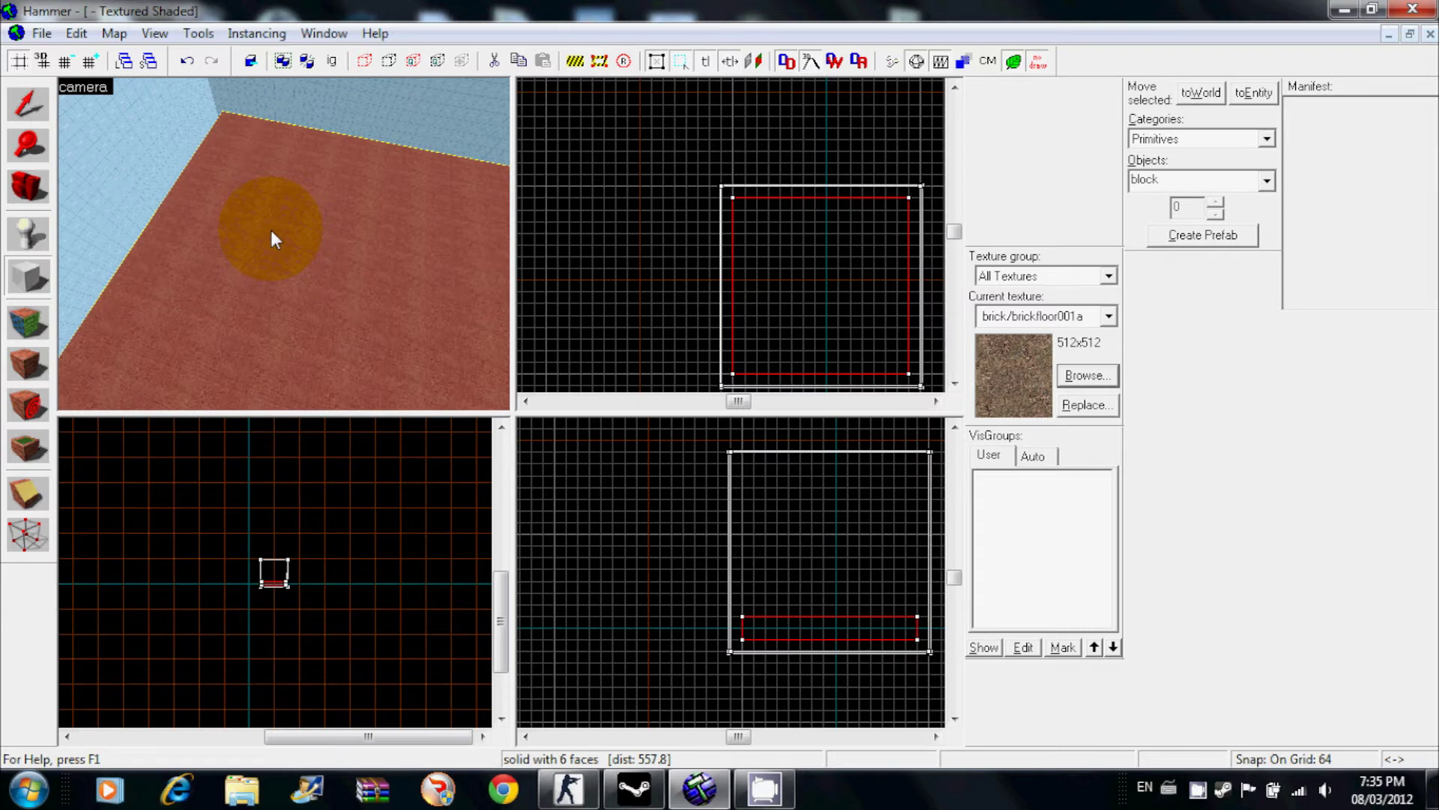
Step: Outline a wall block 64 wide and 960 long along one side edge of the floor in the top view
{"action": "left_click", "coordinate": [28, 187]}
{"action": "left_click_drag", "start_coordinate": [286, 243], "coordinate": [285, 245]}
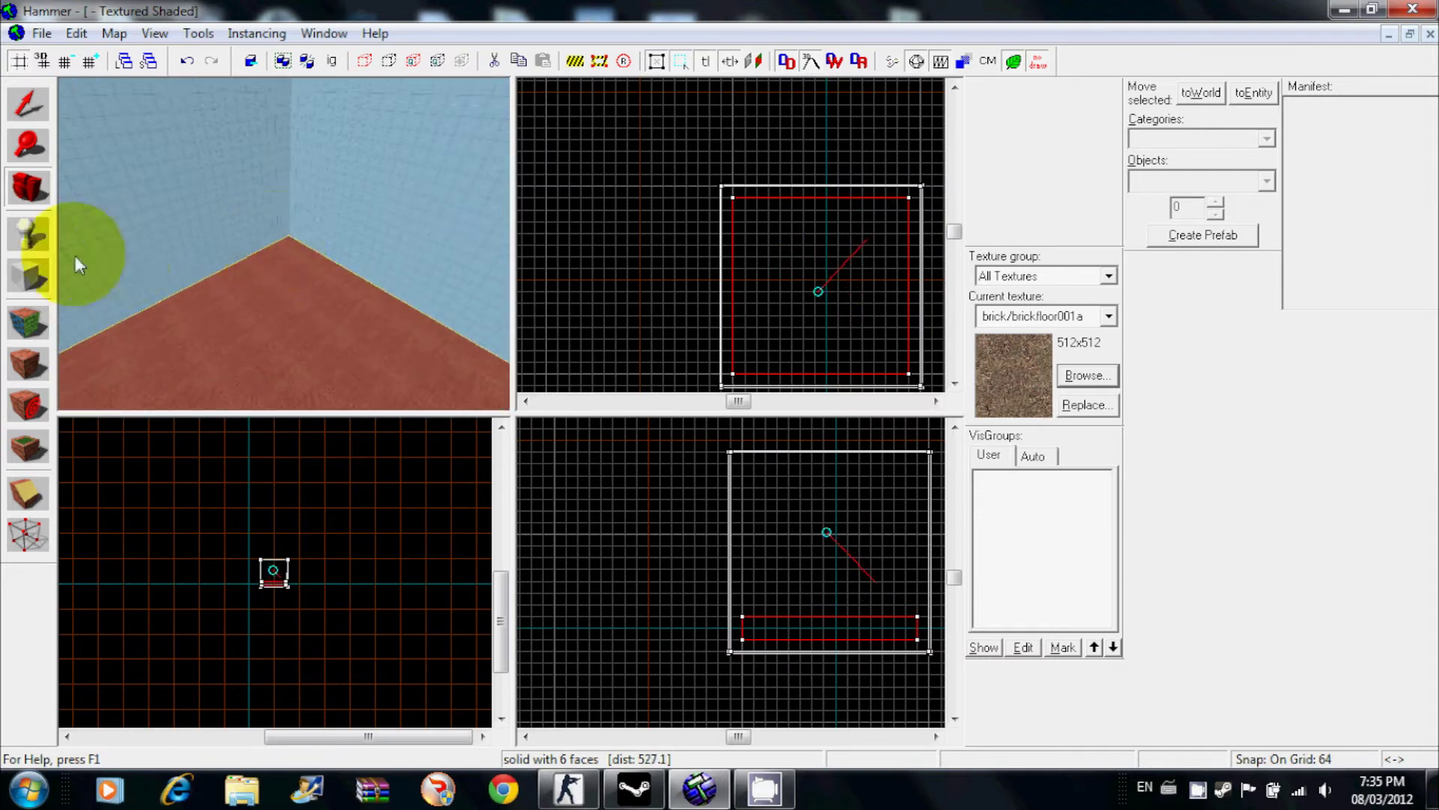
{"action": "left_click", "coordinate": [28, 274]}
{"action": "scroll", "coordinate": [892, 239], "scroll_direction": "up", "scroll_amount": 3}
{"action": "scroll", "coordinate": [893, 196], "scroll_direction": "up", "scroll_amount": 4}
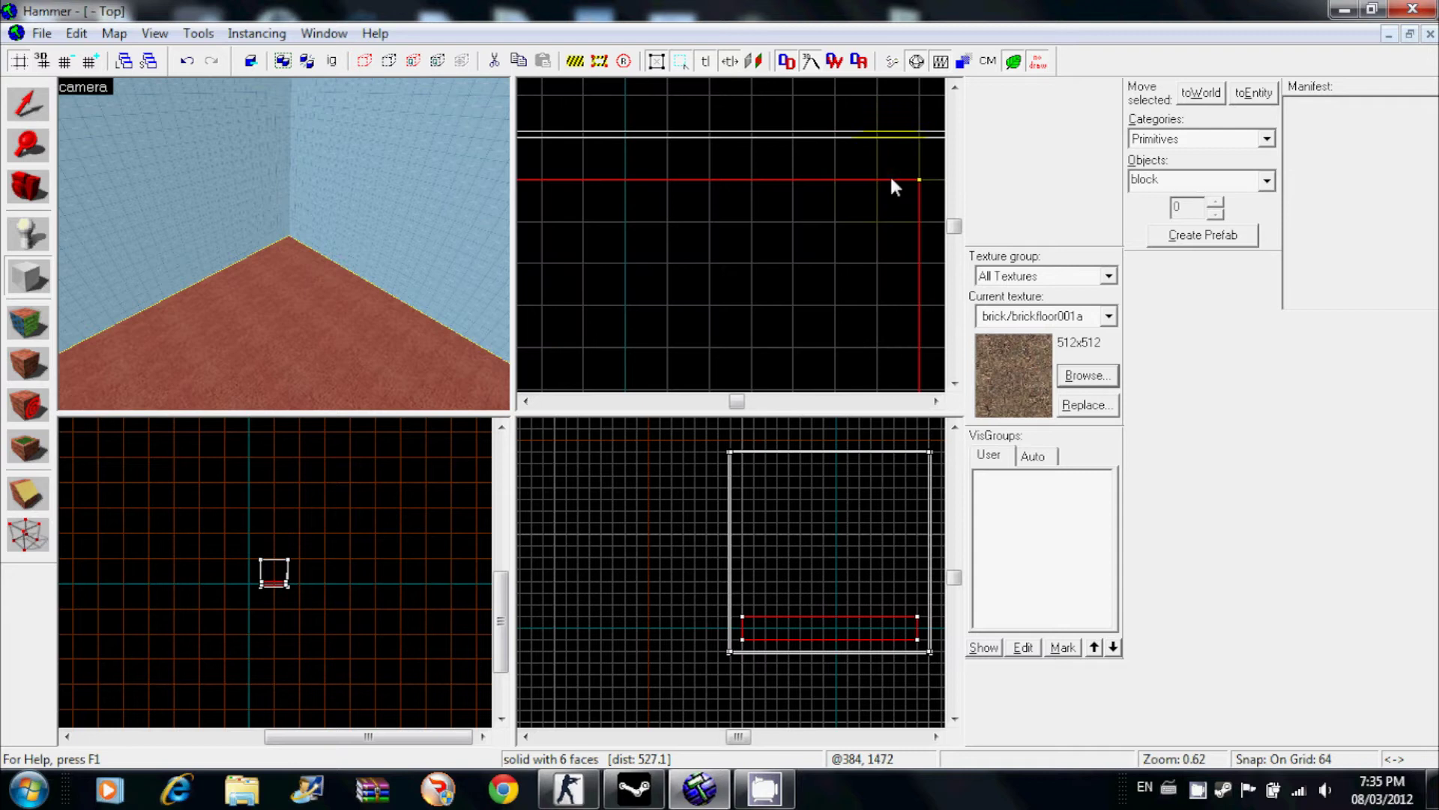
{"action": "left_click_drag", "start_coordinate": [874, 196], "coordinate": [900, 299]}
{"action": "scroll", "coordinate": [907, 257], "scroll_direction": "down", "scroll_amount": 6}
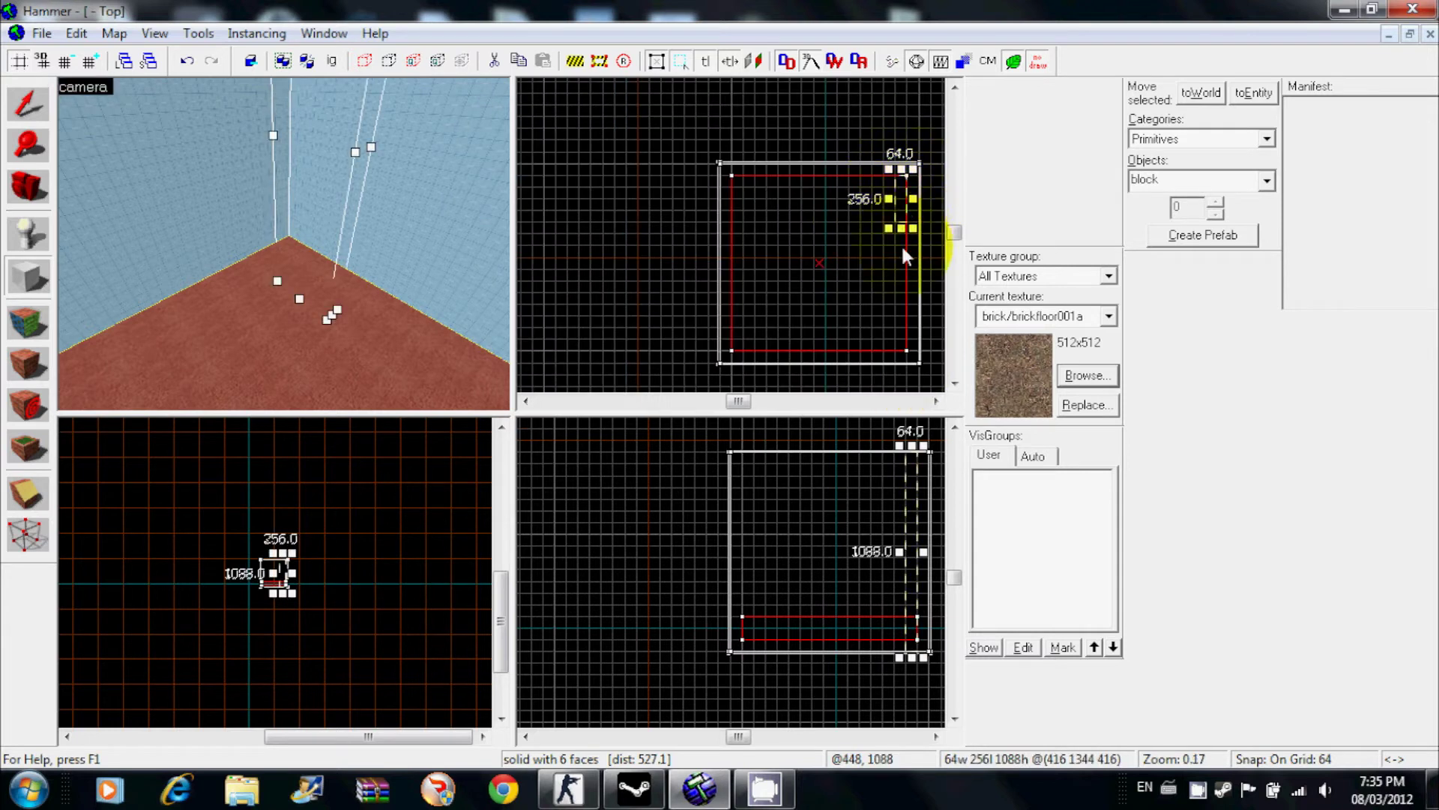
{"action": "left_click_drag", "start_coordinate": [900, 227], "coordinate": [905, 287]}
{"action": "left_click_drag", "start_coordinate": [907, 349], "coordinate": [911, 361]}
Step: Reduce the wall outline's height to 512 and create the wall block
{"action": "left_click_drag", "start_coordinate": [909, 448], "coordinate": [913, 551]}
{"action": "scroll", "coordinate": [913, 552], "scroll_direction": "down", "scroll_amount": 1}
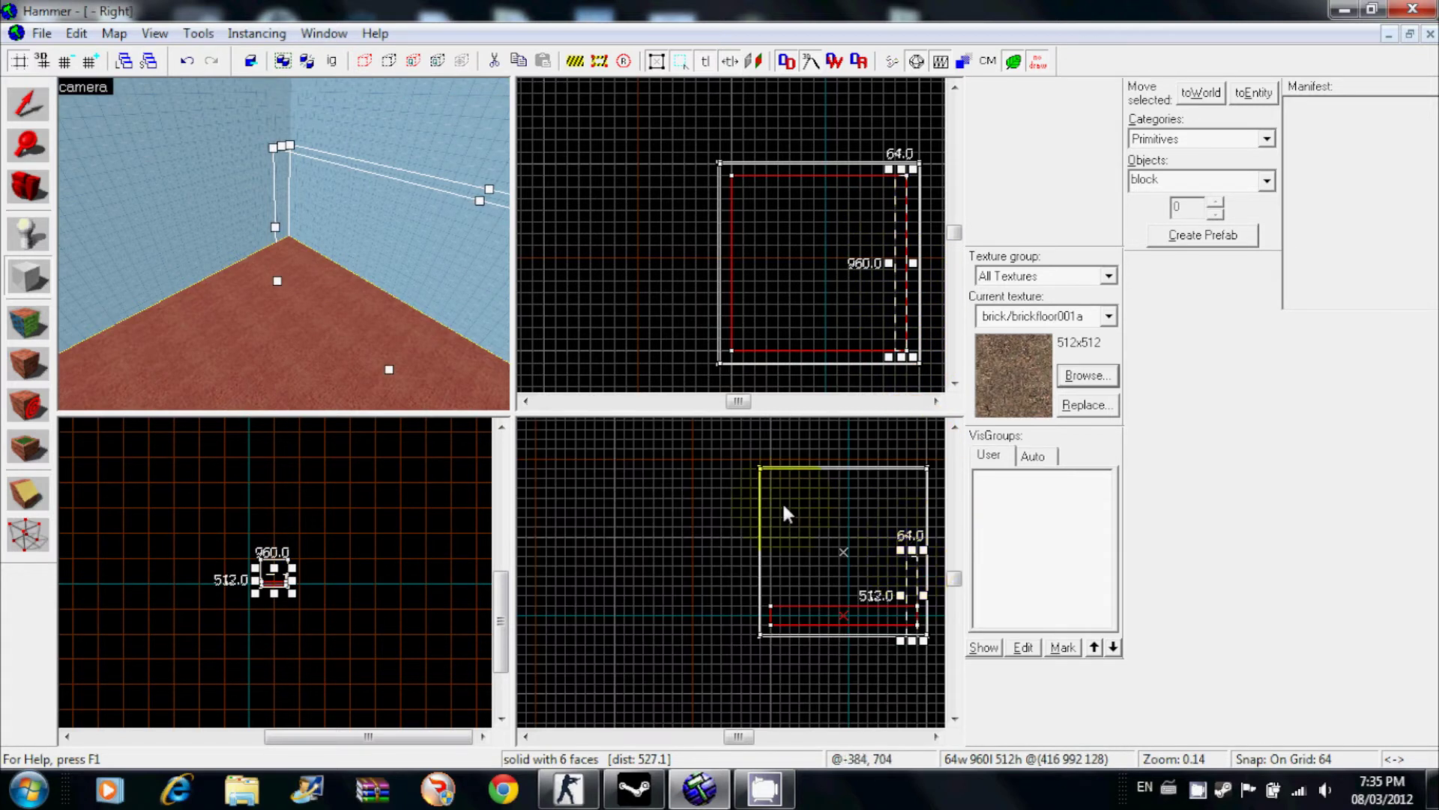
{"action": "key", "text": "Return"}
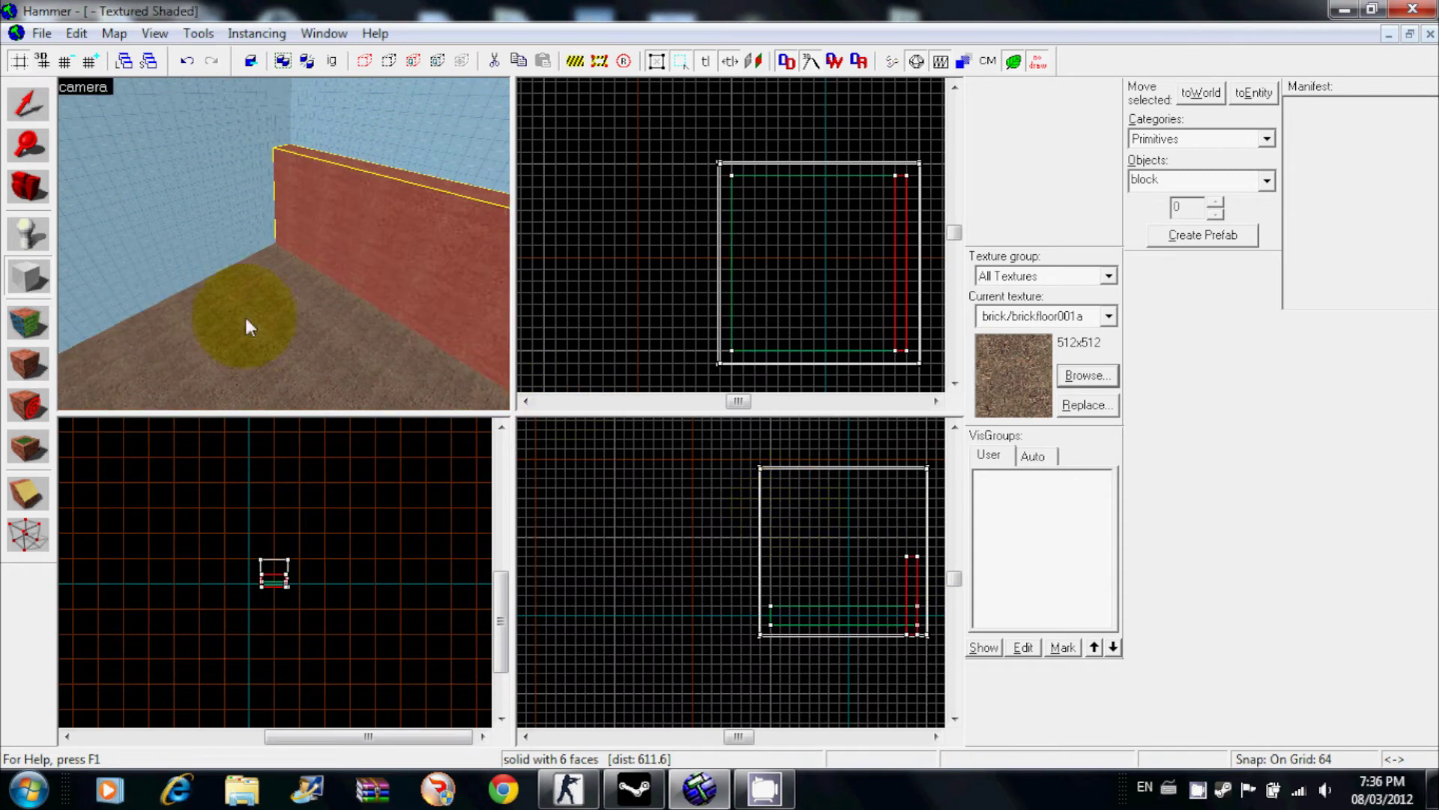
Step: Examine the new wall's inner face and its end up close in the 3D camera view
{"action": "left_click", "coordinate": [28, 186]}
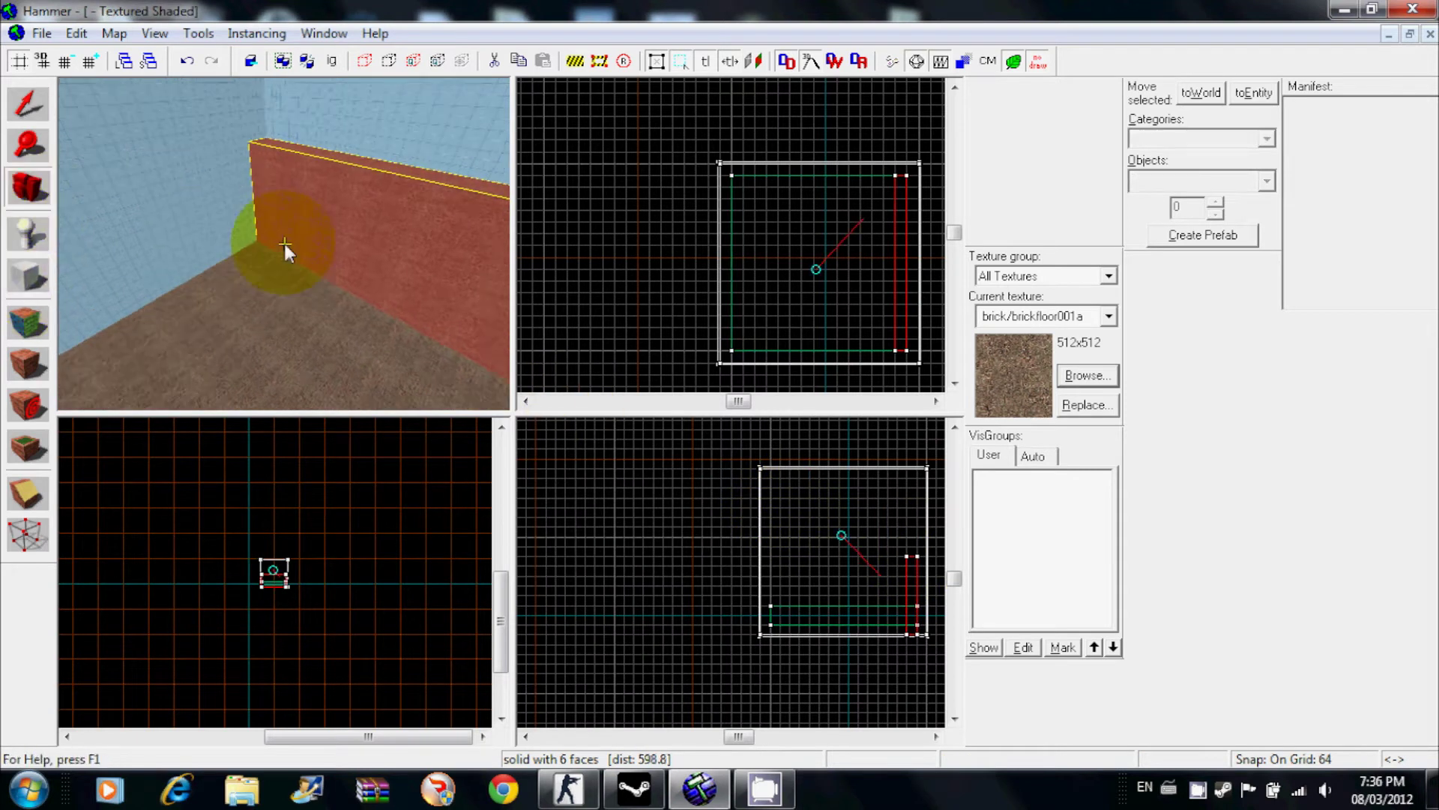
{"action": "left_click_drag", "start_coordinate": [285, 245], "coordinate": [283, 245]}
{"action": "key", "text": "Down"}
{"action": "key", "text": "Right"}
{"action": "key", "text": "d"}
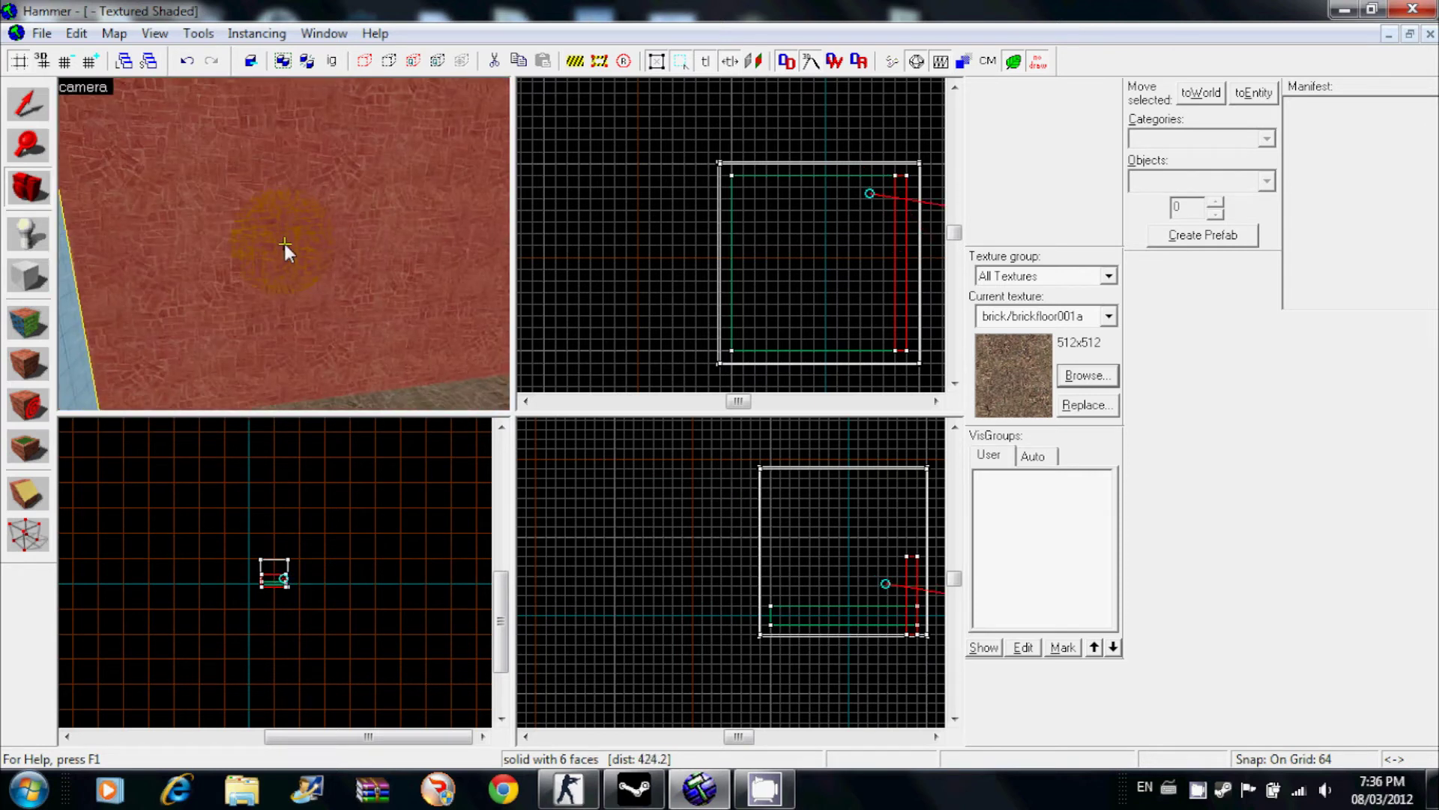
{"action": "key", "text": "a"}
{"action": "key", "text": "Right"}
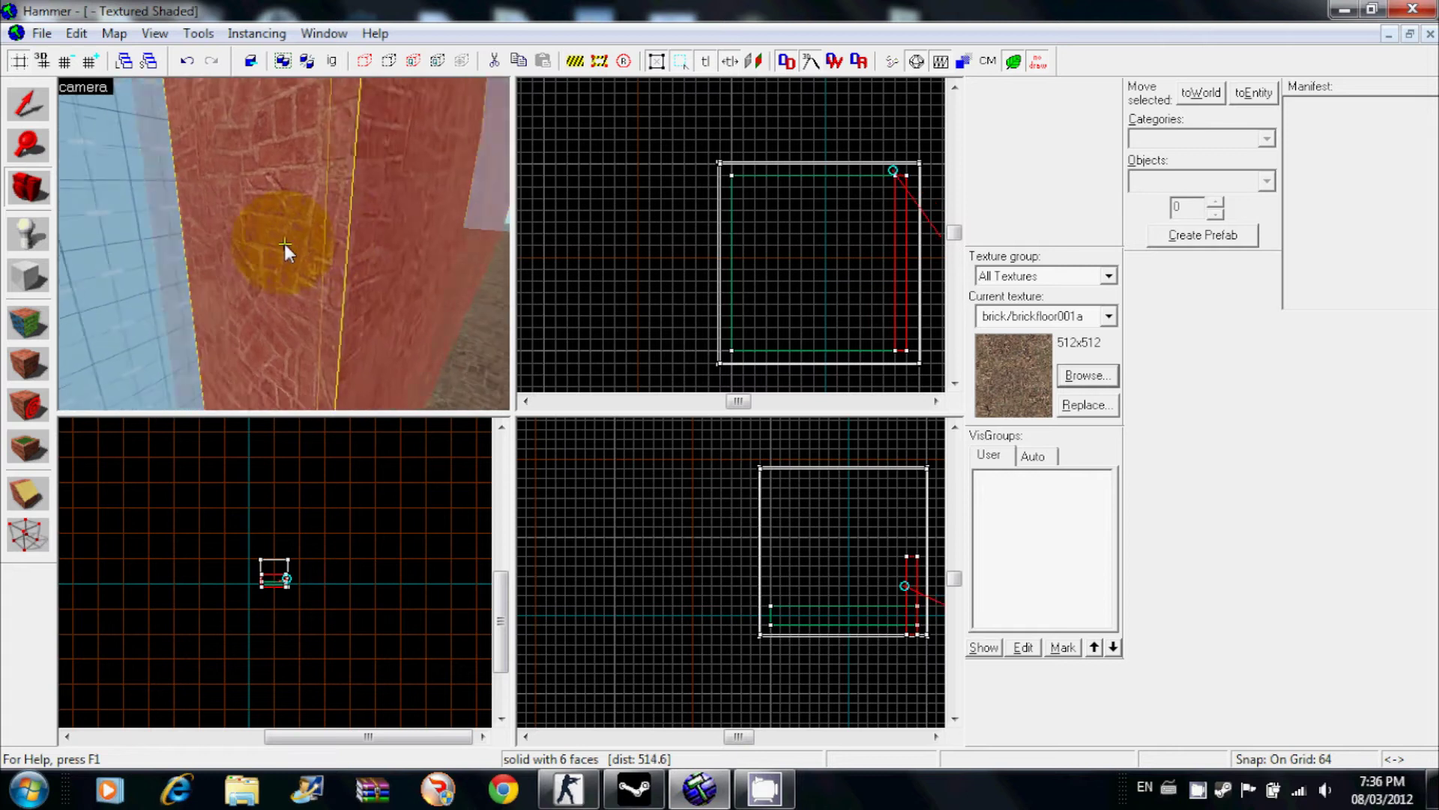
{"action": "left_click_drag", "start_coordinate": [285, 244], "coordinate": [285, 244]}
{"action": "key", "text": "d"}
{"action": "key", "text": "w"}
{"action": "key", "text": "d"}
{"action": "key", "text": "s"}
{"action": "key", "text": "a"}
{"action": "key", "text": "w"}
{"action": "key", "text": "z"}
Step: Apply the concrete/concretefloor001a texture to the inner face of the wall using face editing
{"action": "left_click", "coordinate": [25, 328]}
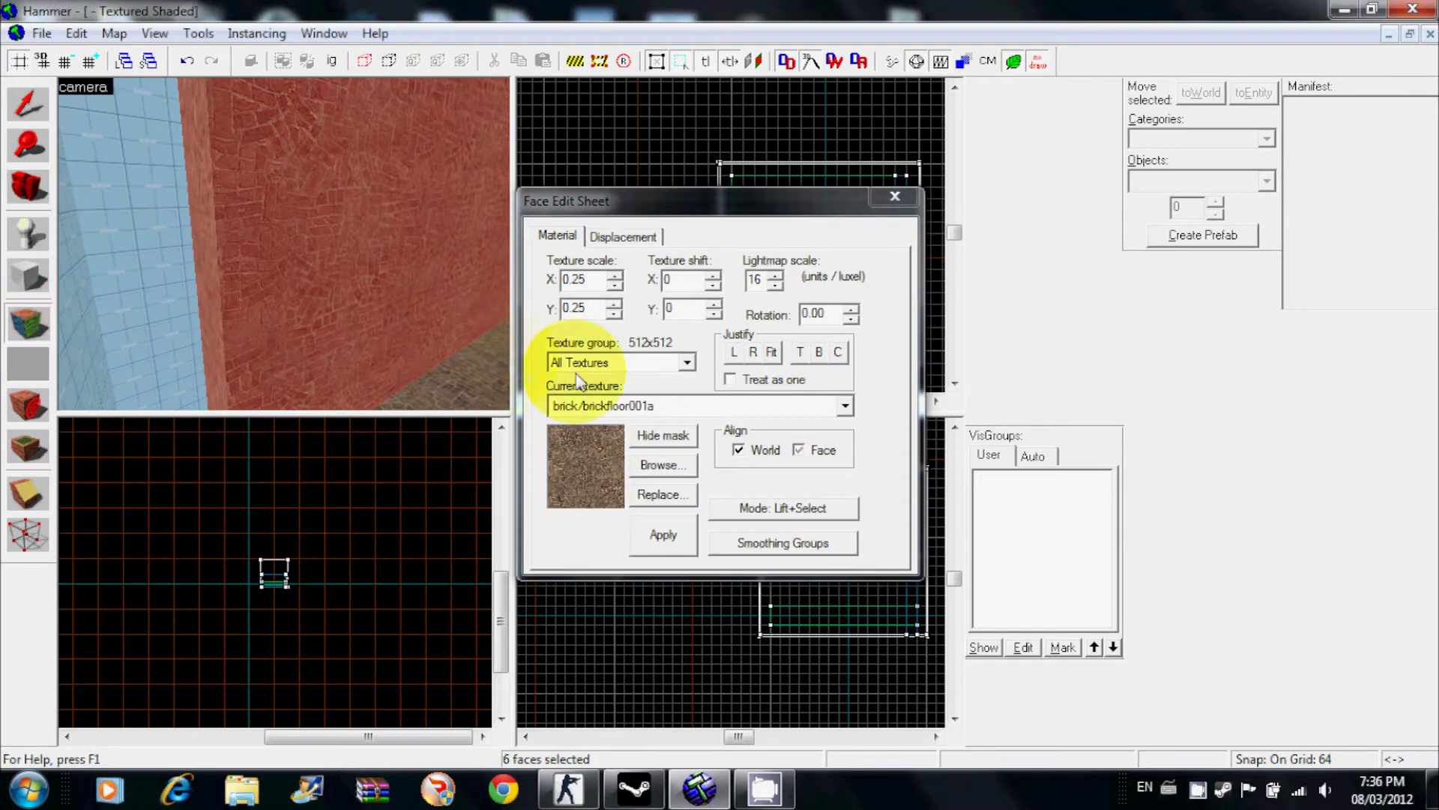
{"action": "left_click", "coordinate": [659, 465]}
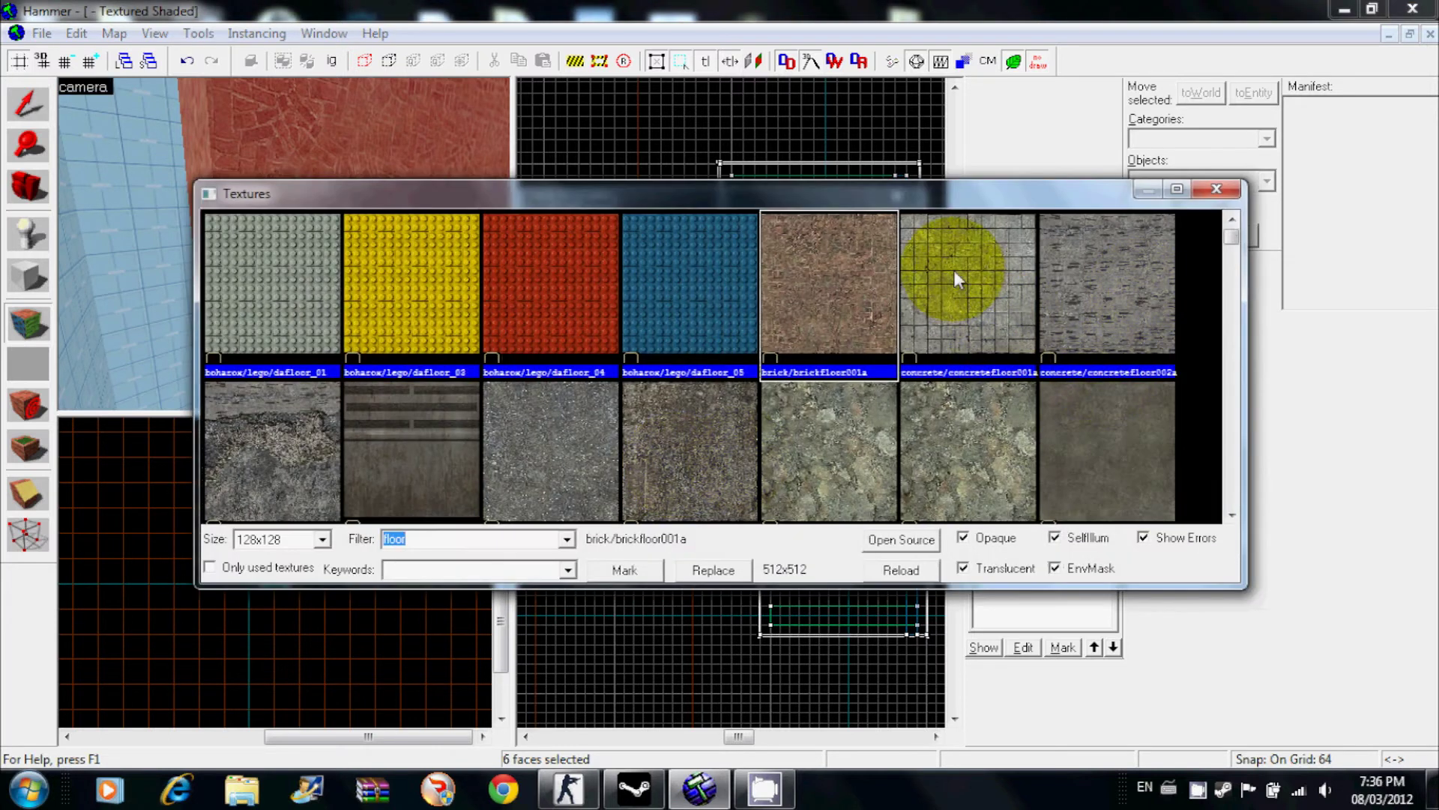
{"action": "double_click", "coordinate": [953, 270]}
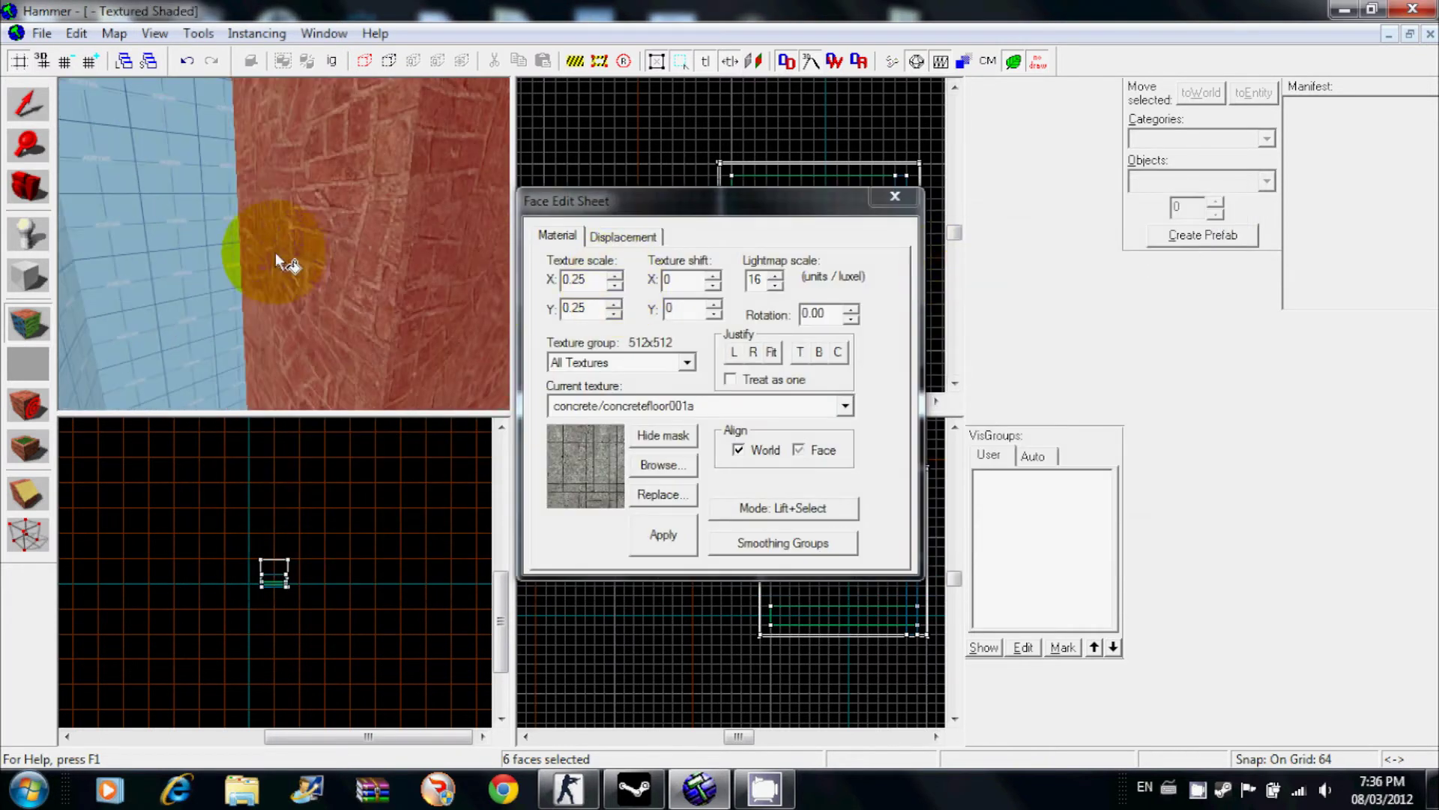
{"action": "key", "text": "a"}
{"action": "key", "text": "d"}
{"action": "key", "text": "s"}
{"action": "key", "text": "a"}
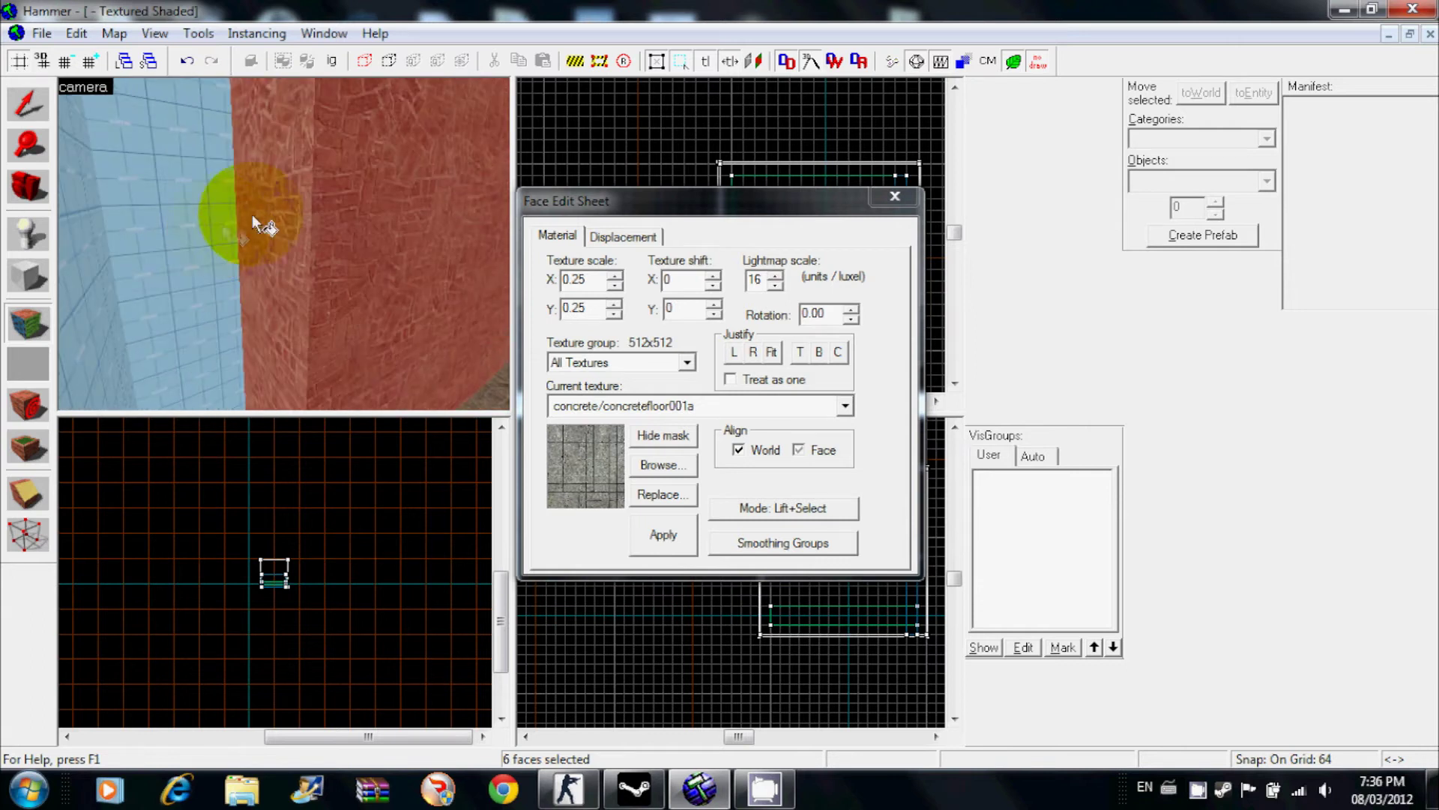
{"action": "key", "text": "d"}
{"action": "key", "text": "a"}
{"action": "key", "text": "d"}
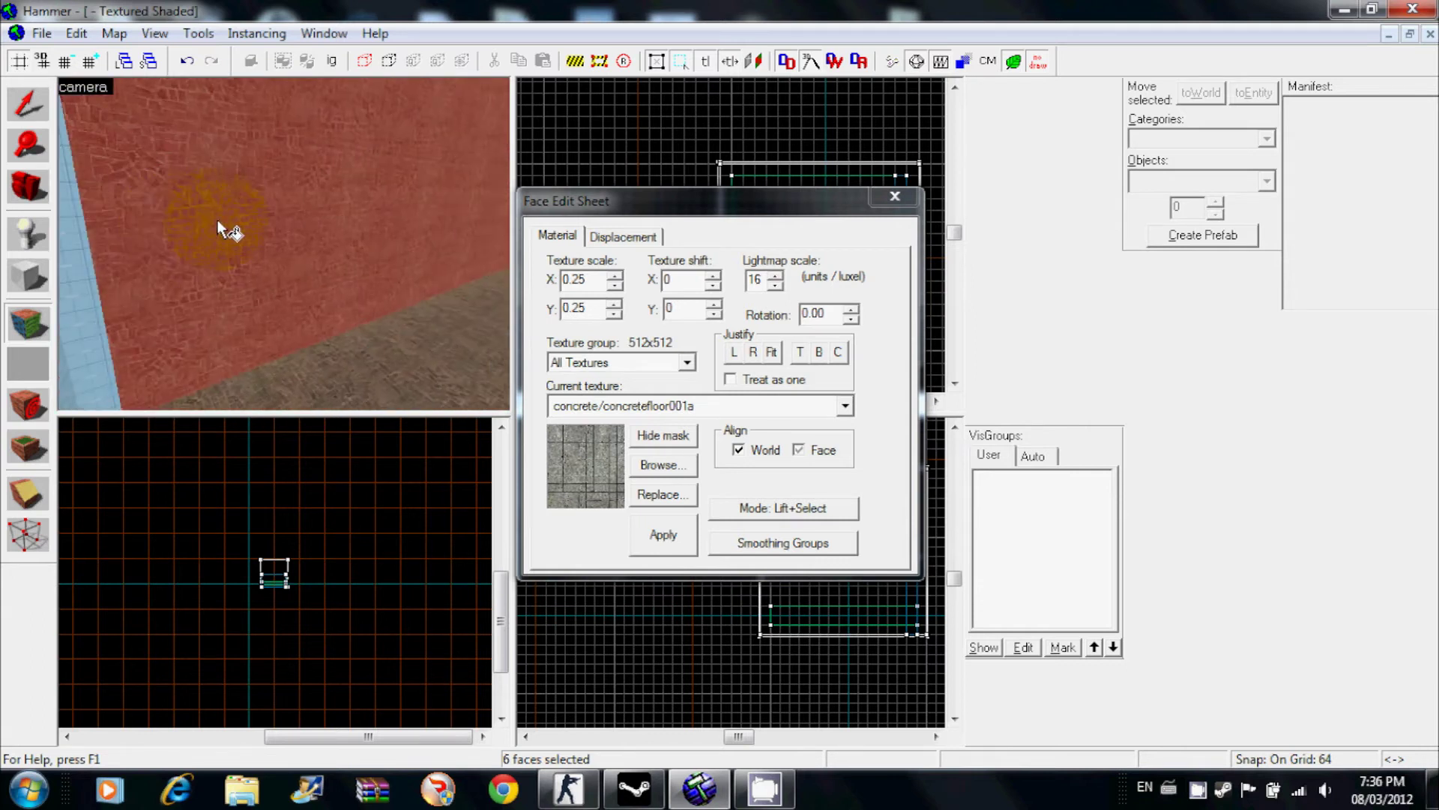
{"action": "right_click", "coordinate": [208, 227]}
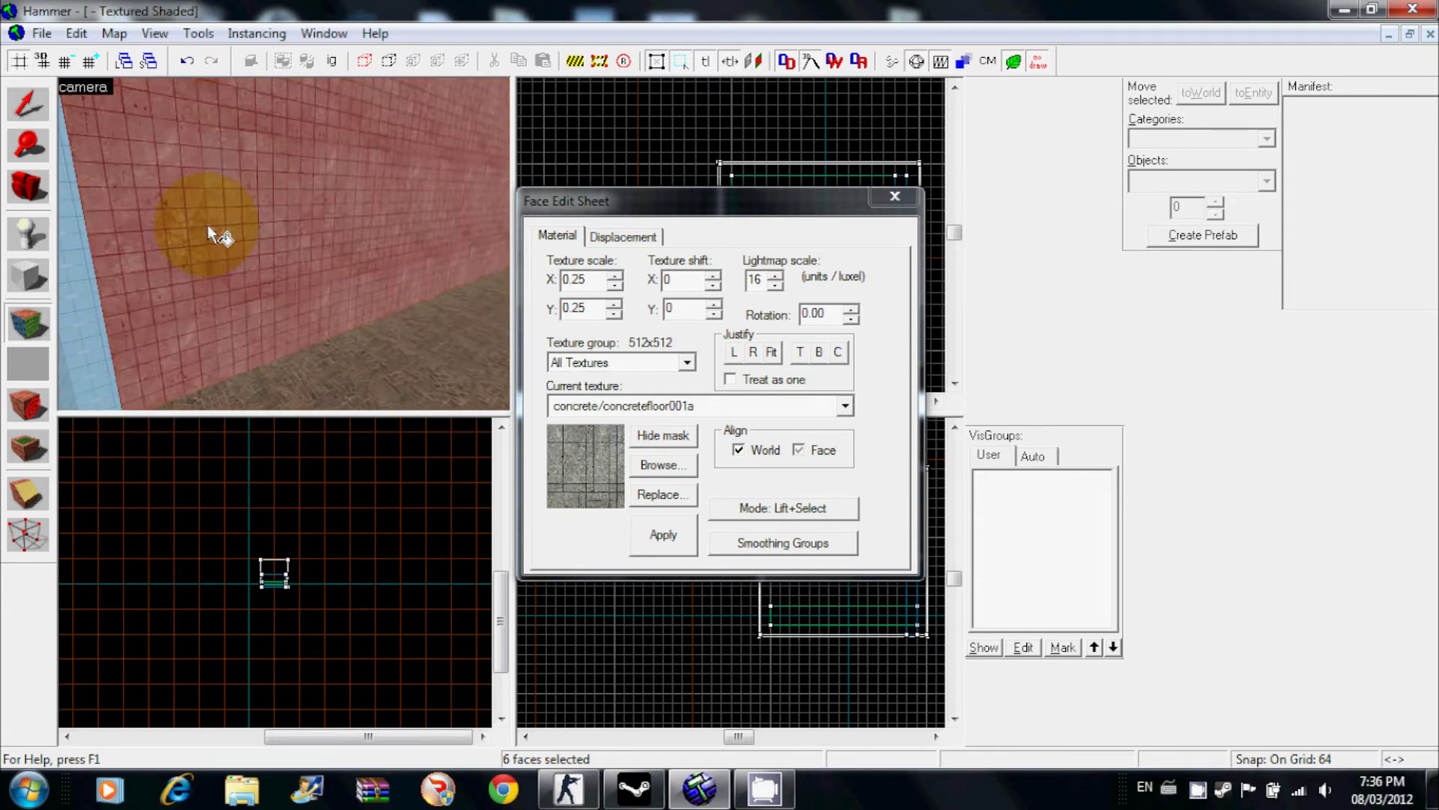
{"action": "key", "text": "a"}
{"action": "key", "text": "w"}
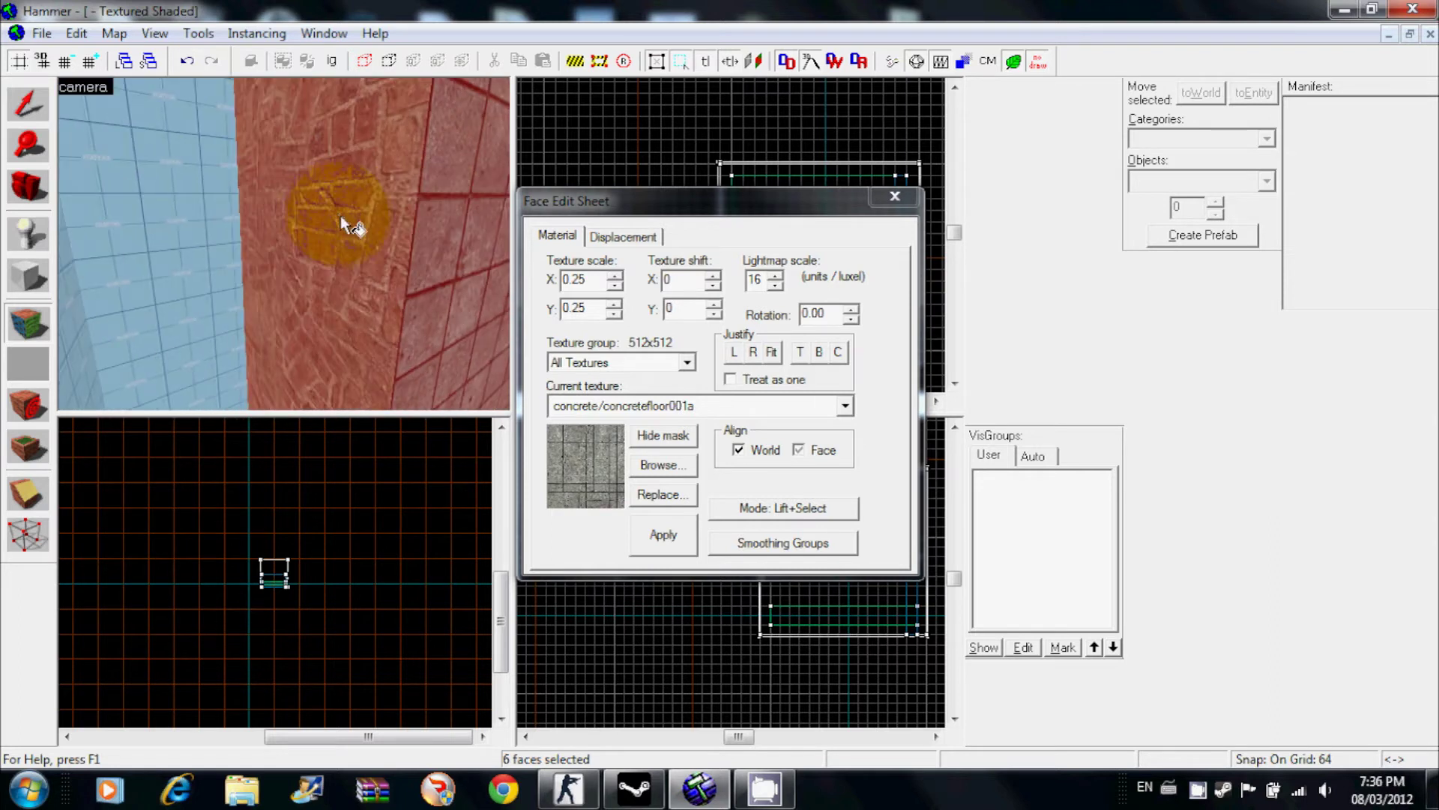
{"action": "key", "text": "d"}
{"action": "right_click", "coordinate": [300, 199]}
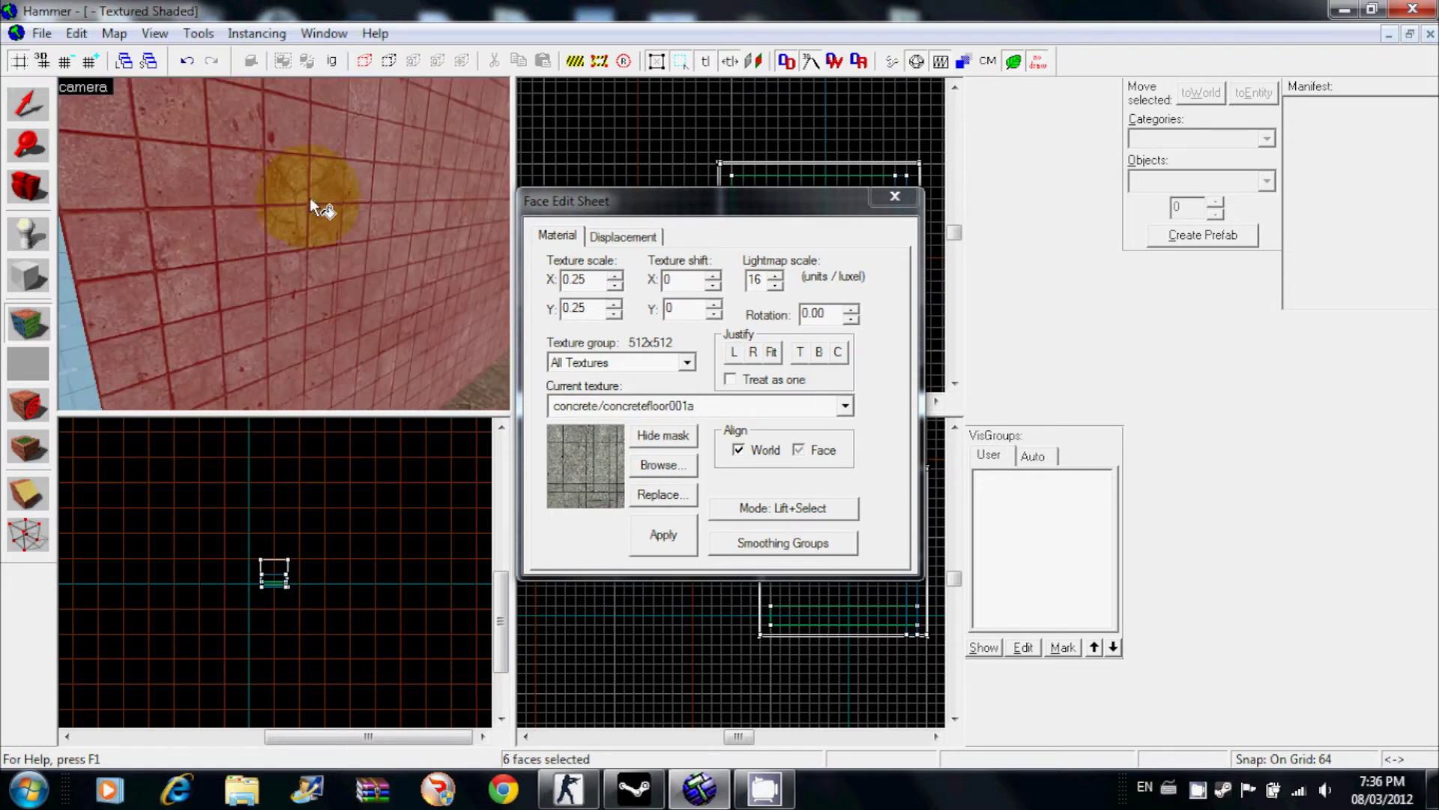
Step: Apply the boharox/lego/dawall_09midbot texture to the floor's top face
{"action": "left_click", "coordinate": [662, 465]}
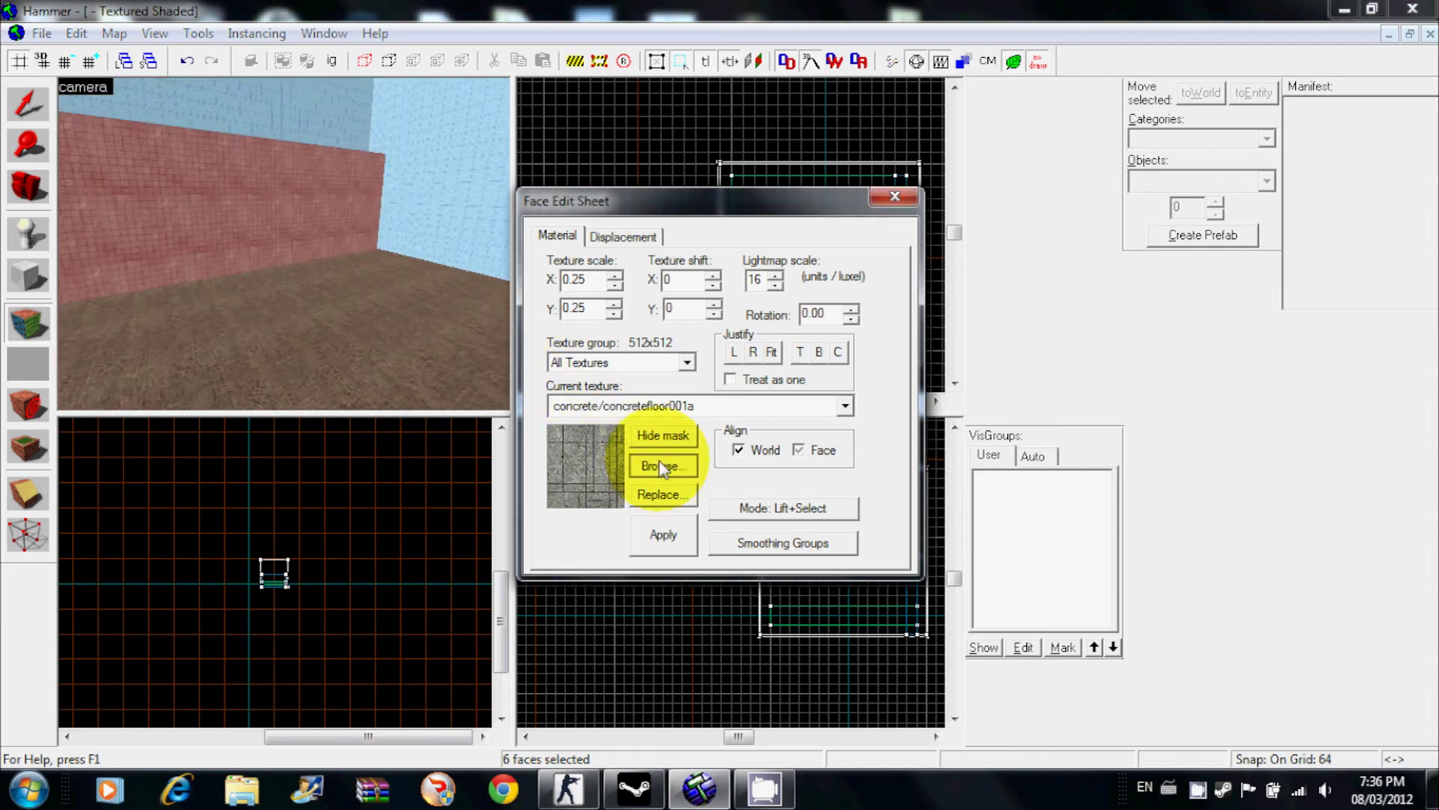
{"action": "double_click", "coordinate": [553, 435]}
{"action": "right_click", "coordinate": [321, 326]}
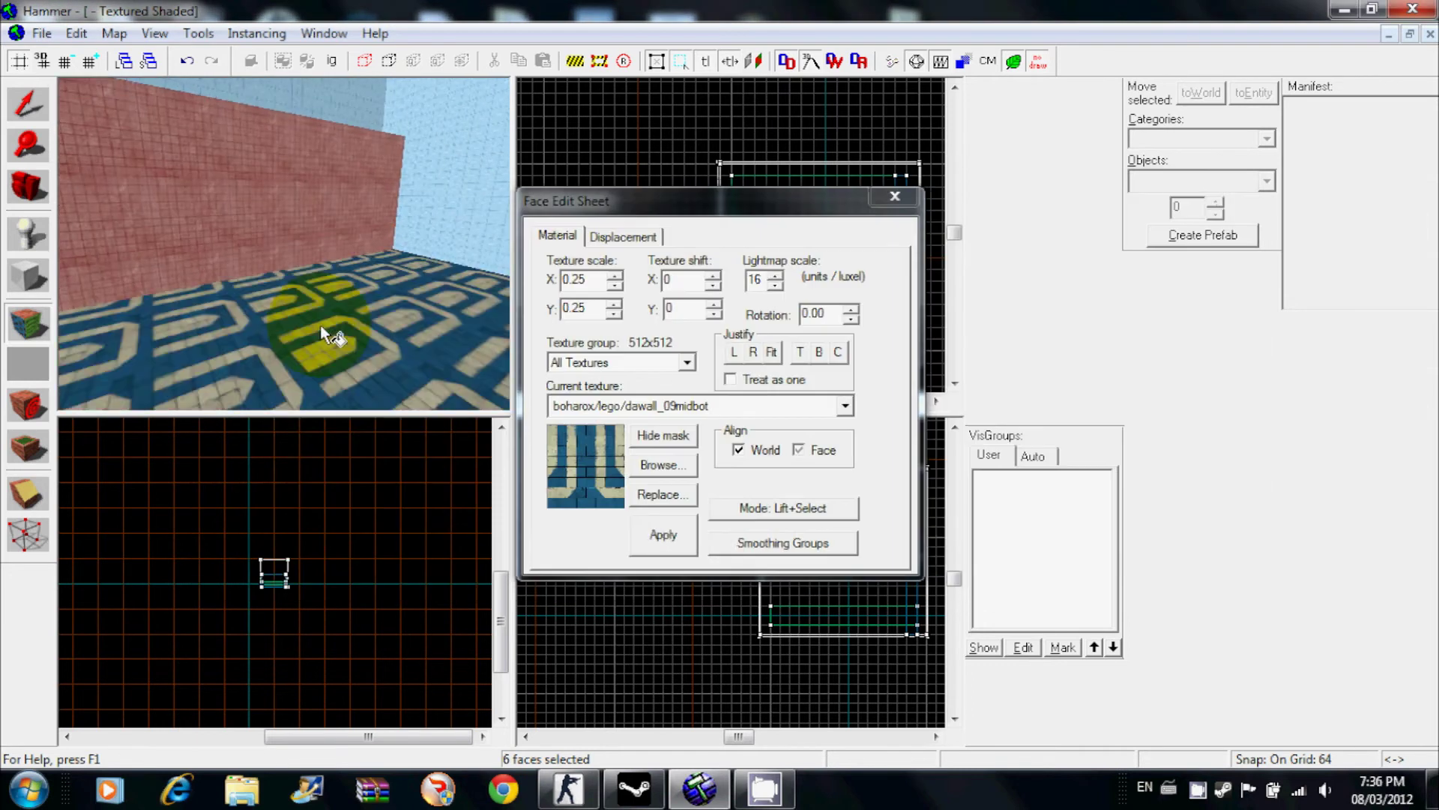
Step: Apply the boharox/lego/dawall_09 texture to the floor's top face and finish face editing
{"action": "left_click", "coordinate": [677, 474]}
{"action": "double_click", "coordinate": [403, 441]}
{"action": "right_click", "coordinate": [300, 371]}
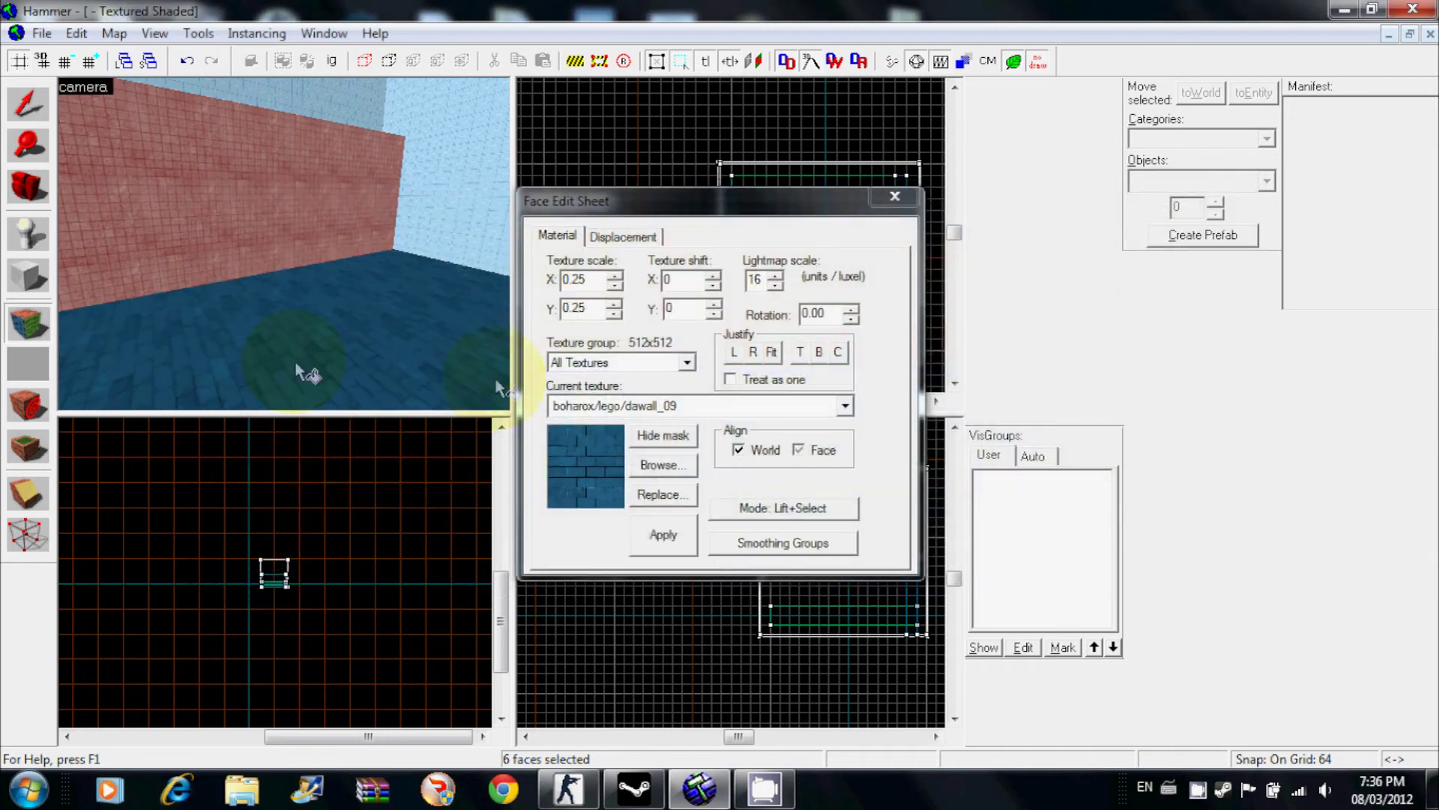
{"action": "left_click", "coordinate": [895, 196]}
Step: Select the wall and place a copy of it along the opposite side edge of the floor
{"action": "left_click", "coordinate": [28, 186]}
{"action": "left_click_drag", "start_coordinate": [285, 245], "coordinate": [283, 241]}
{"action": "left_click", "coordinate": [28, 103]}
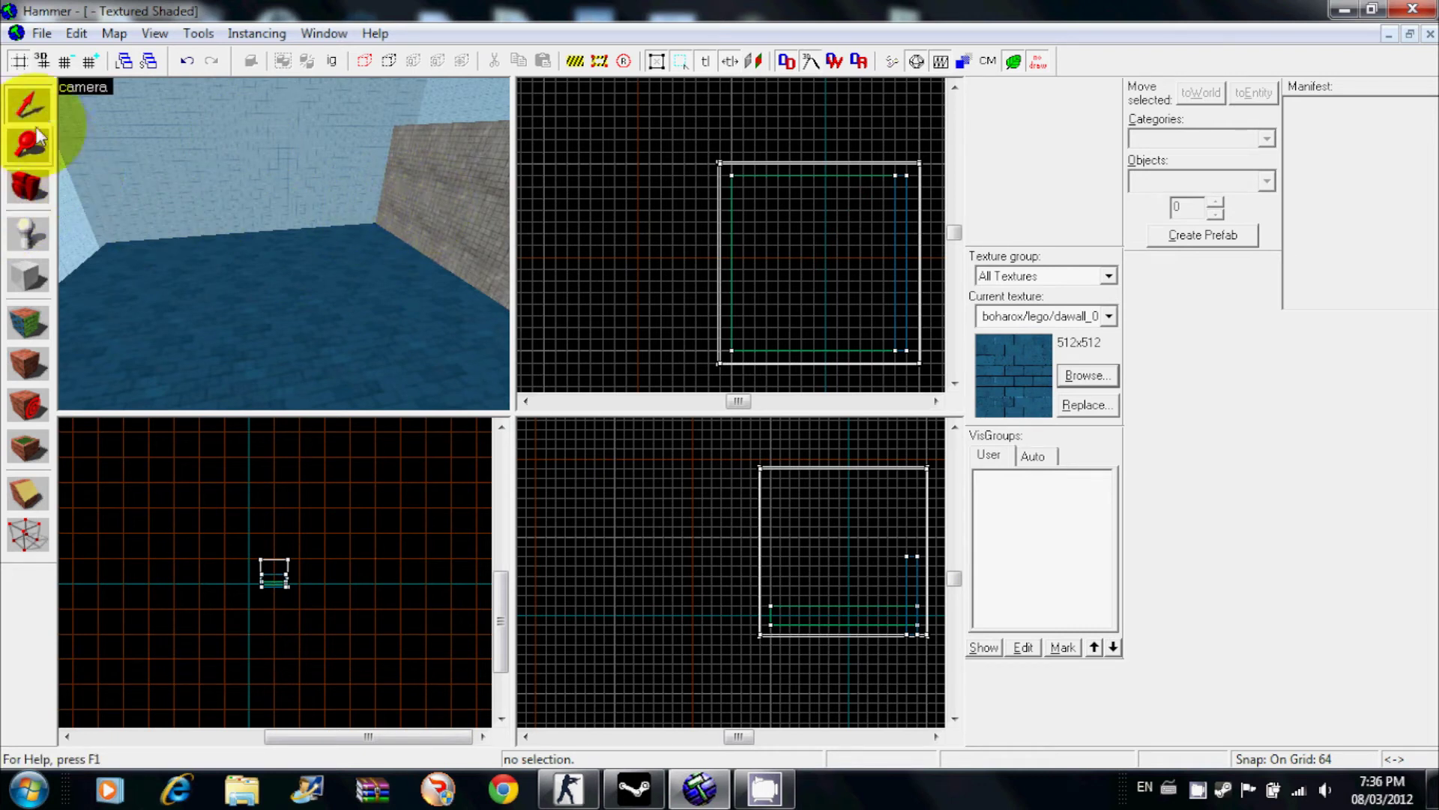
{"action": "left_click", "coordinate": [451, 193]}
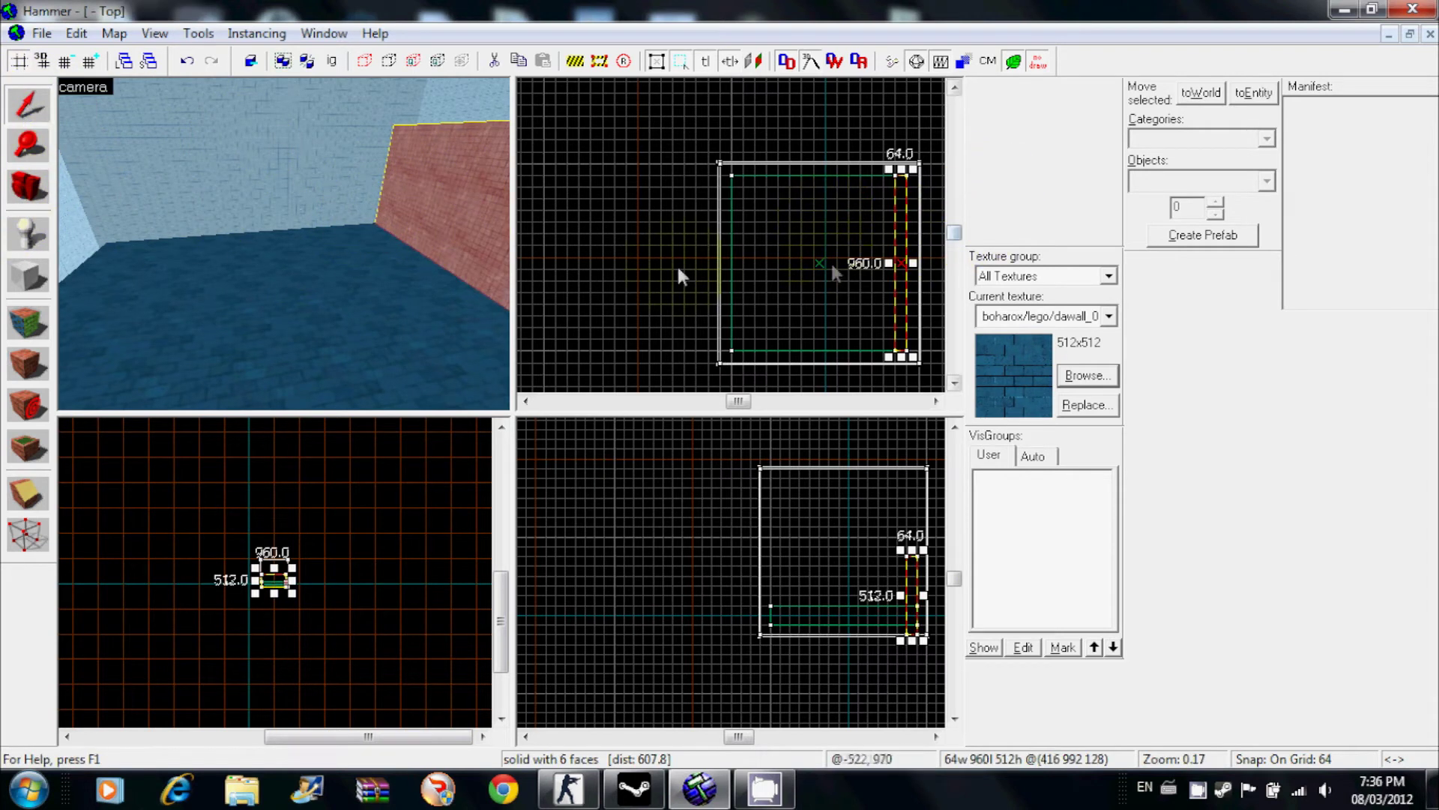
{"action": "key", "text": "s"}
{"action": "key", "text": "w"}
{"action": "key", "text": "a"}
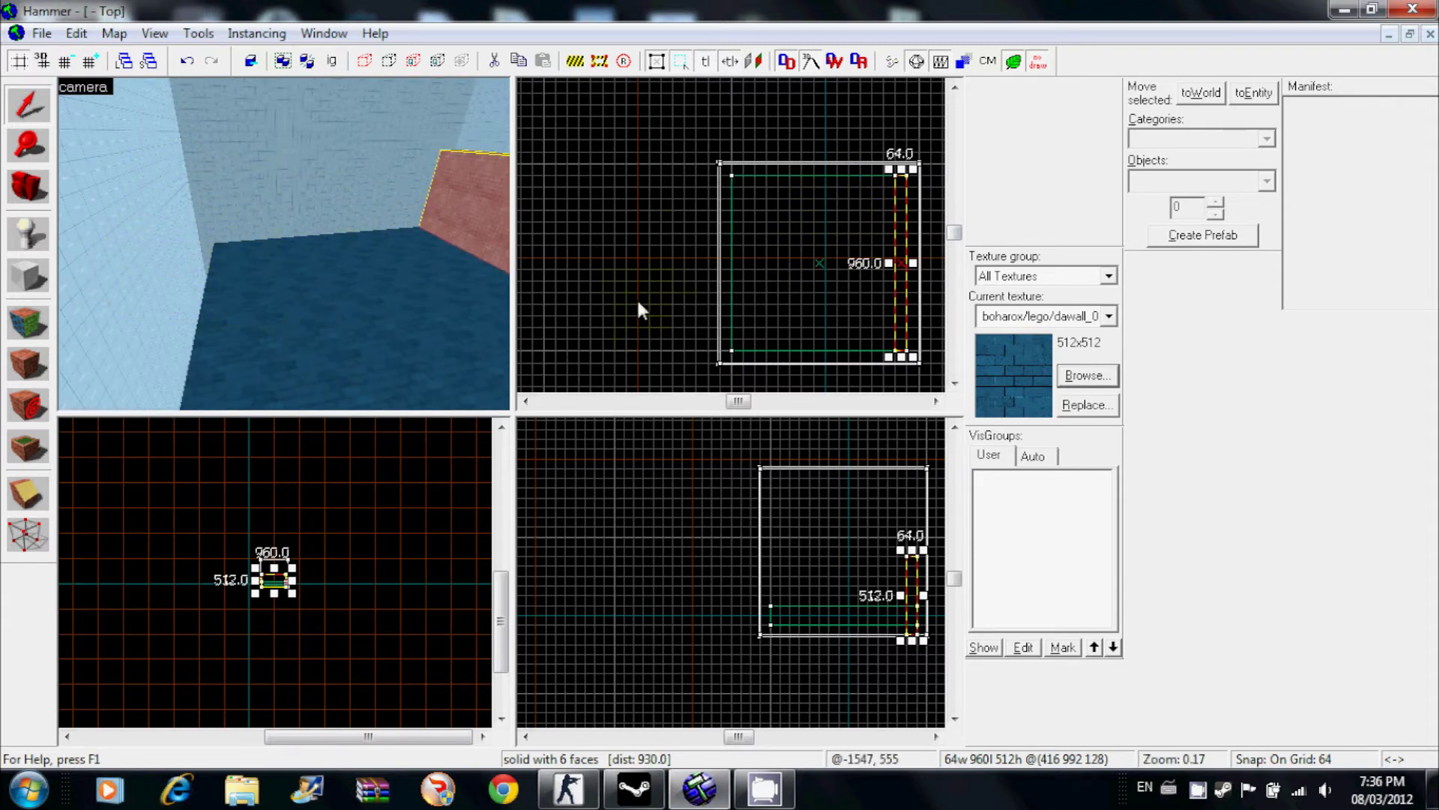
{"action": "scroll", "coordinate": [754, 261], "scroll_direction": "up", "scroll_amount": 3}
{"action": "scroll", "coordinate": [927, 268], "scroll_direction": "down", "scroll_amount": 1}
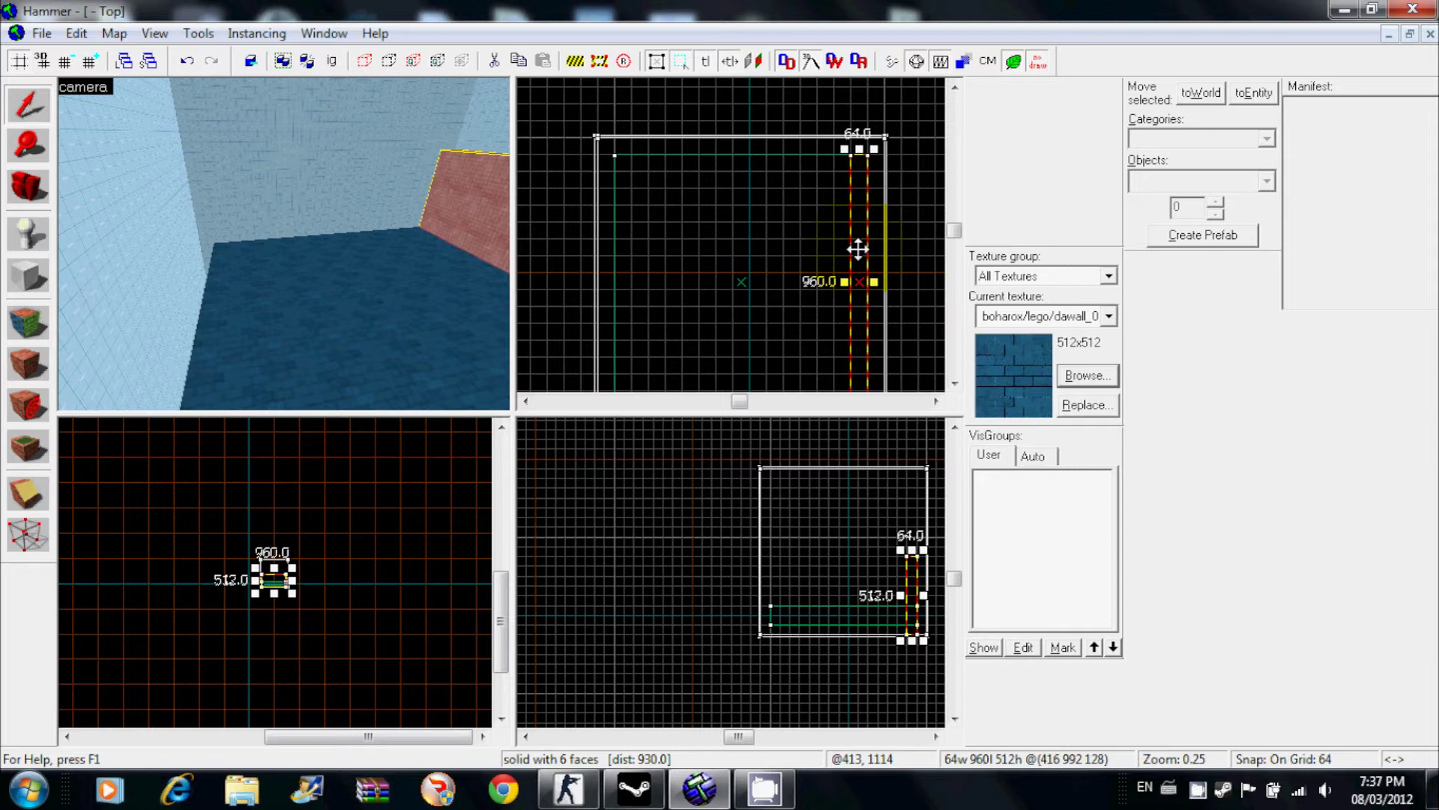
{"action": "left_click_drag", "start_coordinate": [858, 248], "coordinate": [618, 250]}
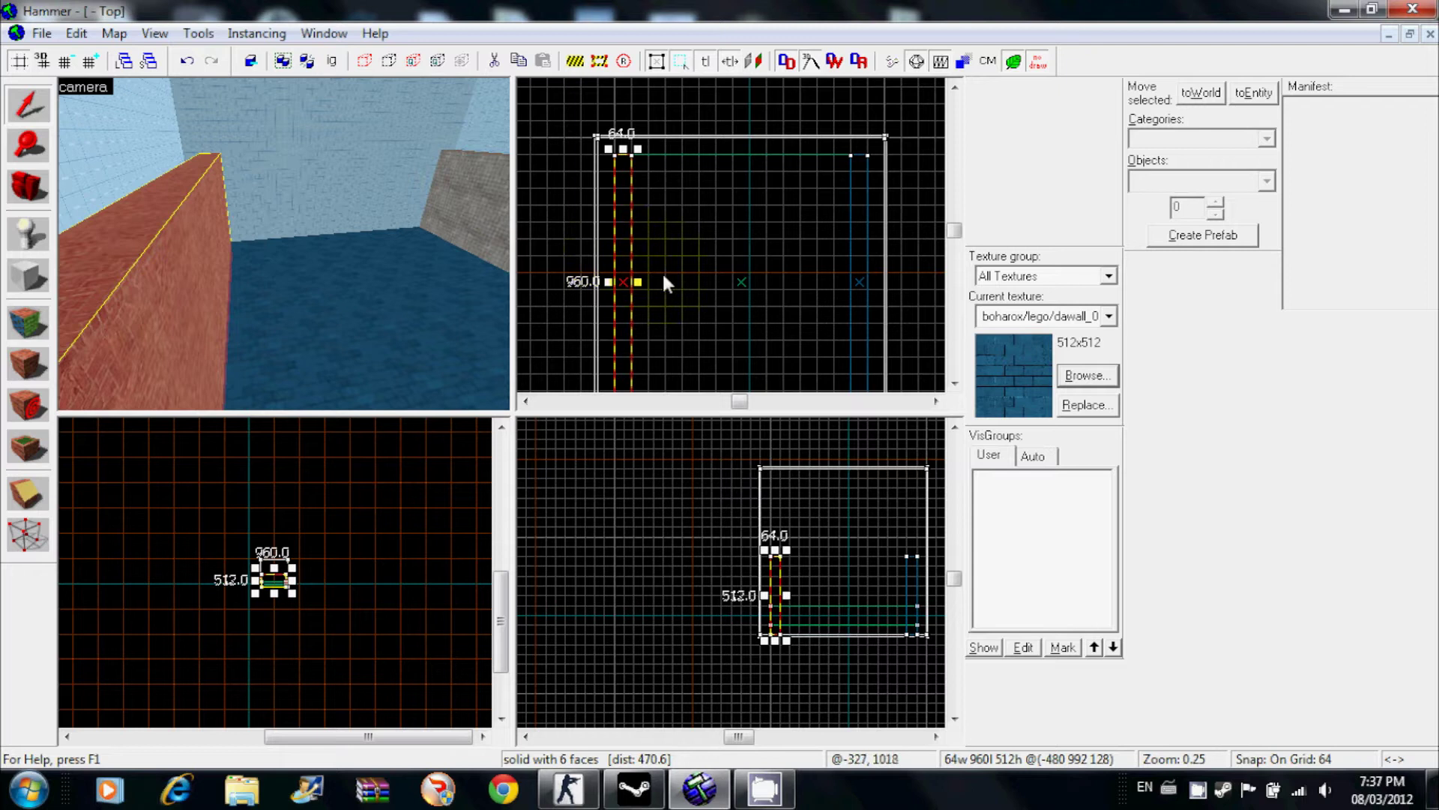
Step: Face the copied wall, then limit the texture browser to only used textures and clear its name filter
{"action": "left_click", "coordinate": [257, 267]}
{"action": "left_click", "coordinate": [11, 208]}
{"action": "left_click_drag", "start_coordinate": [283, 244], "coordinate": [49, 311]}
{"action": "mouse_move", "coordinate": [249, 276]}
{"action": "left_mouse_down"}
{"action": "mouse_move", "coordinate": [392, 285]}
{"action": "mouse_move", "coordinate": [285, 244]}
{"action": "mouse_move", "coordinate": [18, 291]}
{"action": "left_mouse_up"}
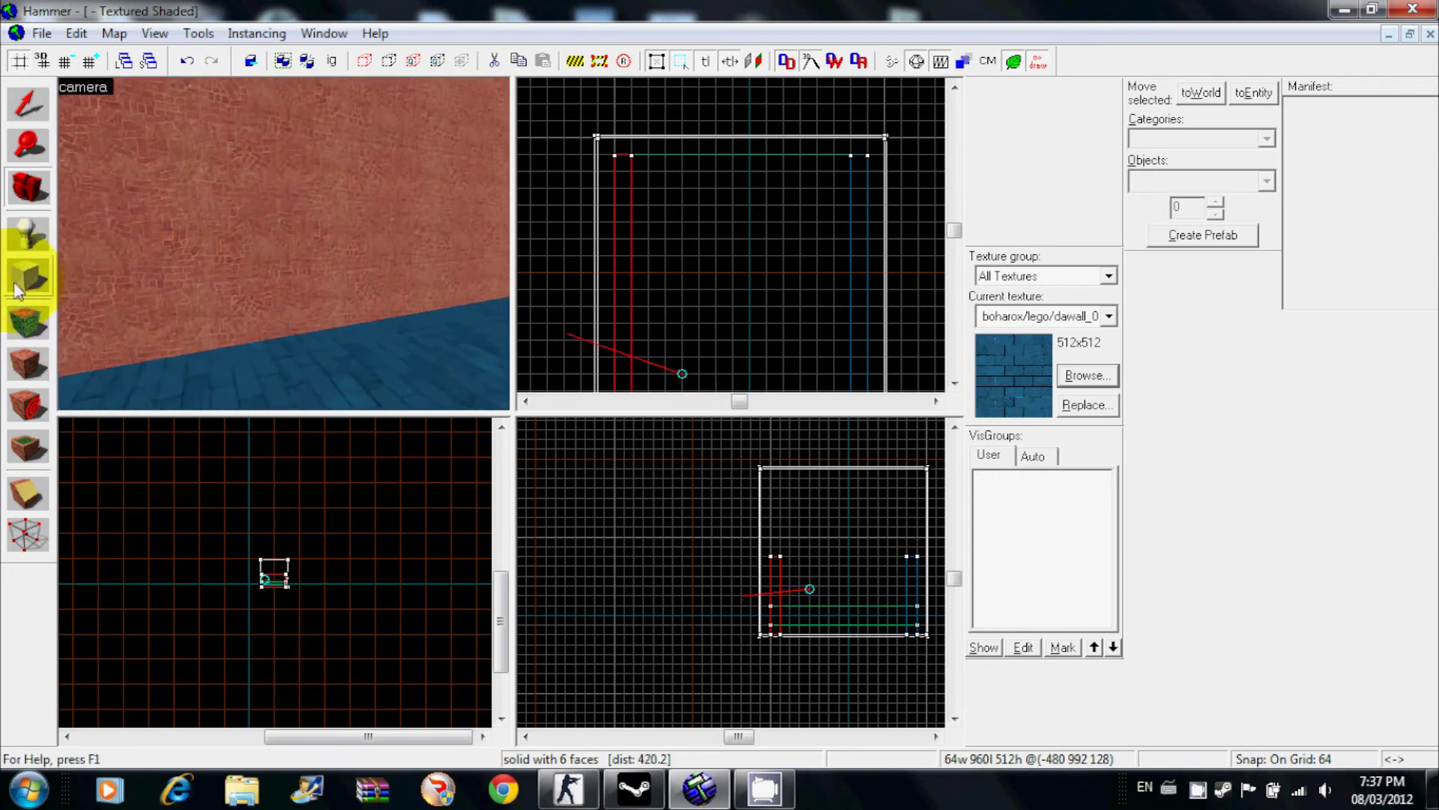
{"action": "left_click", "coordinate": [27, 329]}
{"action": "left_click", "coordinate": [659, 465]}
{"action": "left_click", "coordinate": [414, 536]}
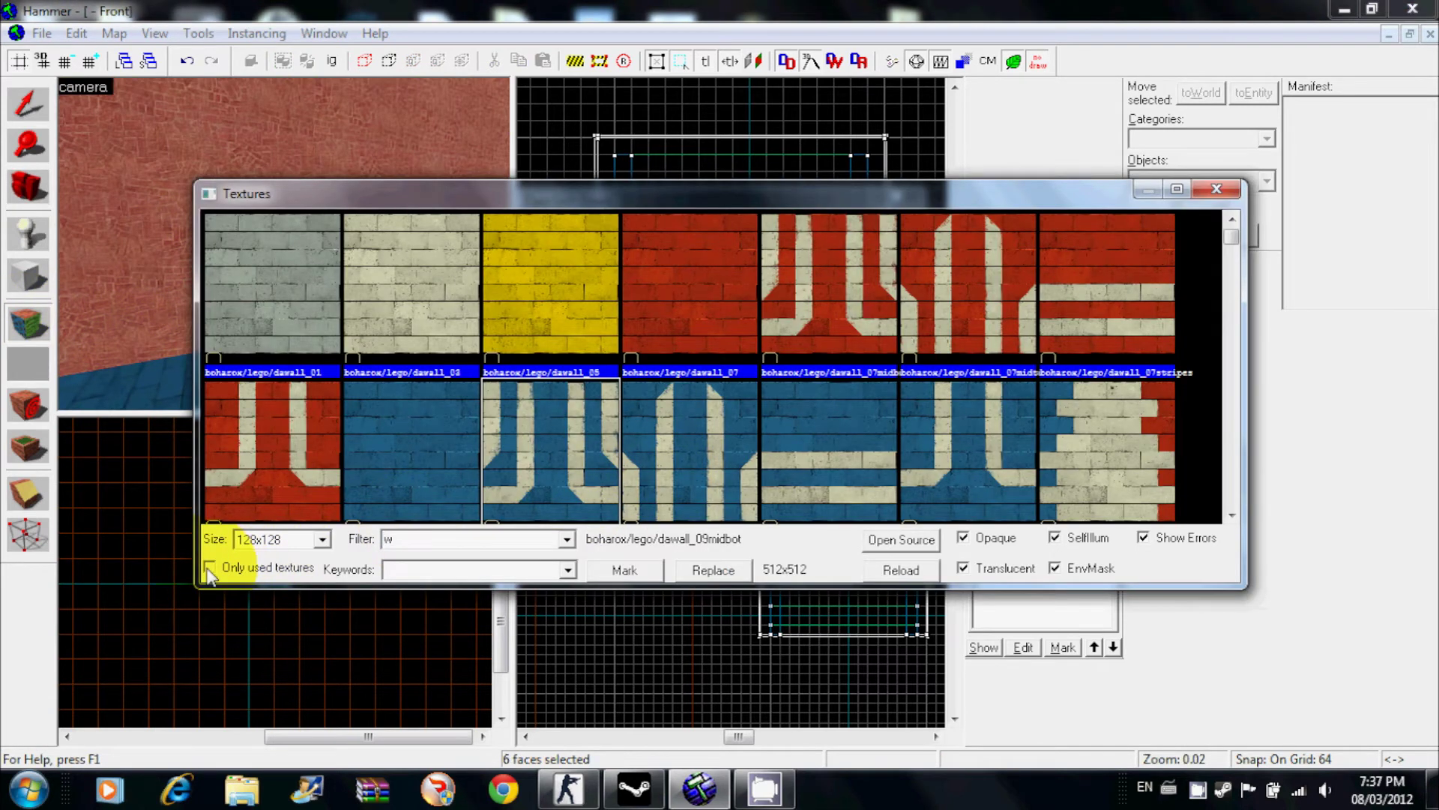
{"action": "left_click", "coordinate": [209, 567]}
{"action": "left_click", "coordinate": [416, 539]}
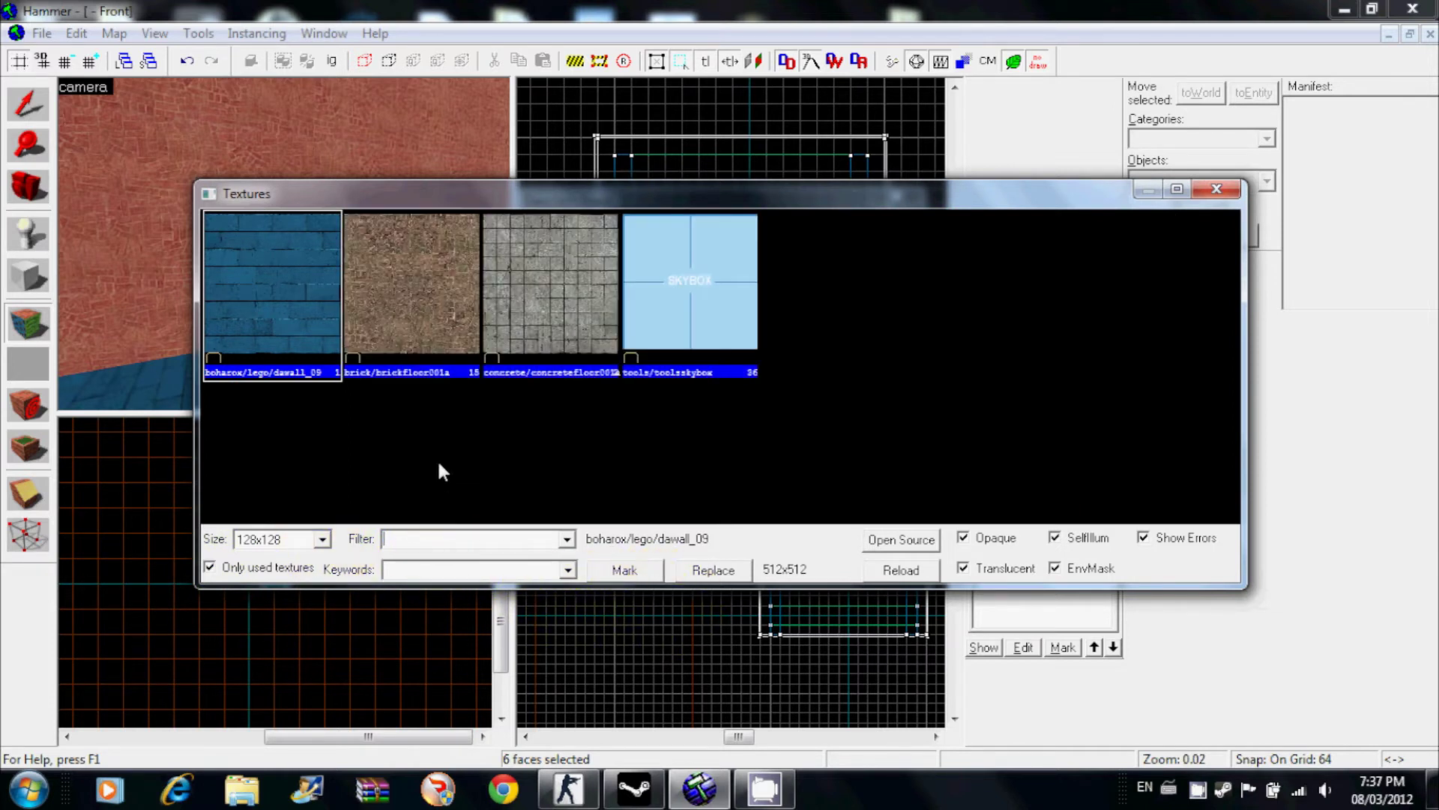
Step: Apply concrete/concretefloor001a to the inner face of the copied wall and finish face editing
{"action": "double_click", "coordinate": [533, 286]}
{"action": "right_click", "coordinate": [240, 227]}
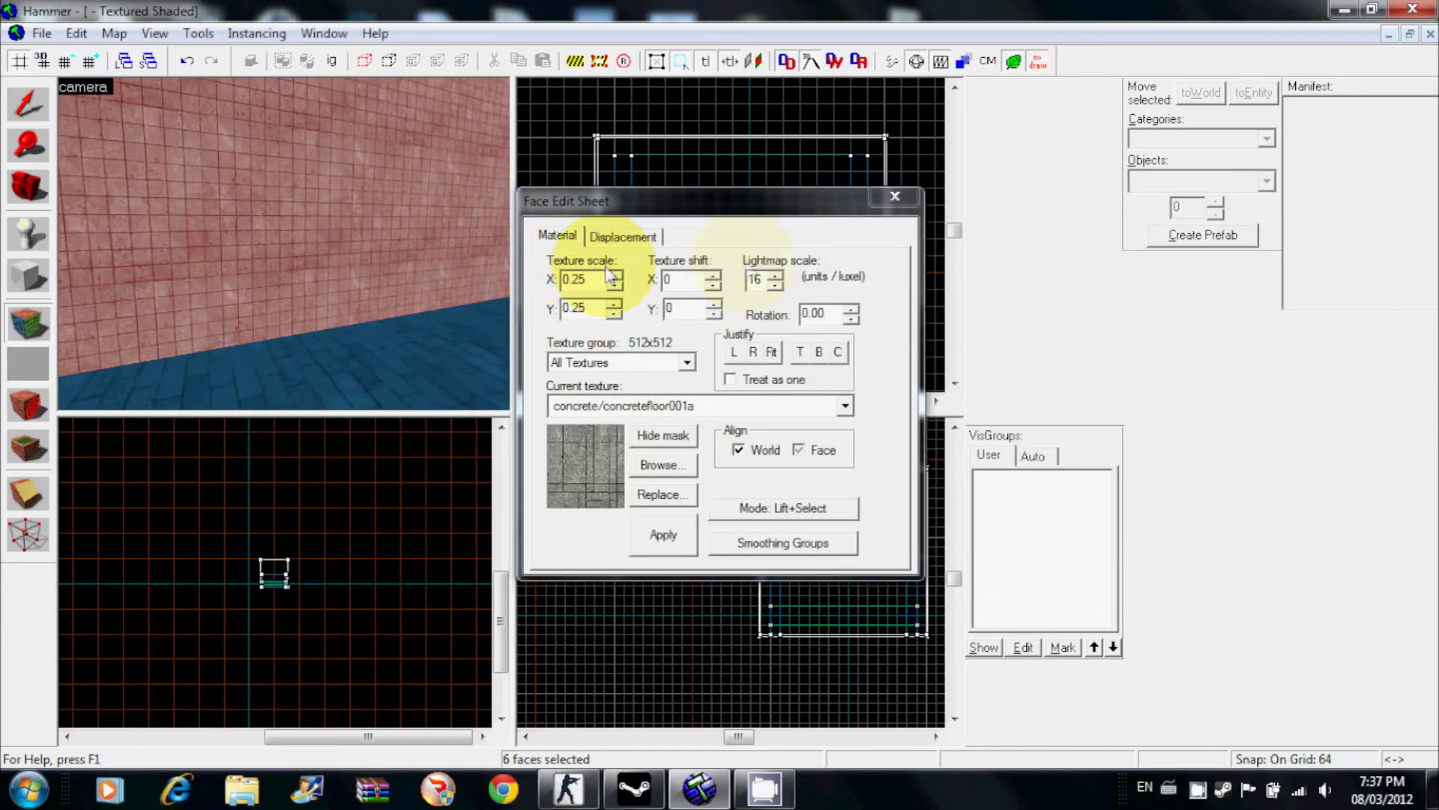
{"action": "left_click", "coordinate": [895, 196]}
Step: Select the original wall, place a copy of it across the middle of the floor, and clear the selection
{"action": "left_click", "coordinate": [29, 186]}
{"action": "left_click_drag", "start_coordinate": [285, 244], "coordinate": [283, 241]}
{"action": "left_click", "coordinate": [37, 101]}
{"action": "left_click", "coordinate": [150, 187]}
{"action": "scroll", "coordinate": [852, 267], "scroll_direction": "down", "scroll_amount": 5}
{"action": "scroll", "coordinate": [854, 269], "scroll_direction": "up", "scroll_amount": 5}
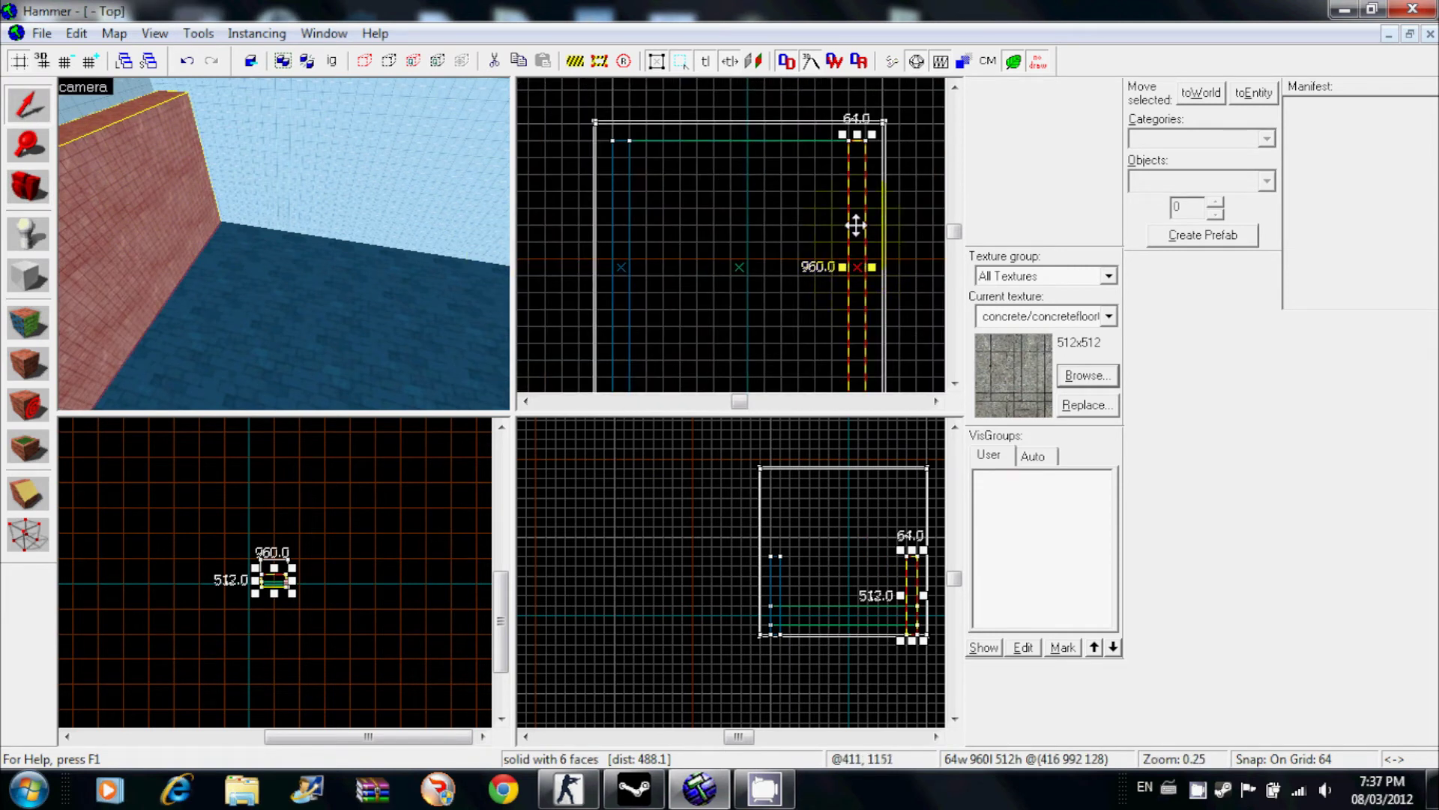
{"action": "left_click_drag", "start_coordinate": [855, 224], "coordinate": [740, 223]}
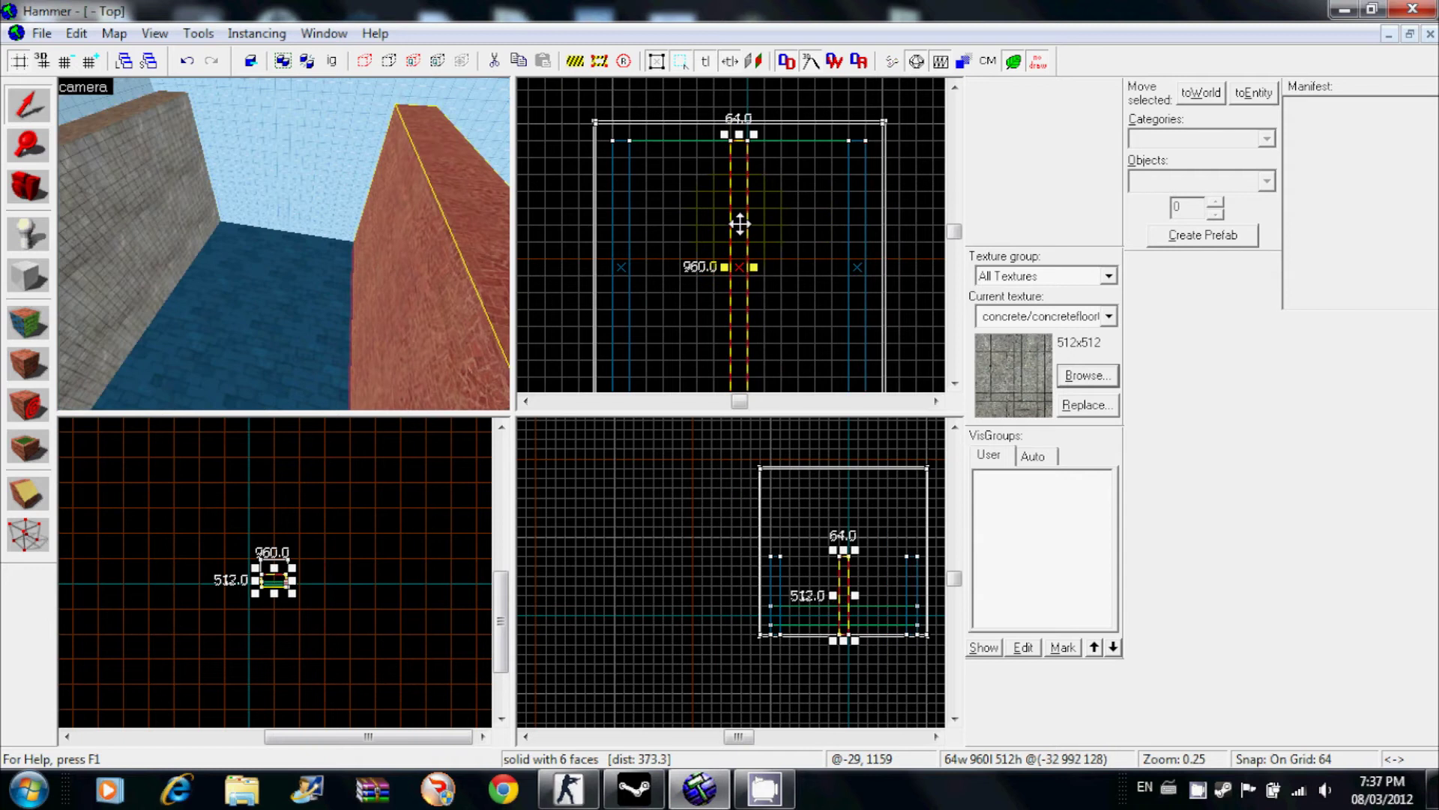
{"action": "left_click", "coordinate": [823, 263]}
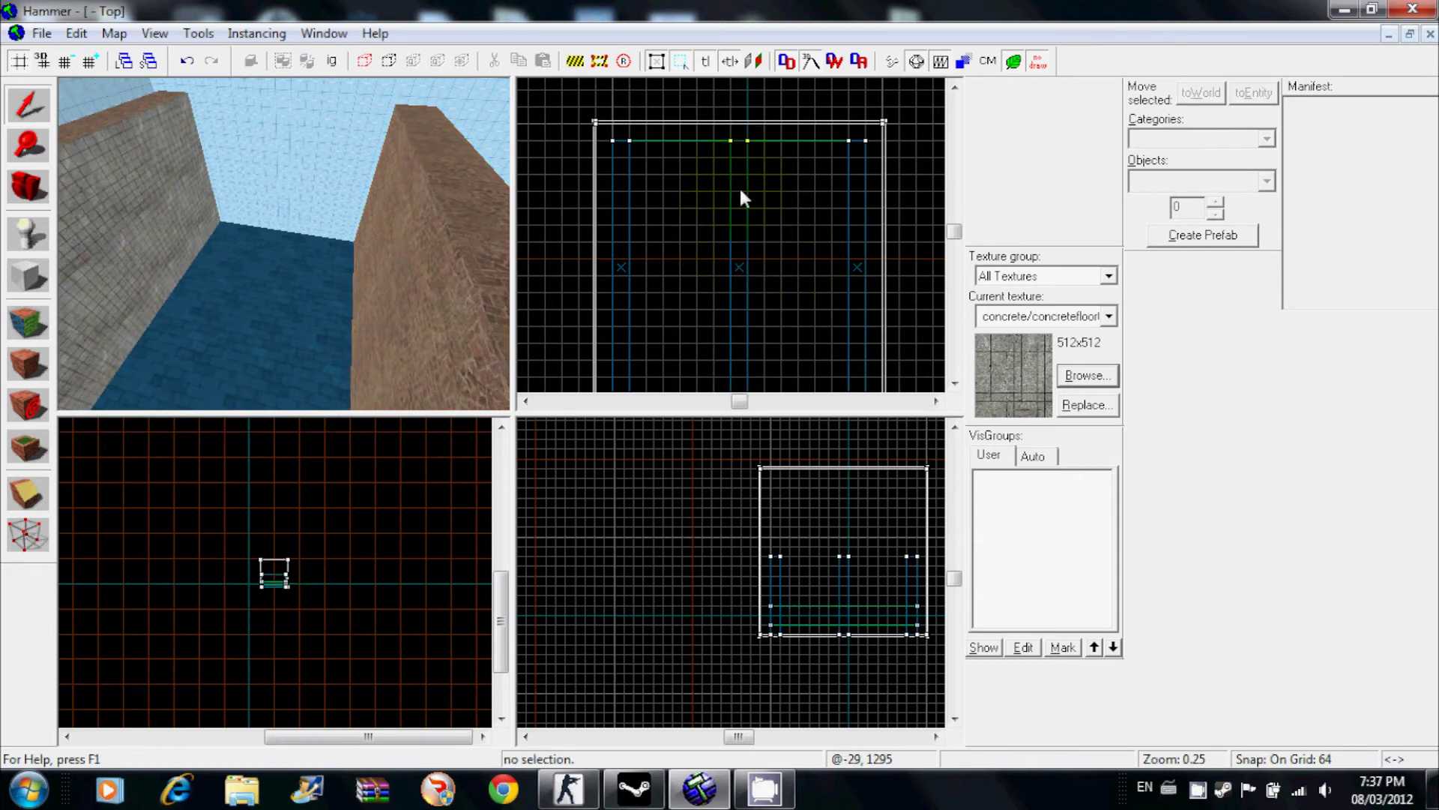
{"action": "scroll", "coordinate": [741, 255], "scroll_direction": "up", "scroll_amount": 3}
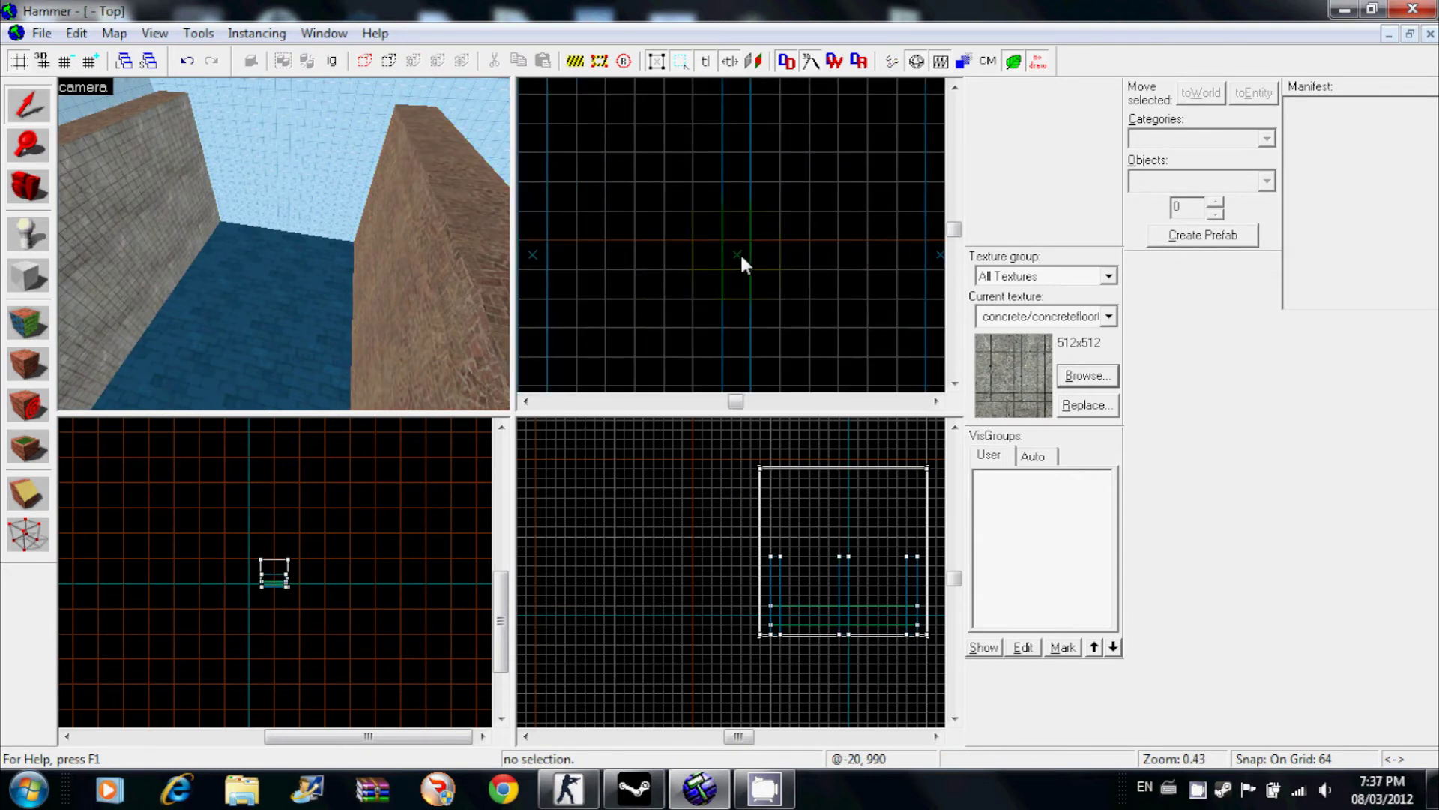
{"action": "scroll", "coordinate": [737, 255], "scroll_direction": "down", "scroll_amount": 6}
{"action": "scroll", "coordinate": [738, 255], "scroll_direction": "up", "scroll_amount": 3}
{"action": "scroll", "coordinate": [738, 255], "scroll_direction": "up", "scroll_amount": 1}
{"action": "left_click", "coordinate": [739, 258]}
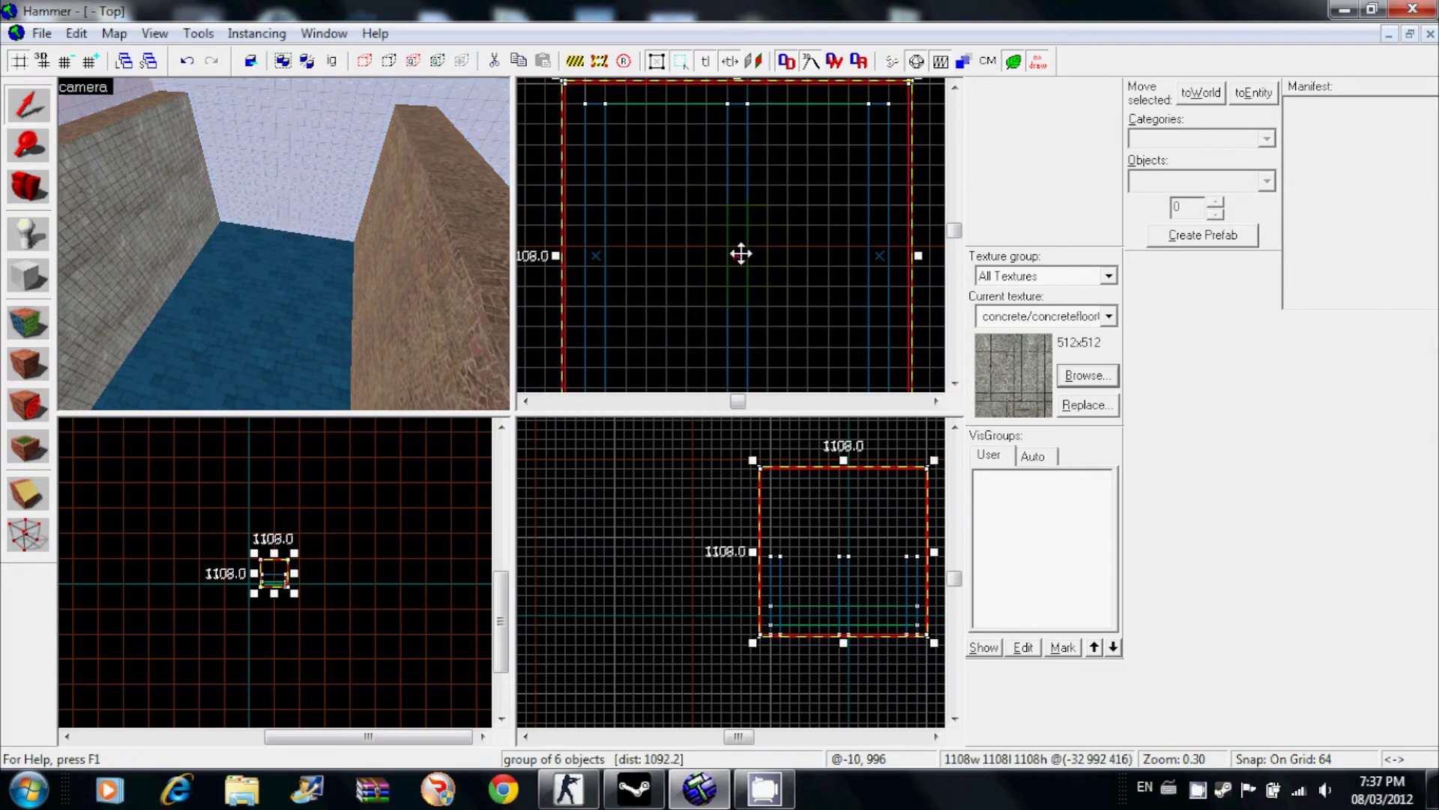
{"action": "left_click", "coordinate": [538, 214]}
{"action": "left_click", "coordinate": [741, 255]}
{"action": "left_click", "coordinate": [543, 217]}
{"action": "scroll", "coordinate": [730, 255], "scroll_direction": "up", "scroll_amount": 3}
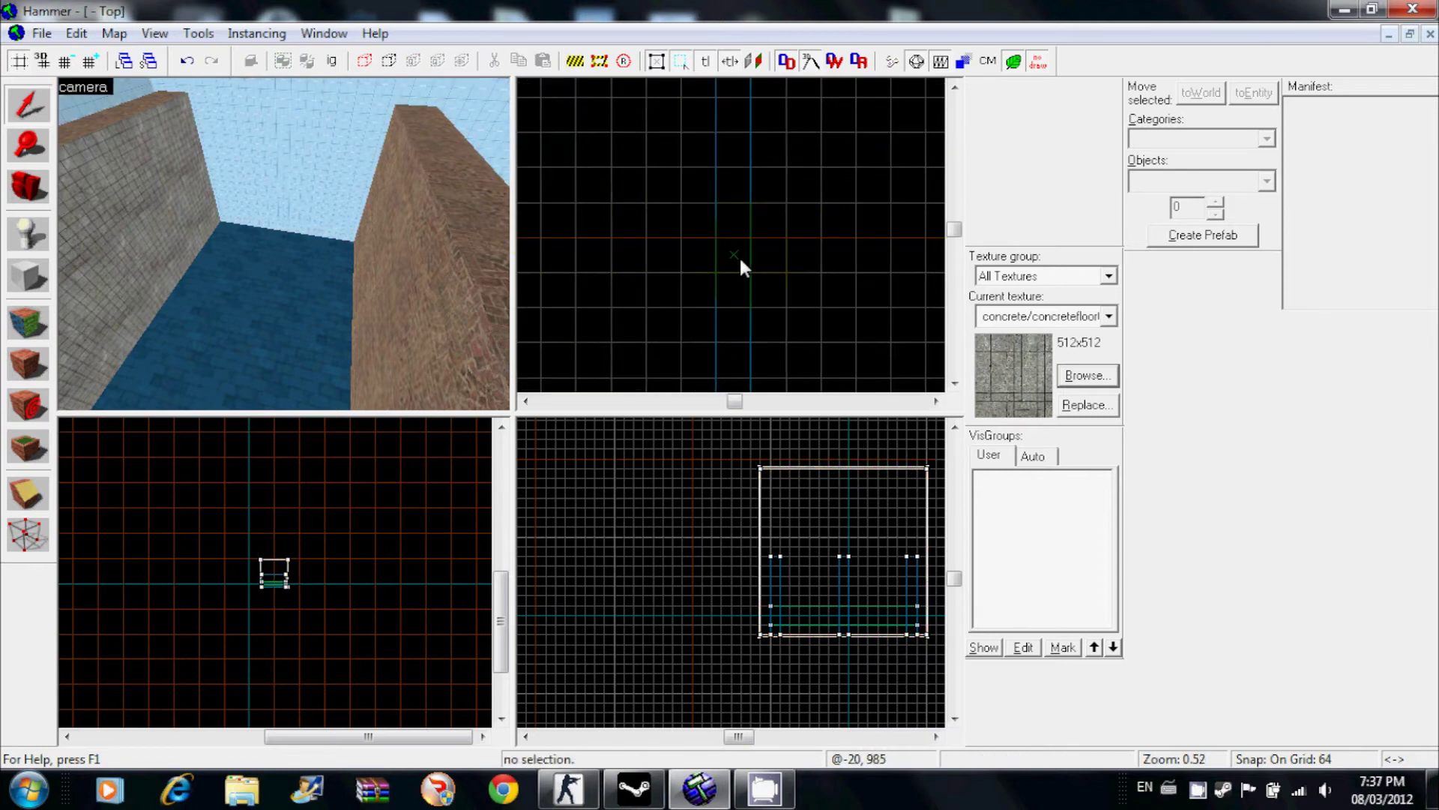
{"action": "left_click", "coordinate": [442, 289]}
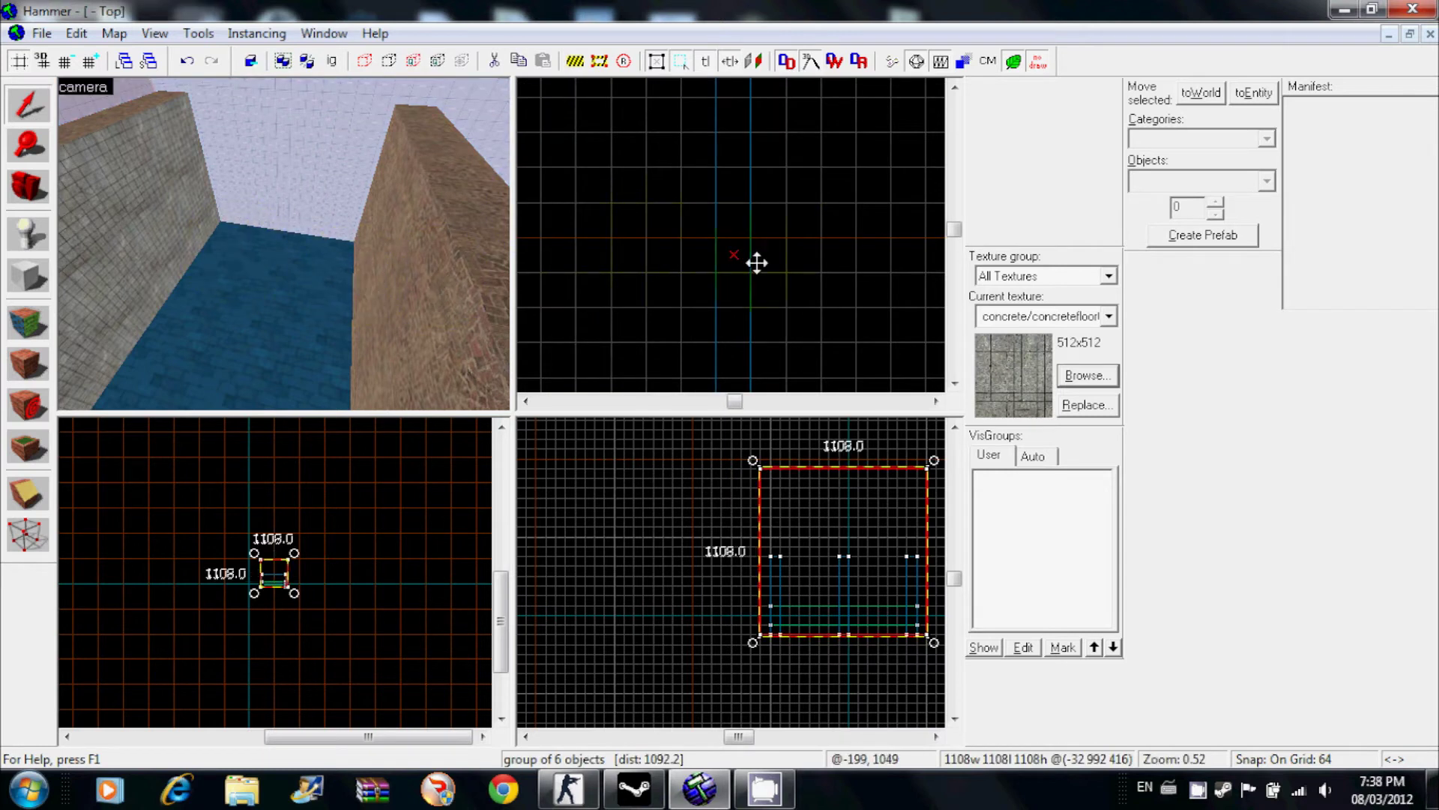
{"action": "scroll", "coordinate": [385, 263], "scroll_direction": "down", "scroll_amount": 2}
{"action": "scroll", "coordinate": [578, 216], "scroll_direction": "down", "scroll_amount": 10}
{"action": "key", "text": "Escape"}
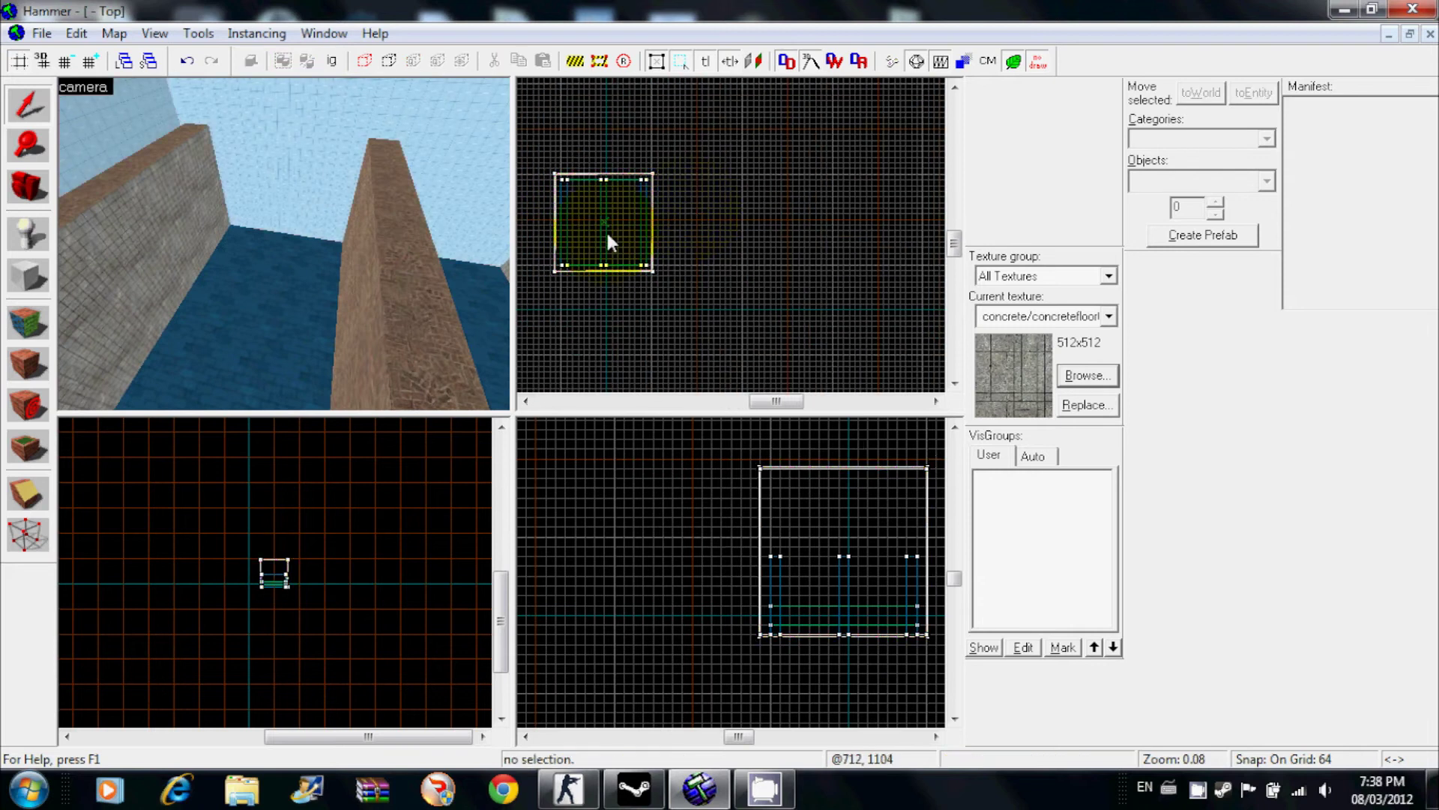
Step: Select the wall across the middle of the floor, rotate it 90 degrees, and clear the selection
{"action": "scroll", "coordinate": [596, 218], "scroll_direction": "up", "scroll_amount": 5}
{"action": "left_click", "coordinate": [368, 249]}
{"action": "scroll", "coordinate": [631, 229], "scroll_direction": "down", "scroll_amount": 6}
{"action": "scroll", "coordinate": [628, 213], "scroll_direction": "up", "scroll_amount": 5}
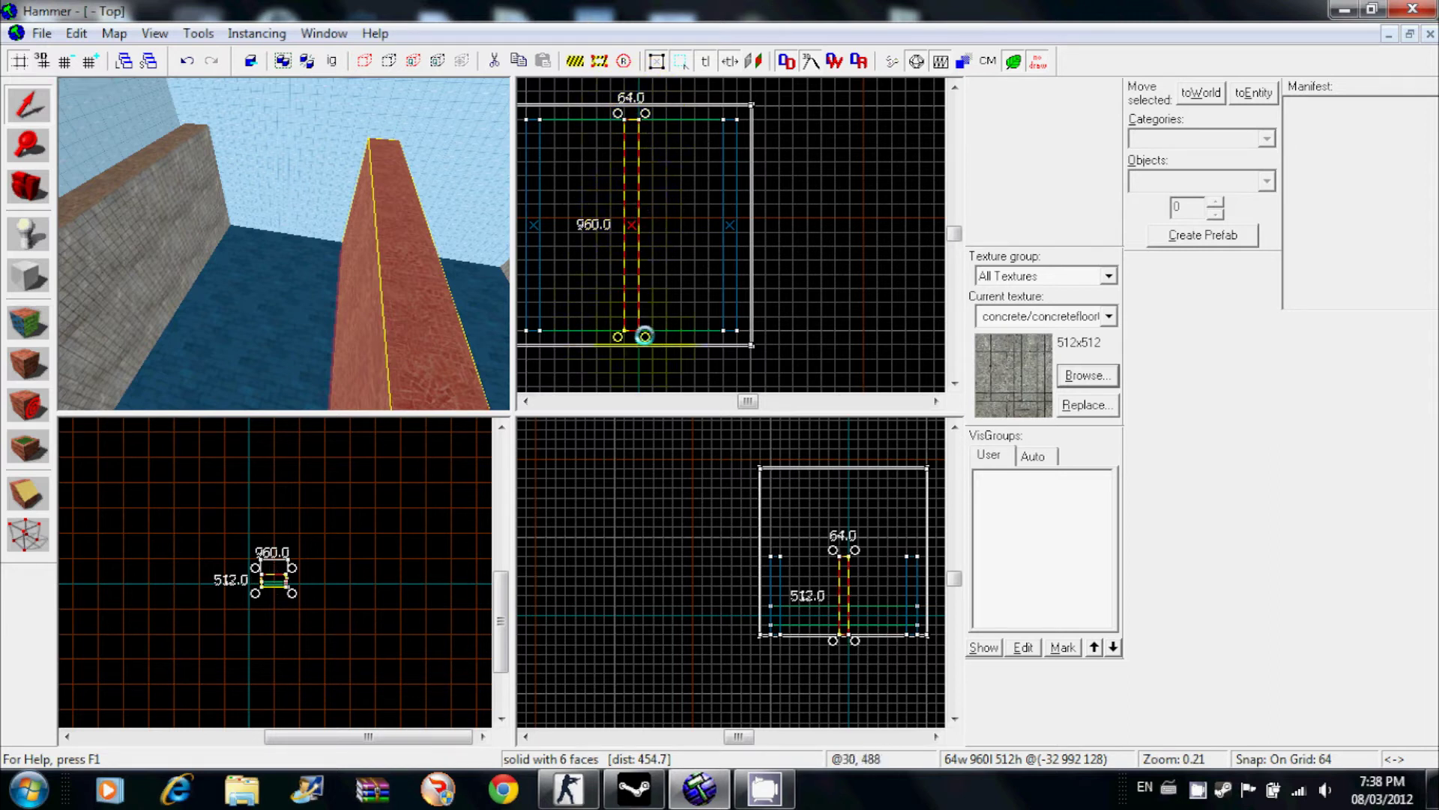
{"action": "mouse_move", "coordinate": [644, 336]}
{"action": "left_mouse_down"}
{"action": "mouse_move", "coordinate": [565, 305]}
{"action": "mouse_move", "coordinate": [546, 225]}
{"action": "mouse_move", "coordinate": [536, 233]}
{"action": "left_mouse_up"}
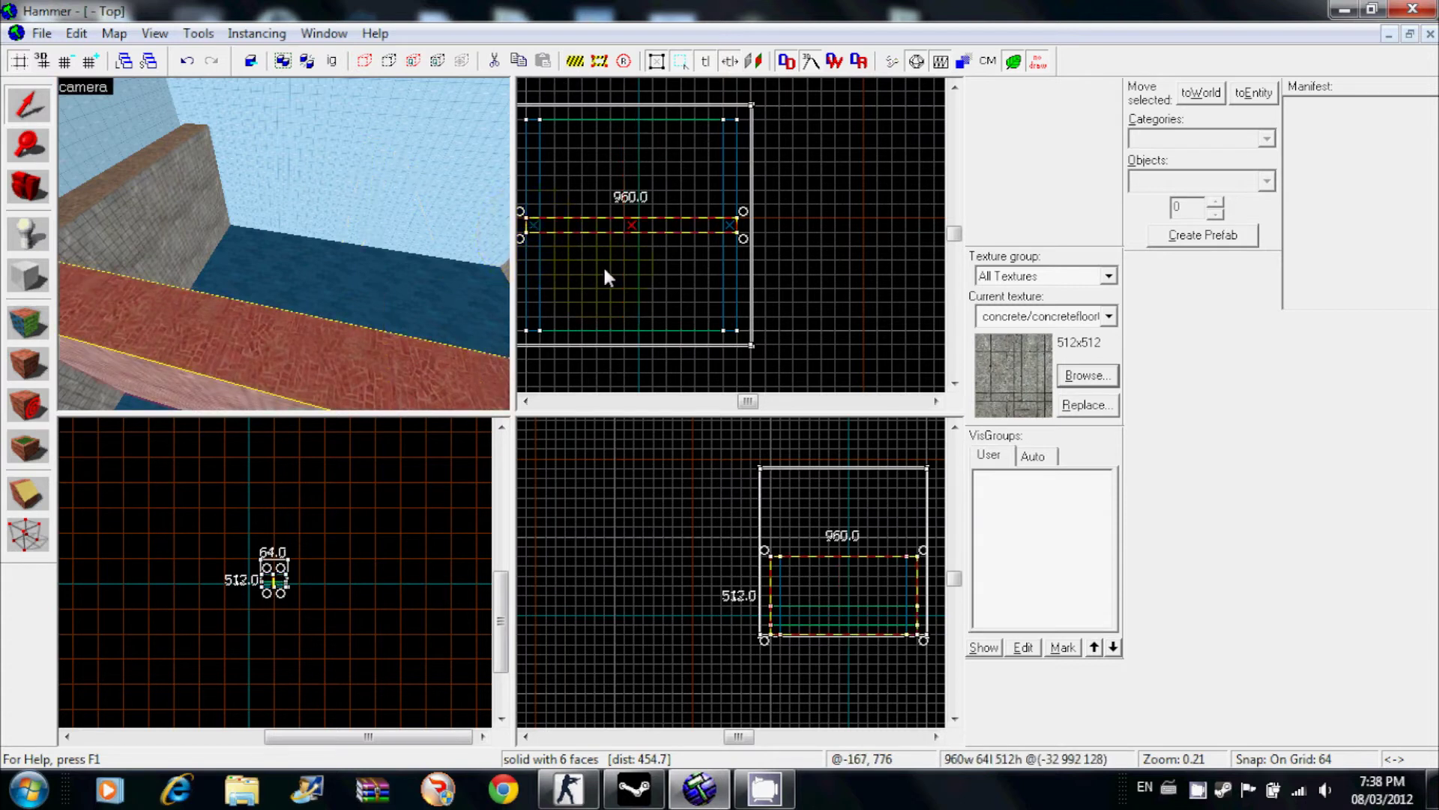
{"action": "left_click", "coordinate": [607, 283]}
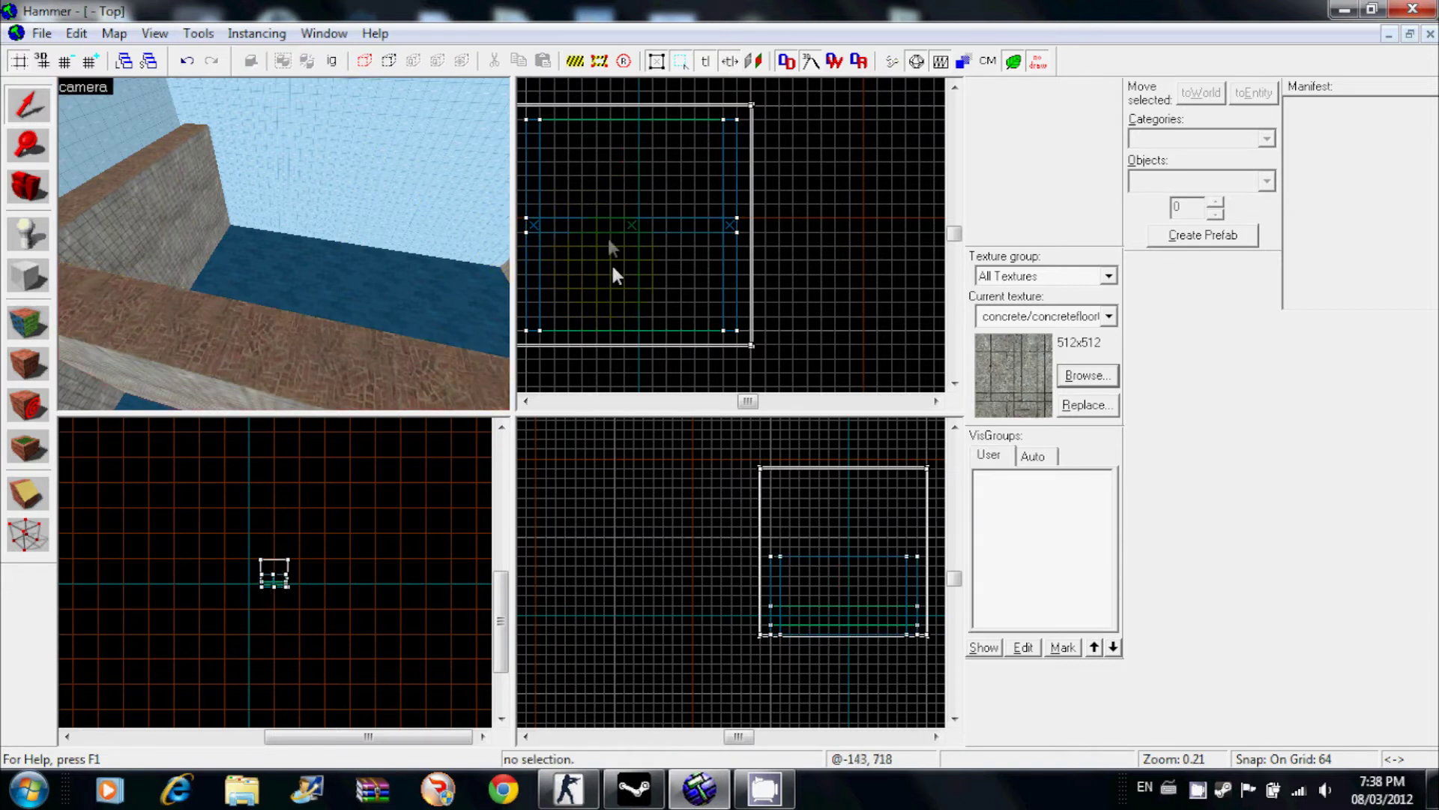
Step: Move the rotated wall to the north edge of the floor so it closes the gap between the two side walls
{"action": "left_click", "coordinate": [354, 339]}
{"action": "left_click_drag", "start_coordinate": [640, 227], "coordinate": [643, 196]}
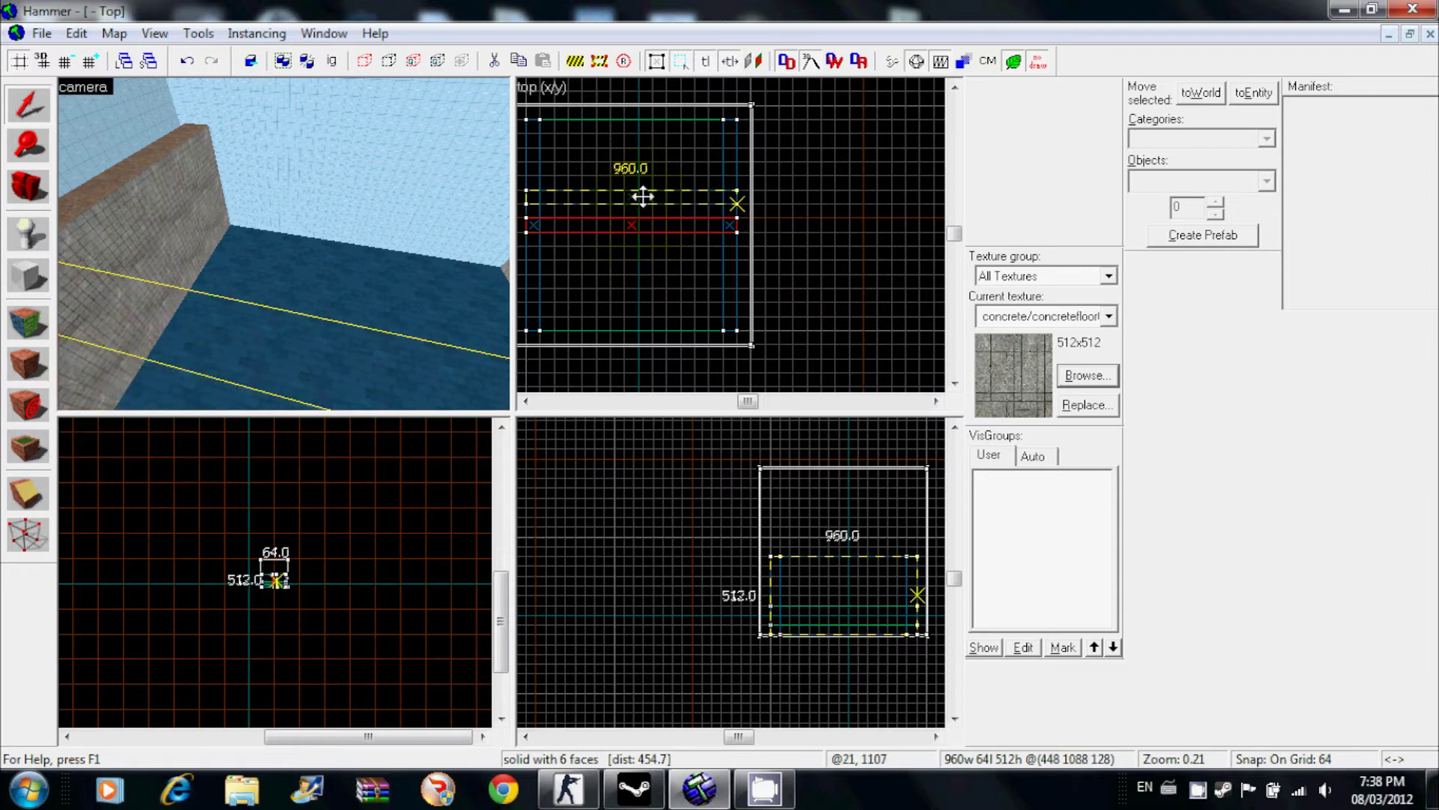
{"action": "left_click_drag", "start_coordinate": [643, 130], "coordinate": [643, 130]}
{"action": "left_click", "coordinate": [645, 178]}
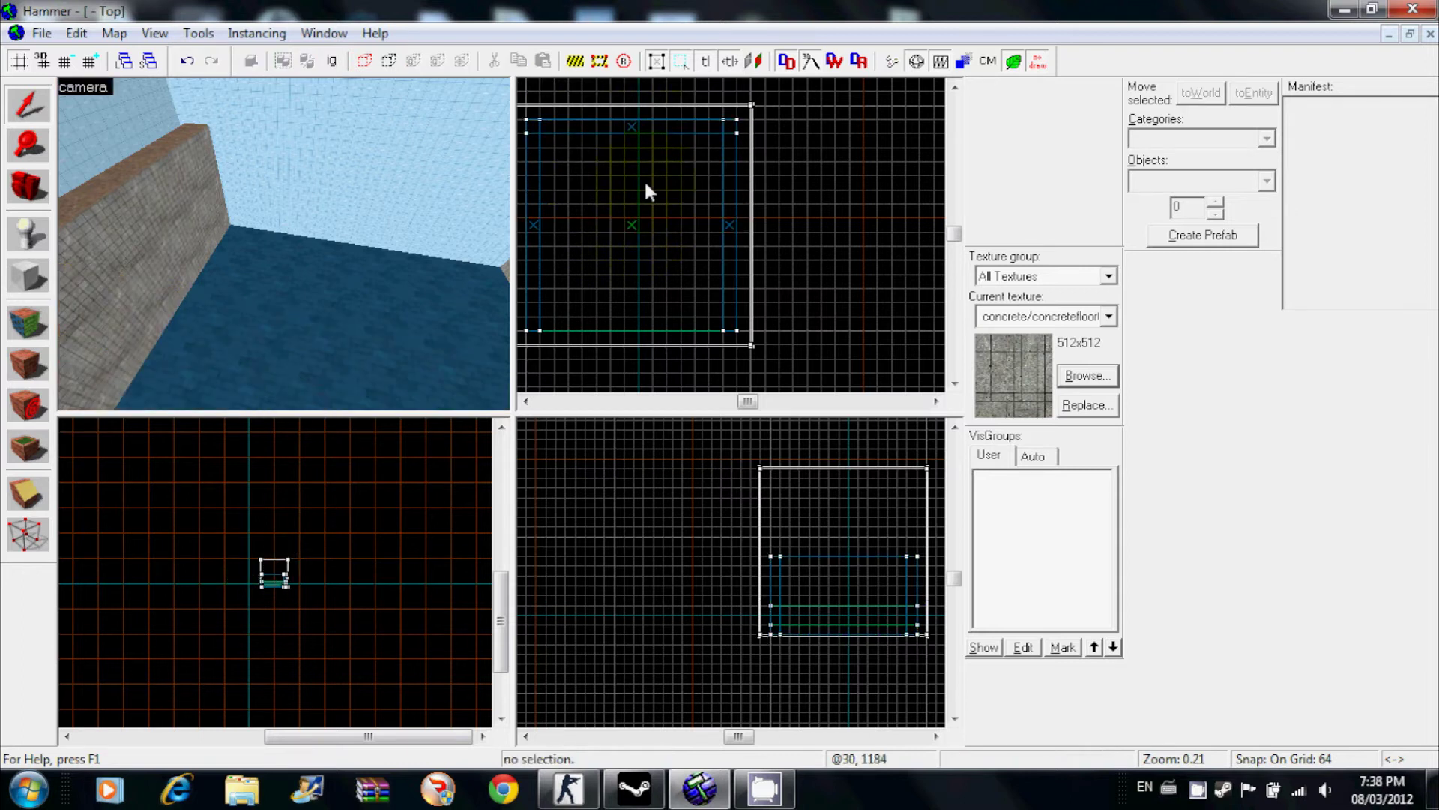
{"action": "scroll", "coordinate": [690, 218], "scroll_direction": "down", "scroll_amount": 5}
Step: Face the north wall, apply concrete/concretefloor001a to its inner face, and finish face editing
{"action": "left_click", "coordinate": [30, 187]}
{"action": "left_click_drag", "start_coordinate": [284, 244], "coordinate": [225, 247]}
{"action": "left_click", "coordinate": [27, 322]}
{"action": "right_click", "coordinate": [322, 271]}
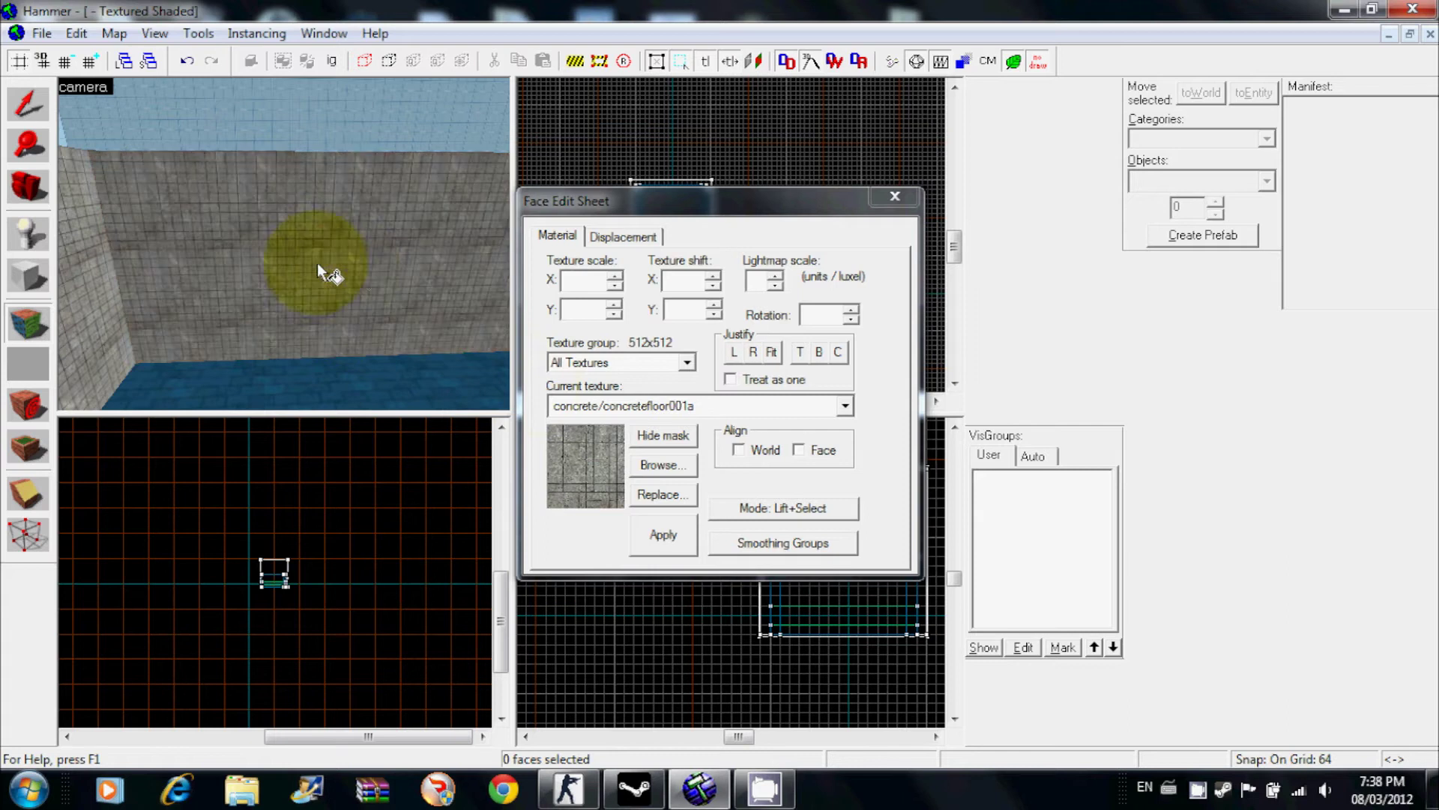
{"action": "left_click", "coordinate": [894, 197]}
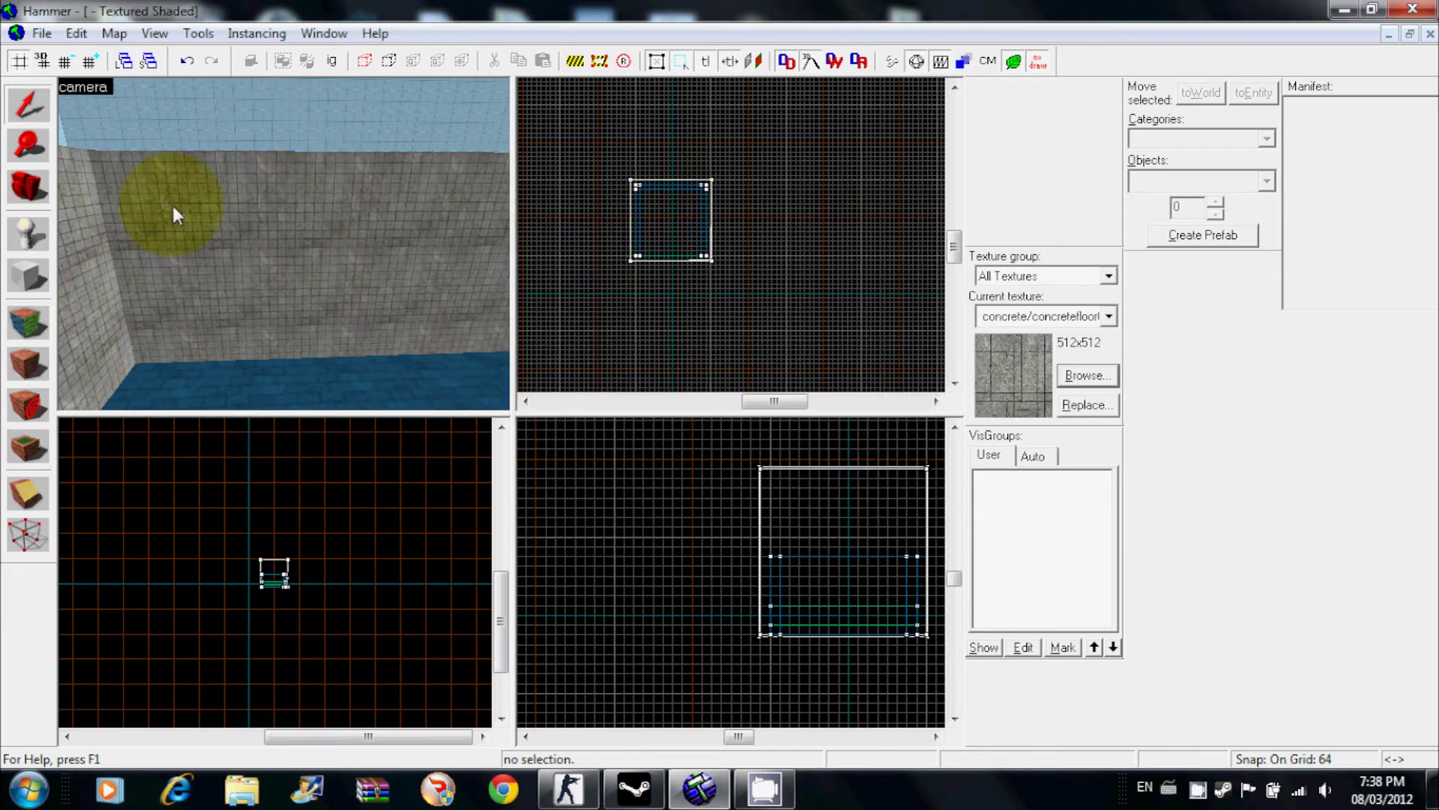
Step: Select the north wall, place a copy of it along the south edge of the floor, and clear the selection
{"action": "left_click", "coordinate": [27, 116]}
{"action": "left_click", "coordinate": [178, 165]}
{"action": "scroll", "coordinate": [666, 196], "scroll_direction": "up", "scroll_amount": 2}
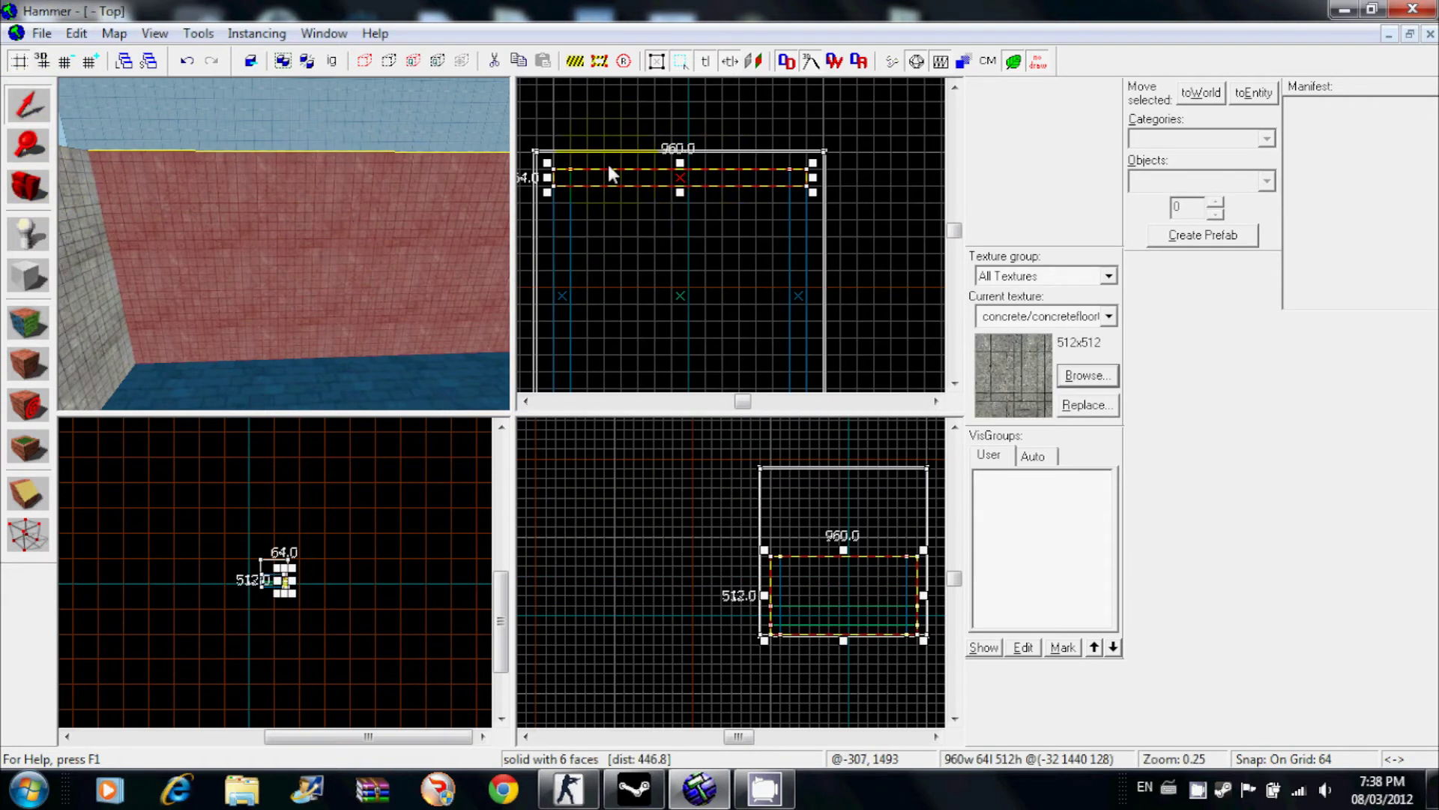
{"action": "left_click_drag", "start_coordinate": [659, 195], "coordinate": [656, 362]}
{"action": "scroll", "coordinate": [655, 446], "scroll_direction": "down", "scroll_amount": 3}
{"action": "scroll", "coordinate": [654, 366], "scroll_direction": "up", "scroll_amount": 3}
{"action": "scroll", "coordinate": [657, 299], "scroll_direction": "down", "scroll_amount": 4}
{"action": "scroll", "coordinate": [657, 343], "scroll_direction": "up", "scroll_amount": 4}
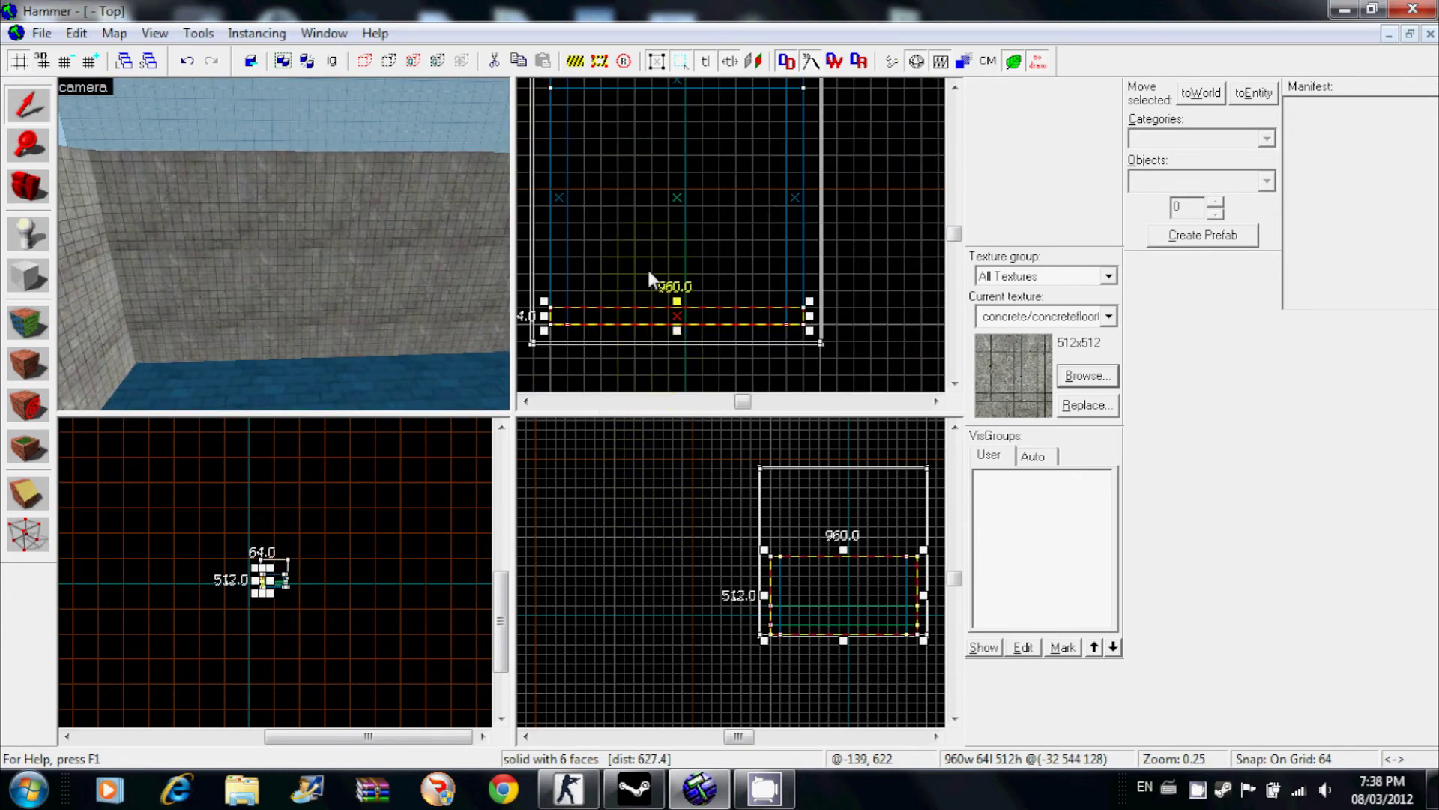
{"action": "key", "text": "Escape"}
Step: Place an info_player_terrorist entity on the floor inside the walled area
{"action": "left_click", "coordinate": [28, 200]}
{"action": "mouse_move", "coordinate": [272, 243]}
{"action": "left_mouse_down"}
{"action": "mouse_move", "coordinate": [289, 245]}
{"action": "mouse_move", "coordinate": [284, 230]}
{"action": "mouse_move", "coordinate": [285, 244]}
{"action": "left_mouse_up"}
{"action": "left_click", "coordinate": [30, 245]}
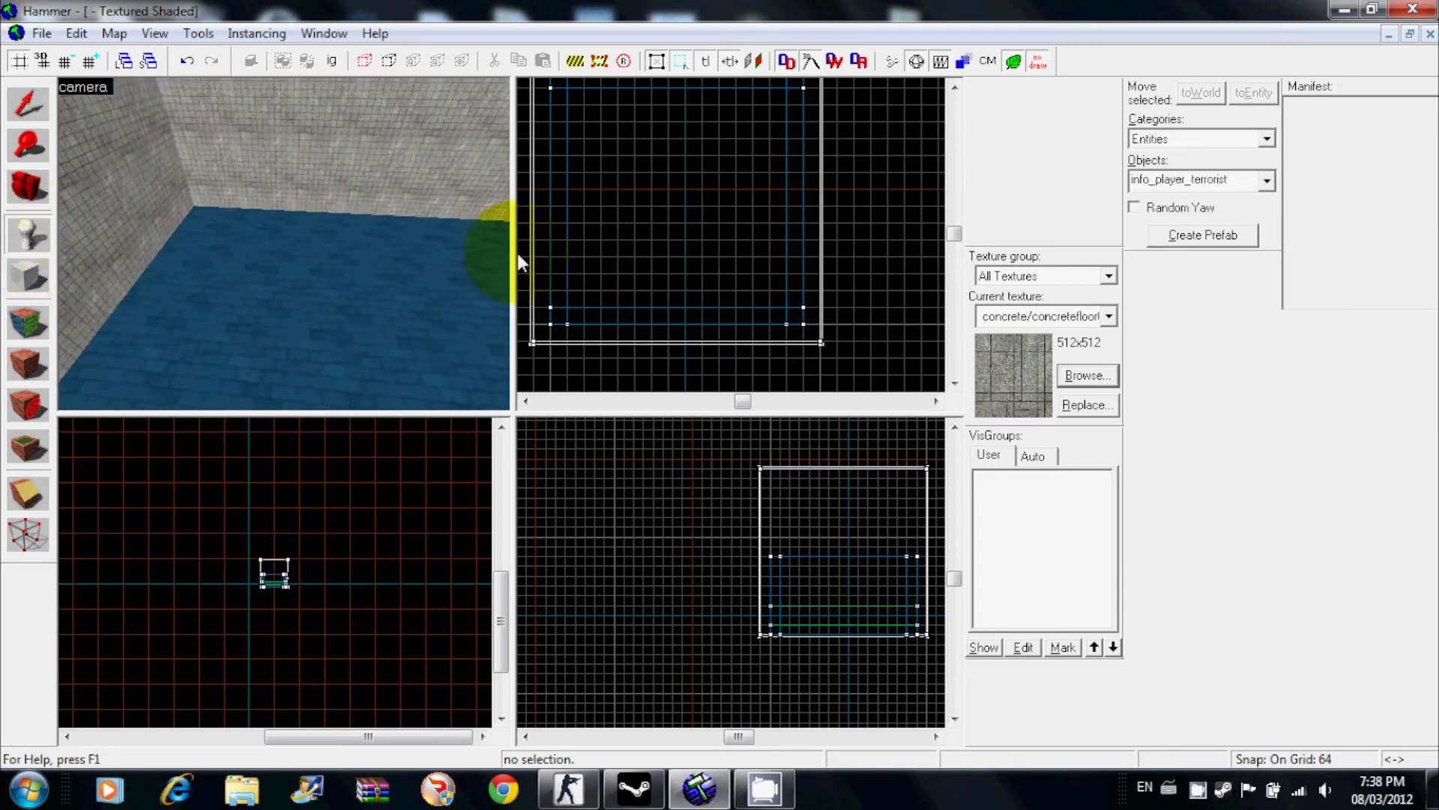
{"action": "left_click", "coordinate": [30, 235]}
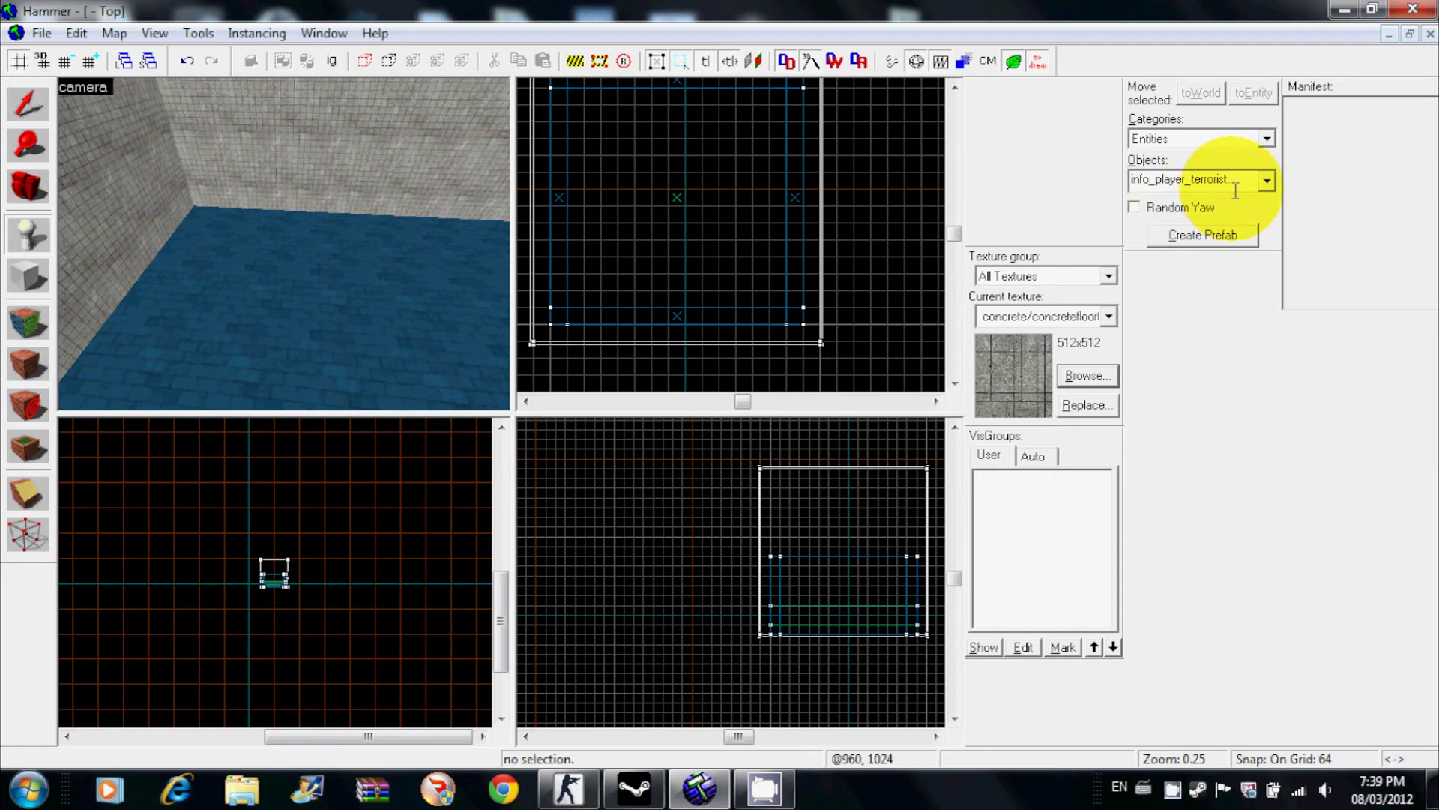
{"action": "key", "text": "d"}
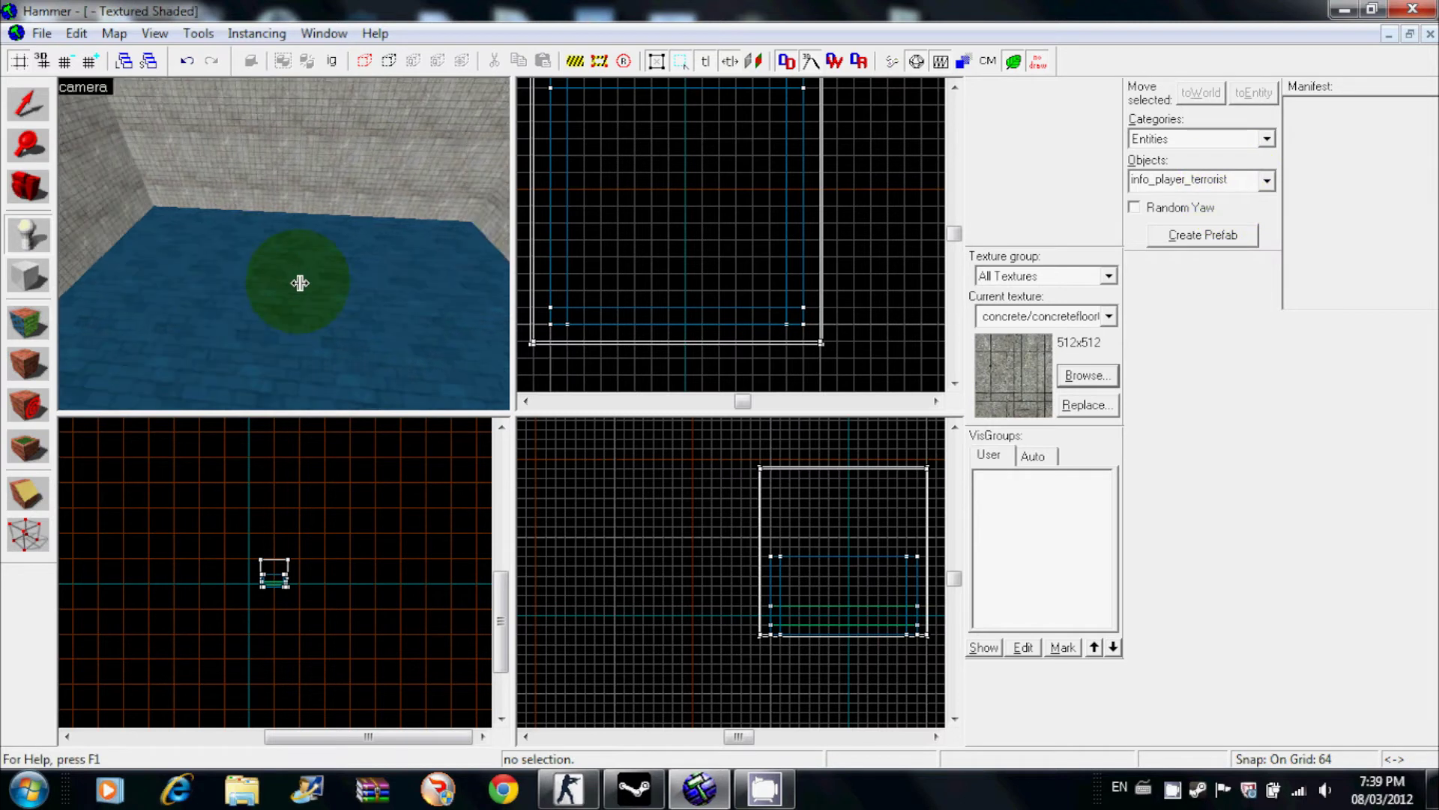
{"action": "key", "text": "d"}
{"action": "key", "text": "a"}
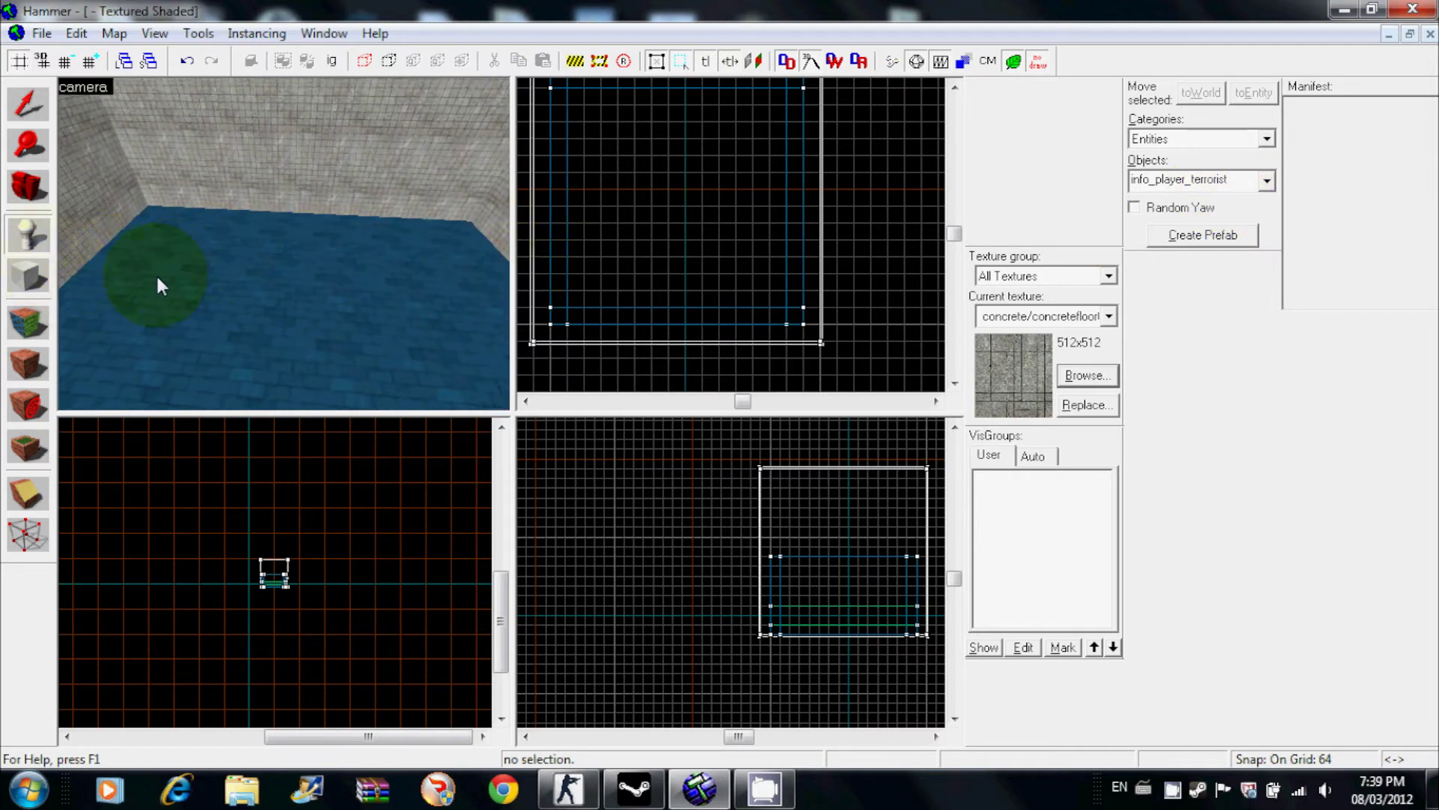
{"action": "left_click", "coordinate": [224, 276]}
Step: Select the terrorist spawn and rotate it about a quarter turn so it faces the north wall
{"action": "key", "text": "w"}
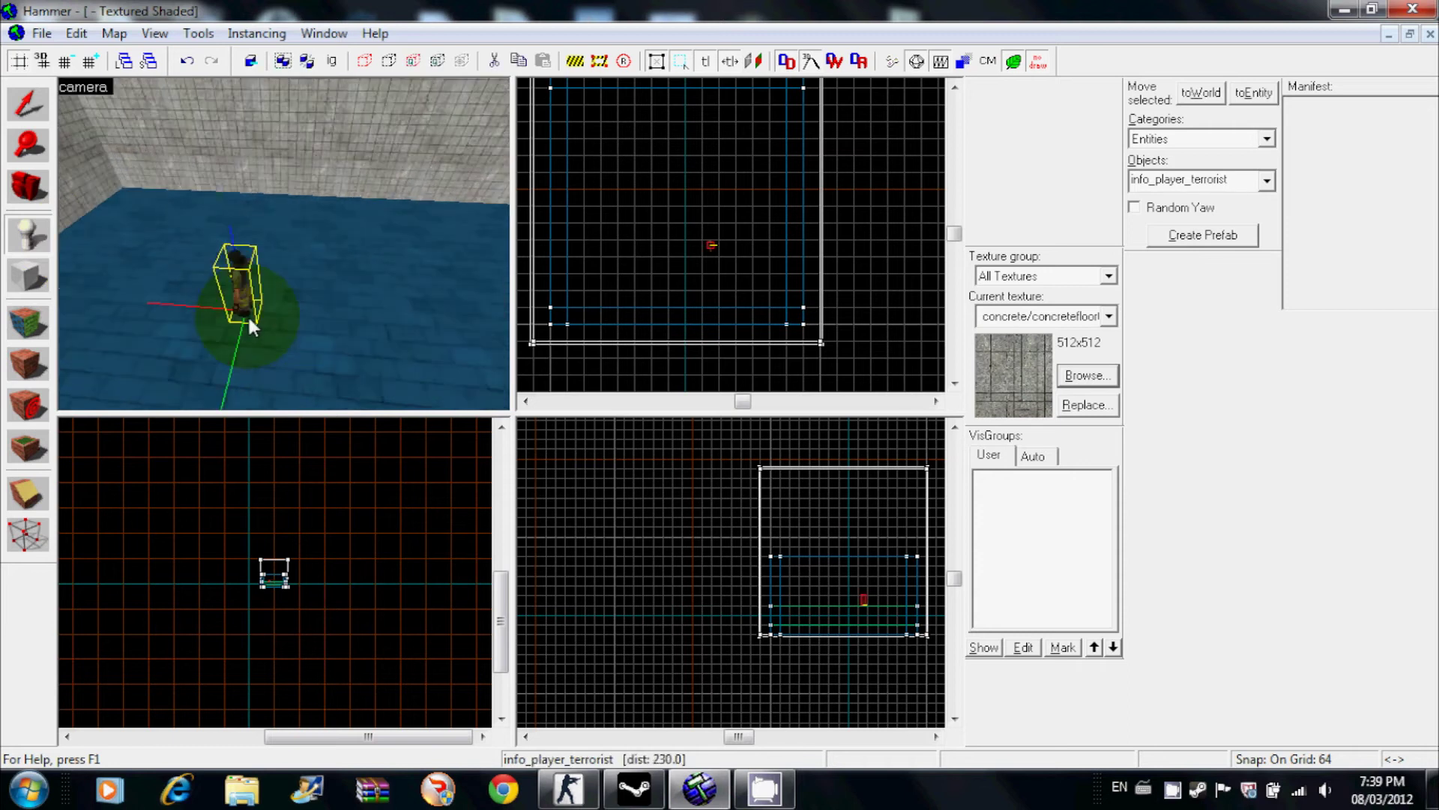
{"action": "key", "text": "a"}
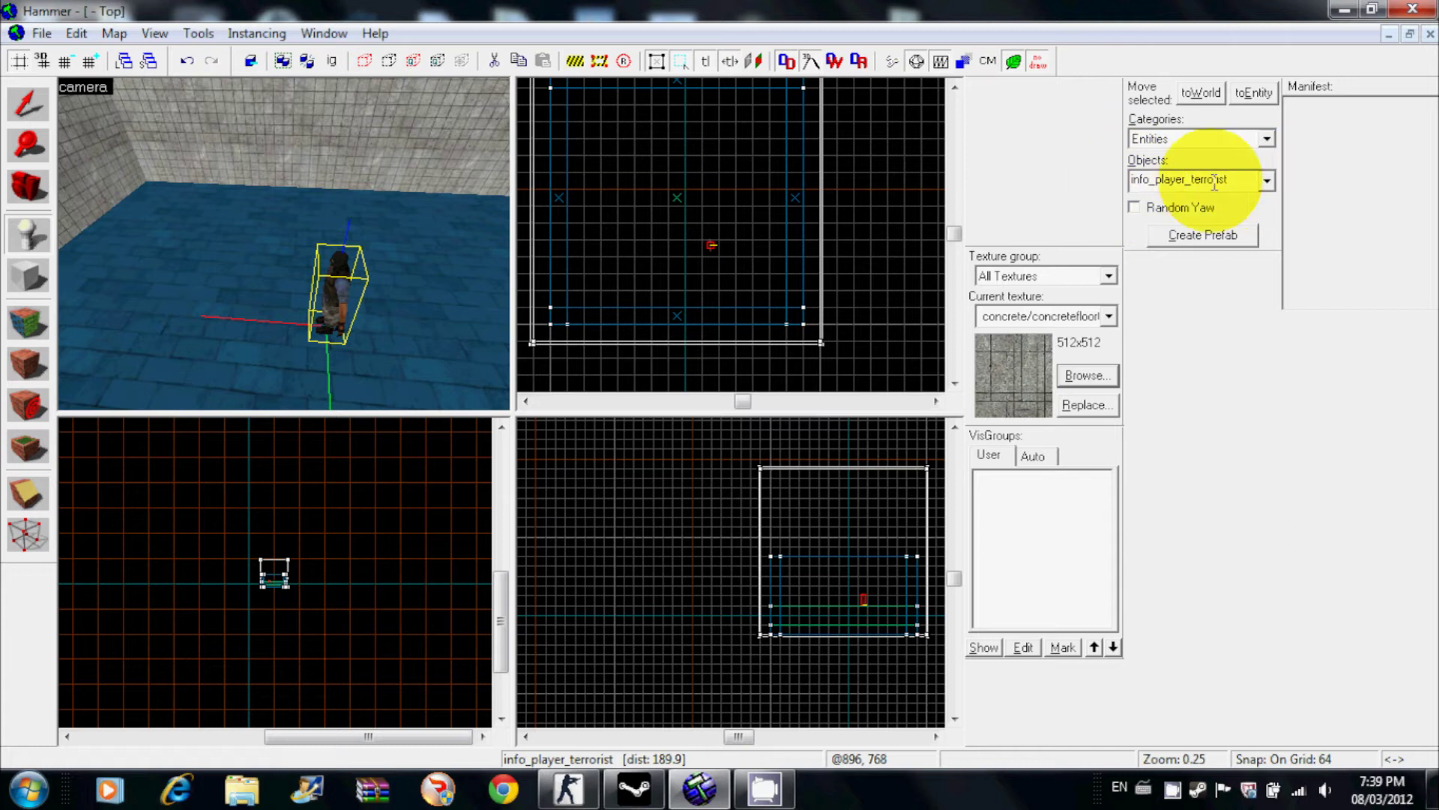
{"action": "key", "text": "w"}
{"action": "key", "text": "s"}
{"action": "key", "text": "d"}
{"action": "key", "text": "w"}
{"action": "key", "text": "a"}
{"action": "key", "text": "a"}
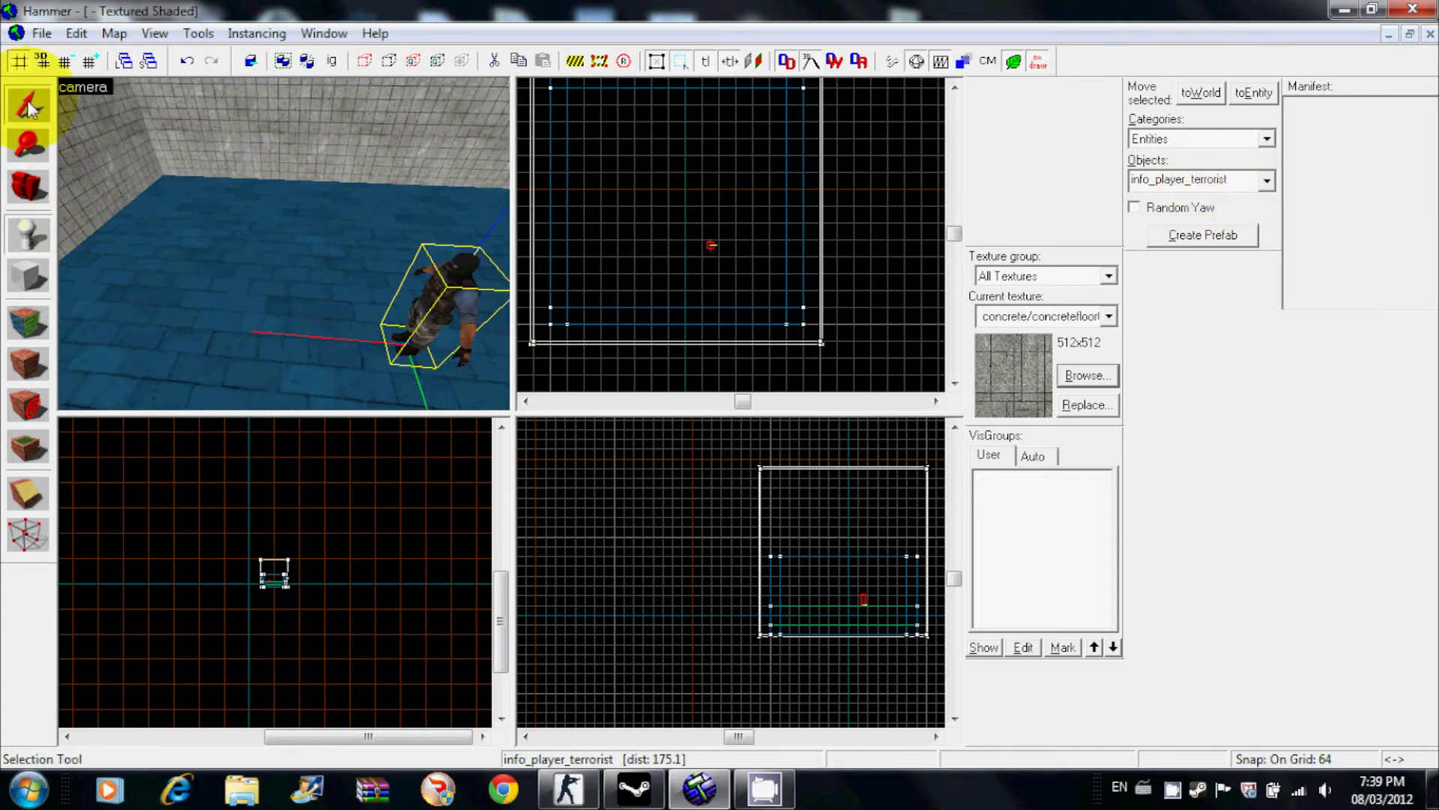
{"action": "left_click", "coordinate": [27, 104]}
{"action": "scroll", "coordinate": [744, 299], "scroll_direction": "up", "scroll_amount": 3}
{"action": "scroll", "coordinate": [677, 206], "scroll_direction": "up", "scroll_amount": 3}
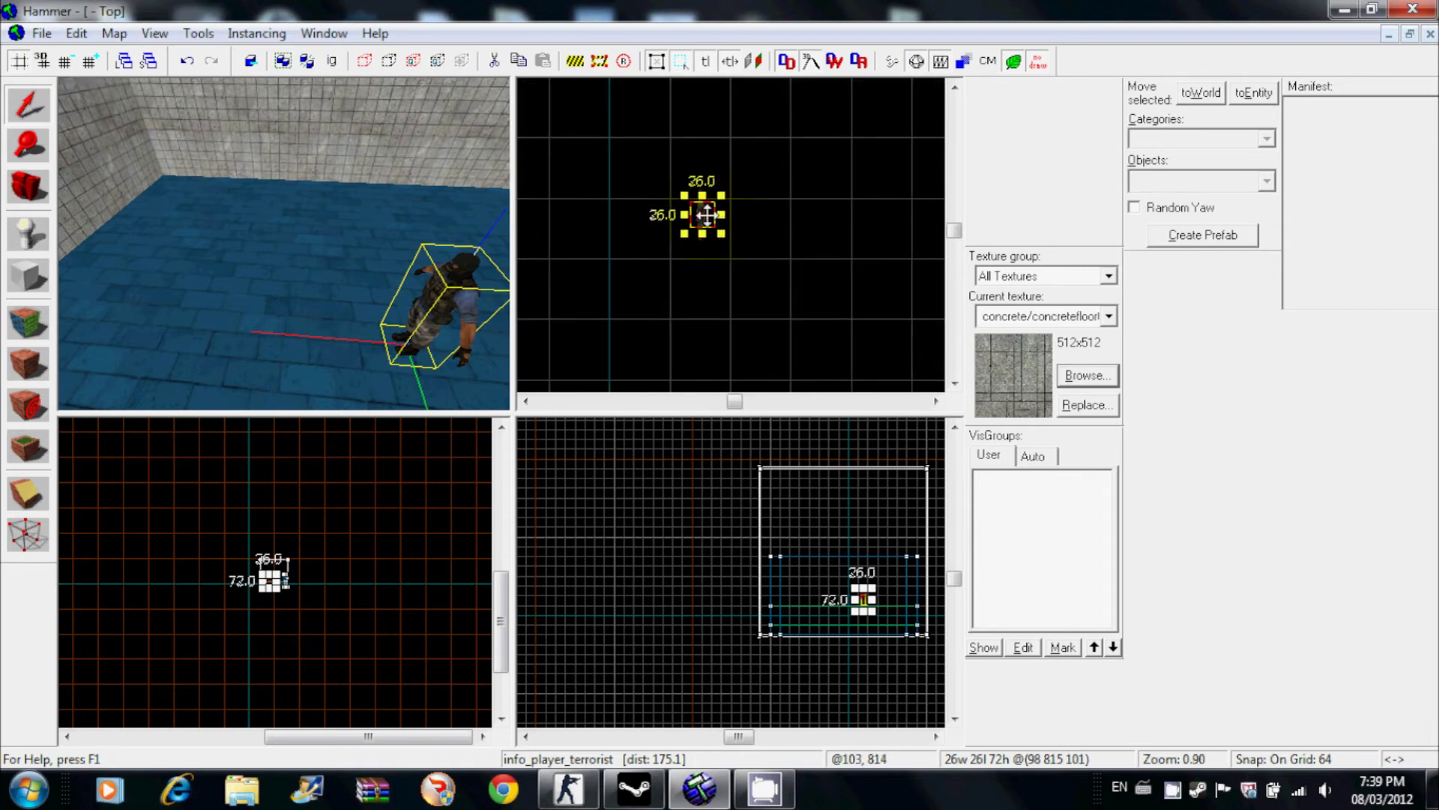
{"action": "left_click", "coordinate": [705, 216]}
{"action": "mouse_move", "coordinate": [718, 229]}
{"action": "left_mouse_down"}
{"action": "mouse_move", "coordinate": [659, 225]}
{"action": "mouse_move", "coordinate": [797, 203]}
{"action": "mouse_move", "coordinate": [778, 233]}
{"action": "mouse_move", "coordinate": [731, 251]}
{"action": "left_mouse_up"}
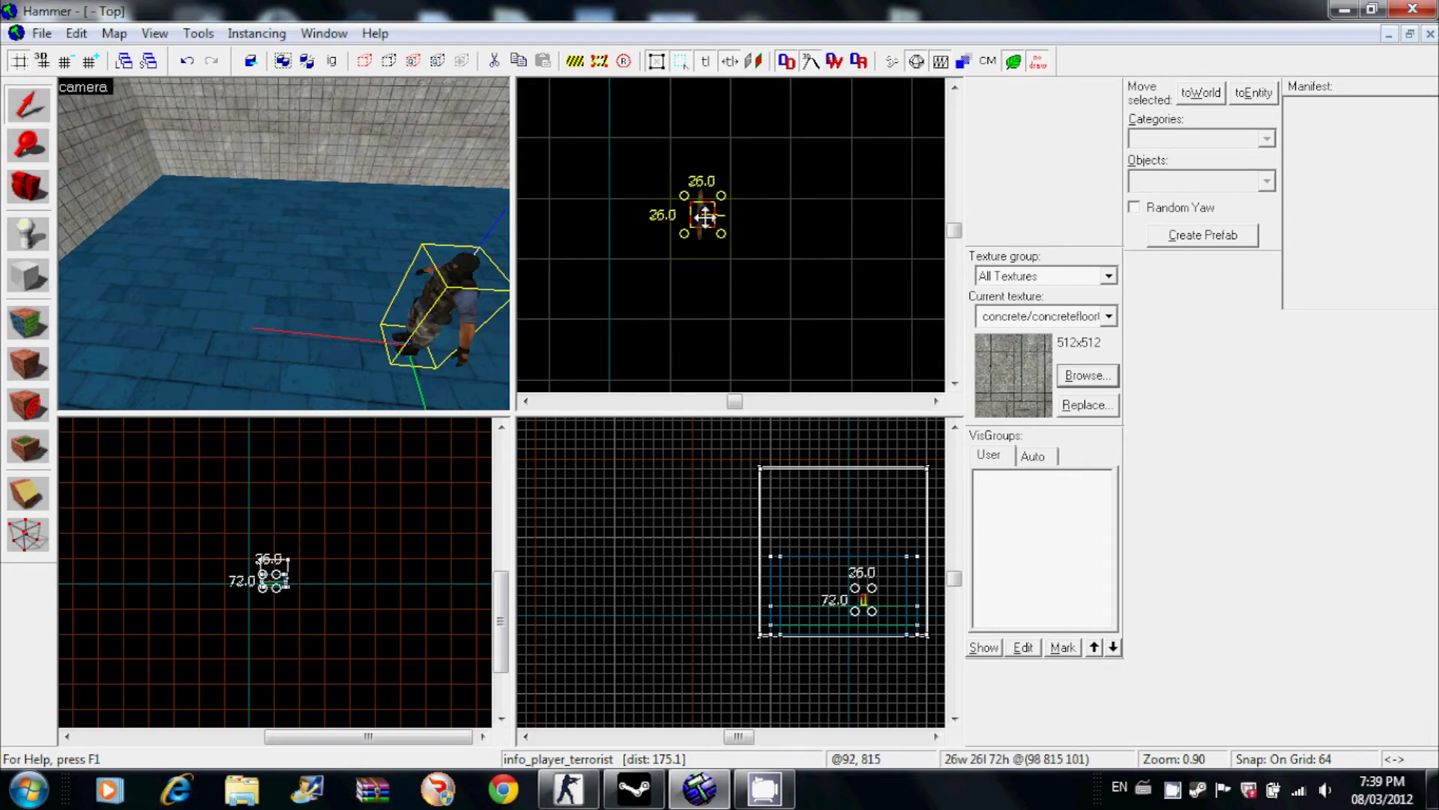
{"action": "left_click", "coordinate": [746, 229]}
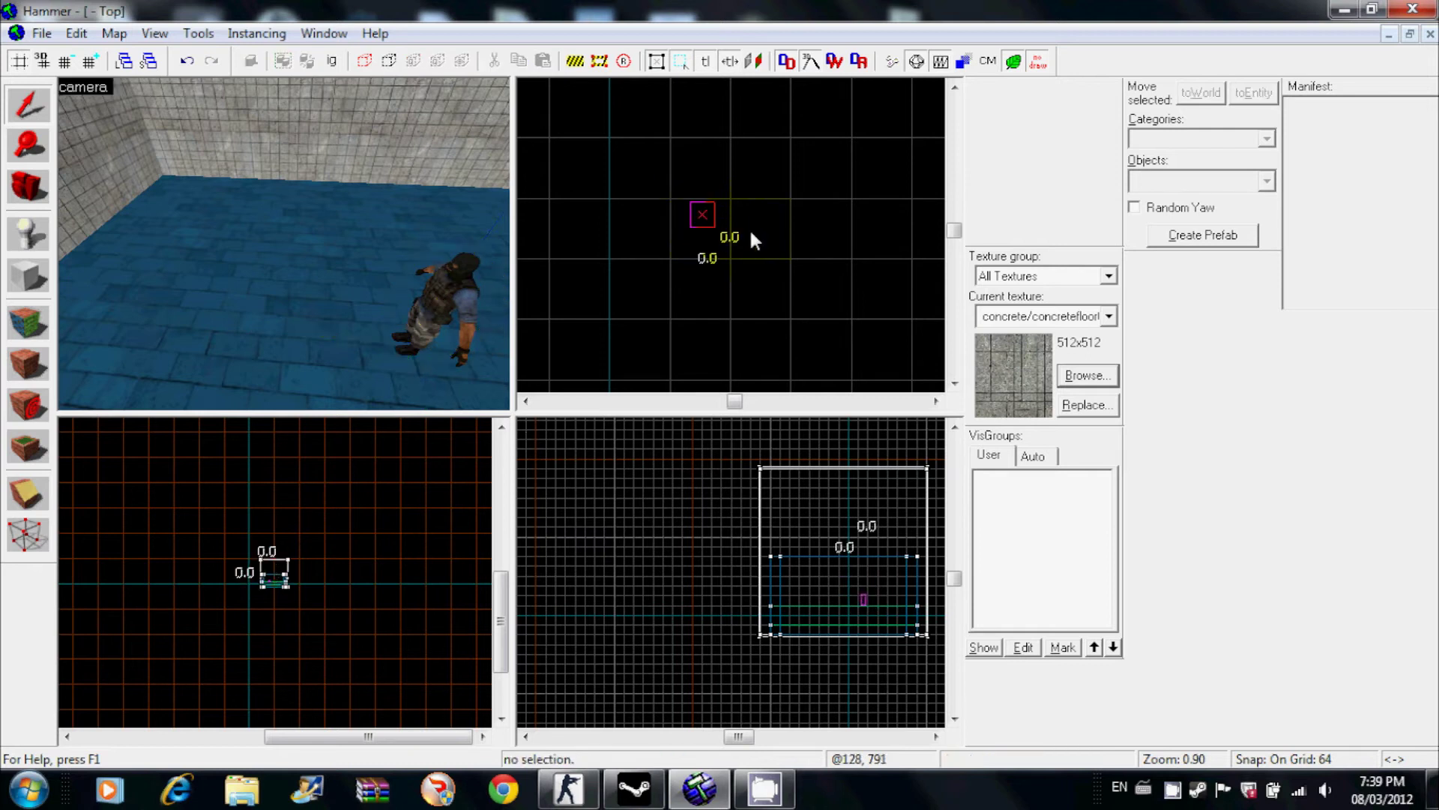
{"action": "left_click", "coordinate": [703, 211]}
{"action": "left_click", "coordinate": [706, 218]}
{"action": "left_click_drag", "start_coordinate": [717, 233], "coordinate": [759, 150]}
Step: Place a copy of the terrorist spawn beside it, and duplicate the pair as a second row just south of them
{"action": "left_click_drag", "start_coordinate": [712, 249], "coordinate": [659, 114]}
{"action": "scroll", "coordinate": [724, 105], "scroll_direction": "up", "scroll_amount": 1}
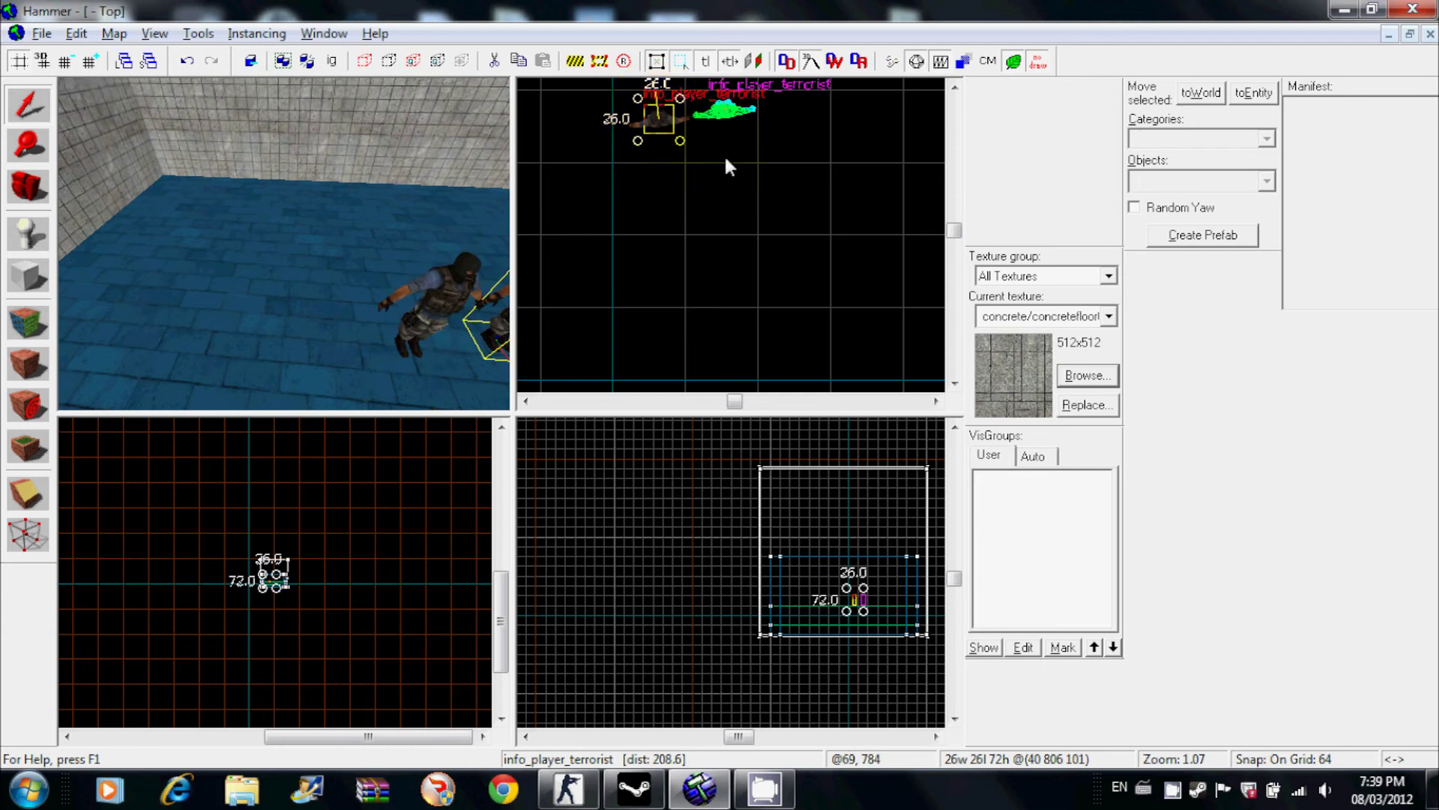
{"action": "left_click", "coordinate": [724, 109], "text": "ctrl"}
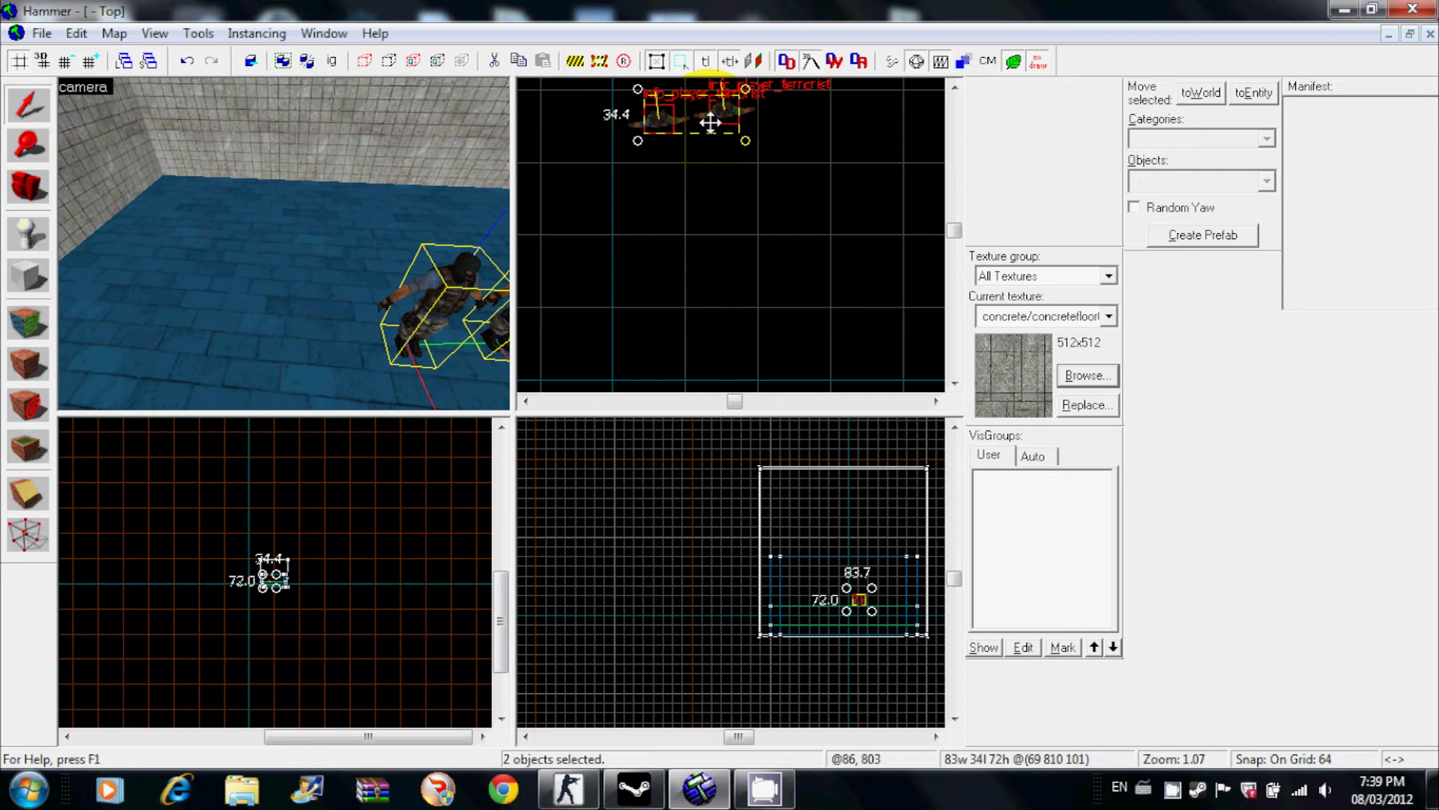
{"action": "left_click_drag", "start_coordinate": [710, 122], "coordinate": [716, 177], "text": "shift"}
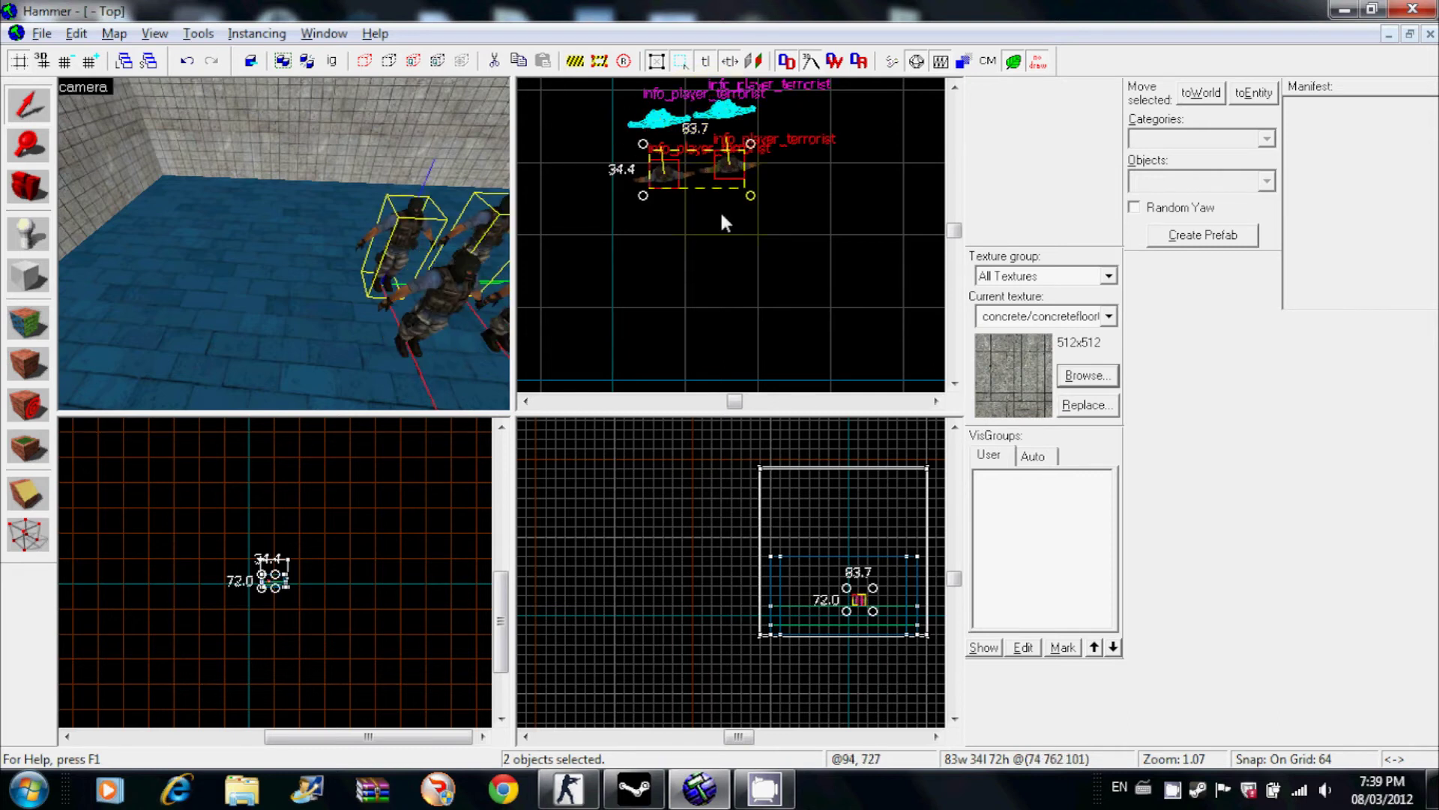
Step: Select all four terrorist spawns, place a copy of the group directly east of them, and clear the selection
{"action": "left_click", "coordinate": [658, 116], "text": "ctrl"}
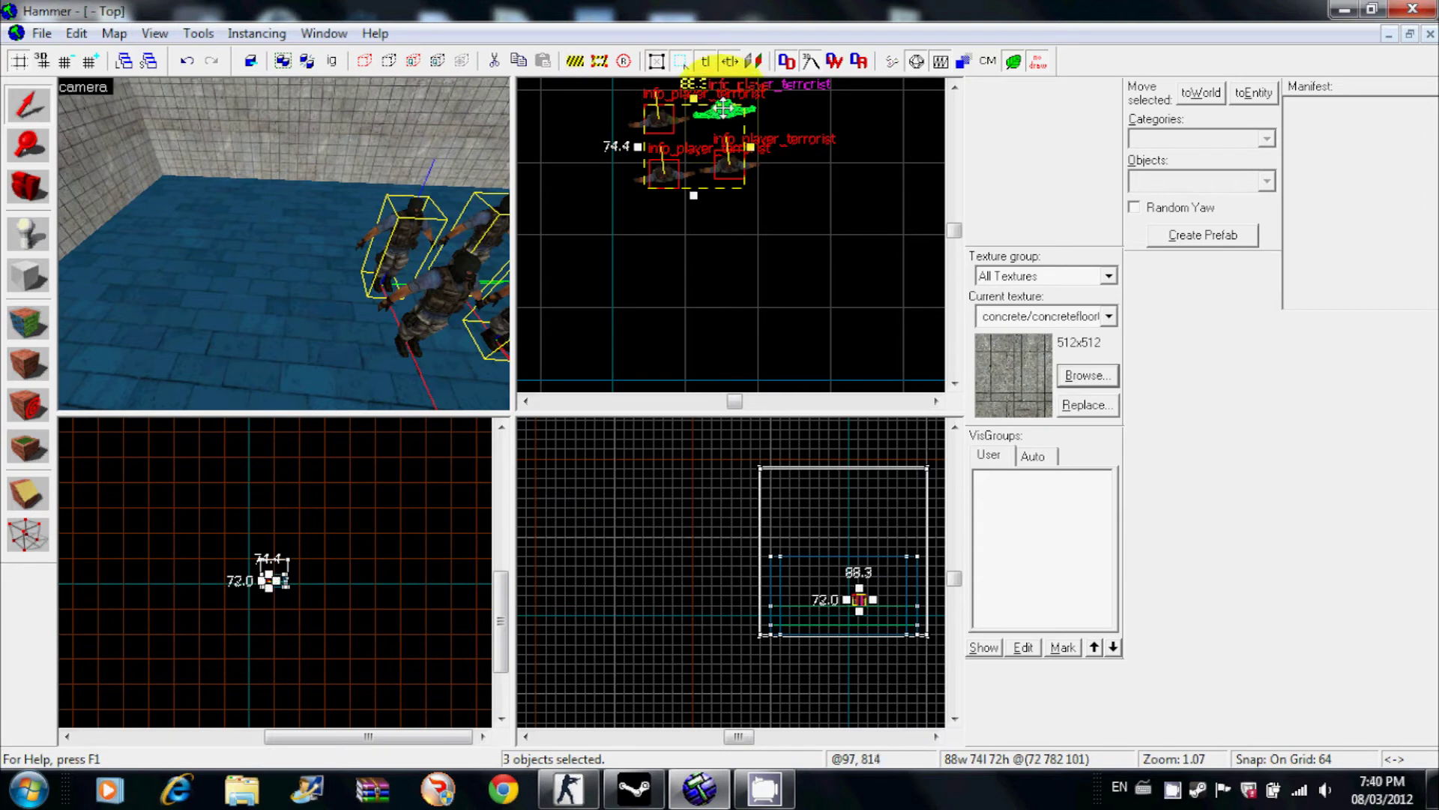
{"action": "left_click", "coordinate": [721, 120], "text": "ctrl"}
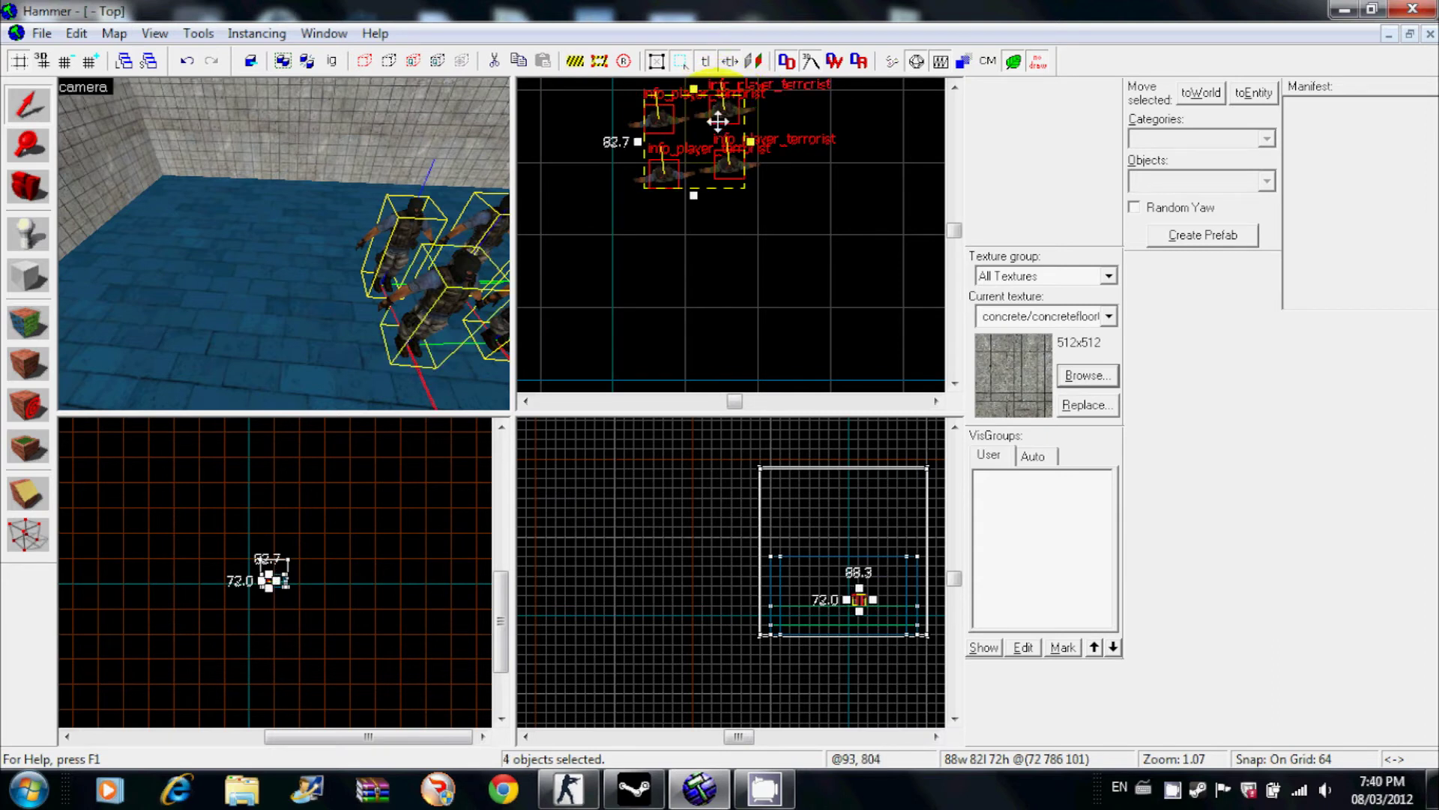
{"action": "left_click_drag", "start_coordinate": [722, 124], "coordinate": [850, 102], "text": "shift"}
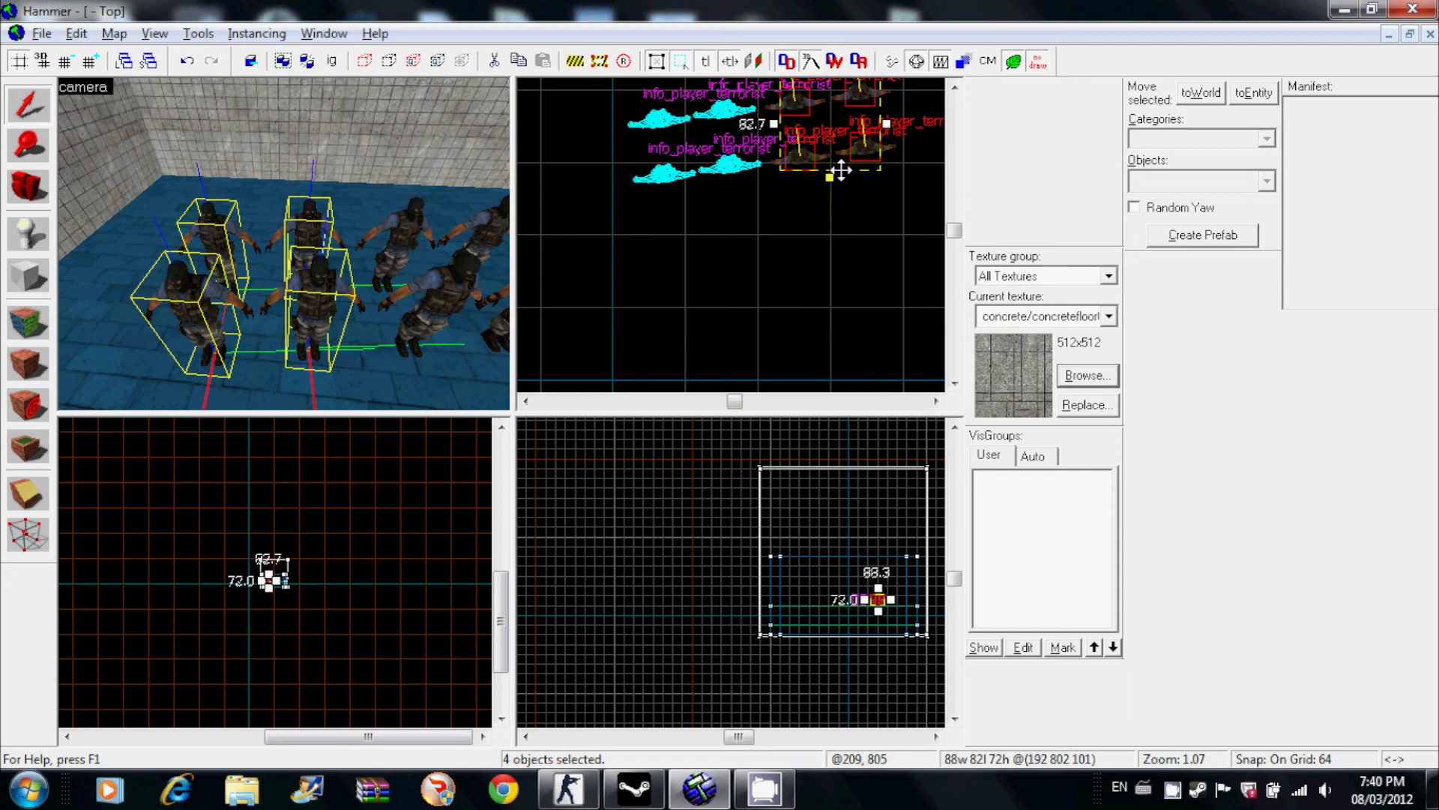
{"action": "left_click", "coordinate": [617, 250]}
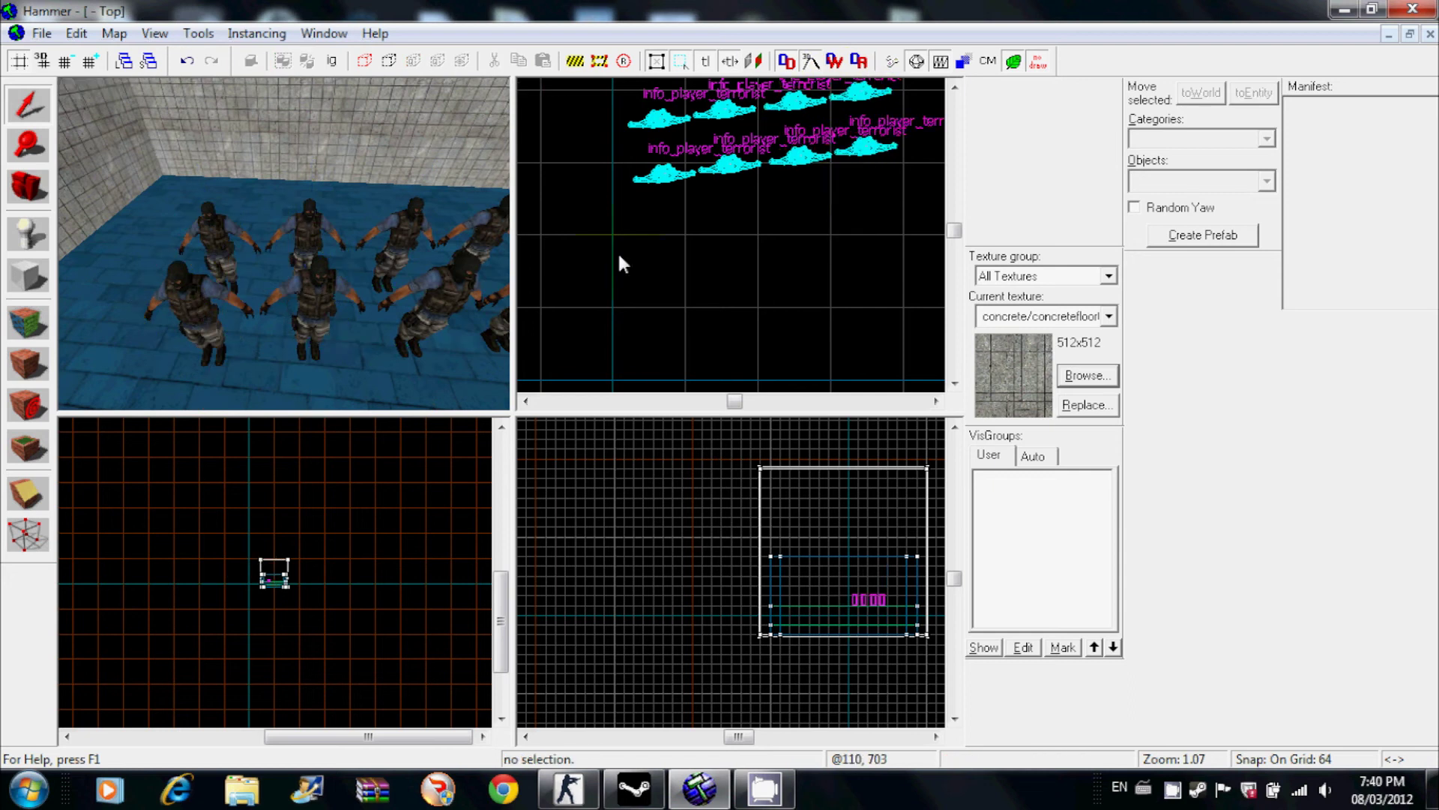
Step: Place an info_player_counterterrorist entity on the floor in the open area away from the terrorist spawns
{"action": "left_click", "coordinate": [22, 244]}
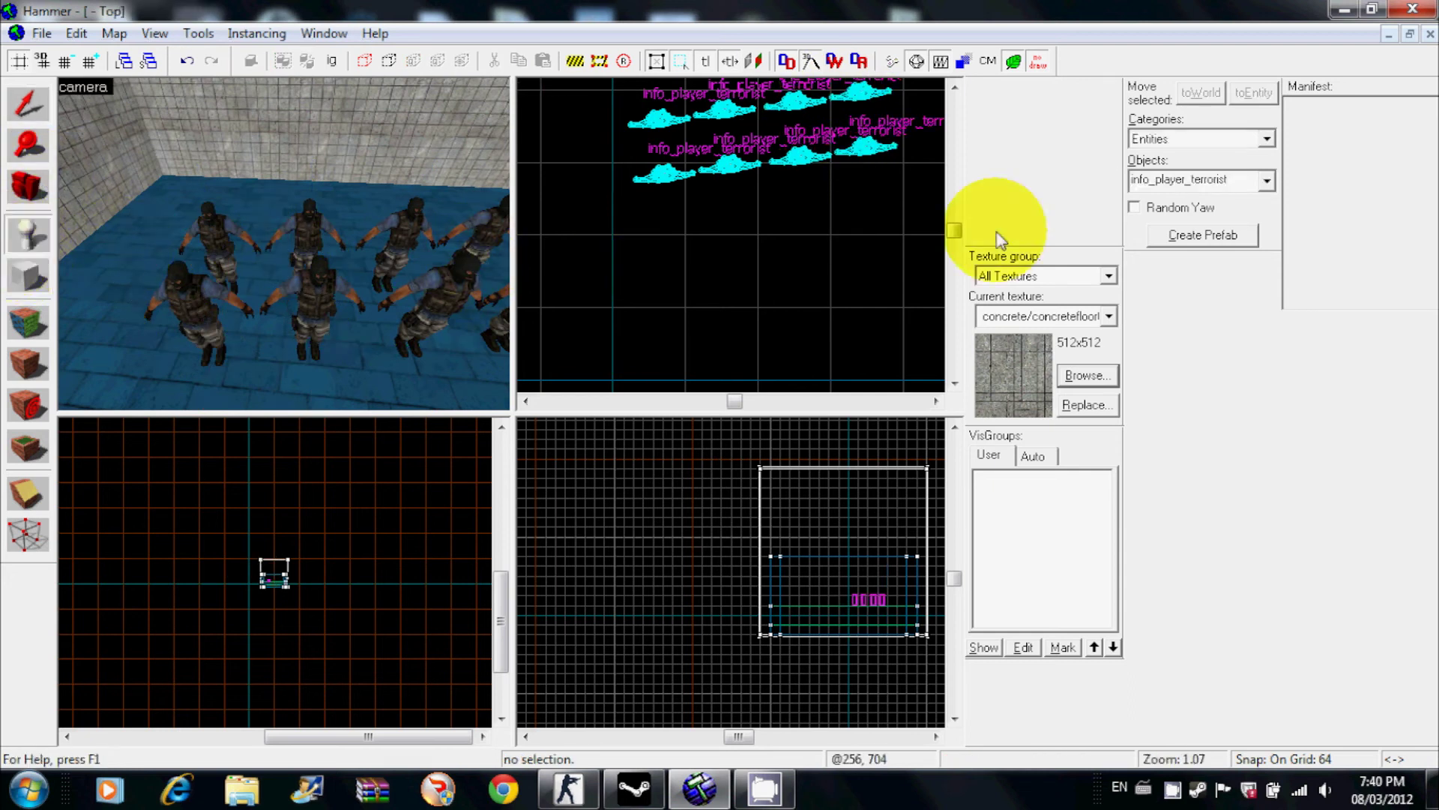
{"action": "left_click", "coordinate": [1243, 182]}
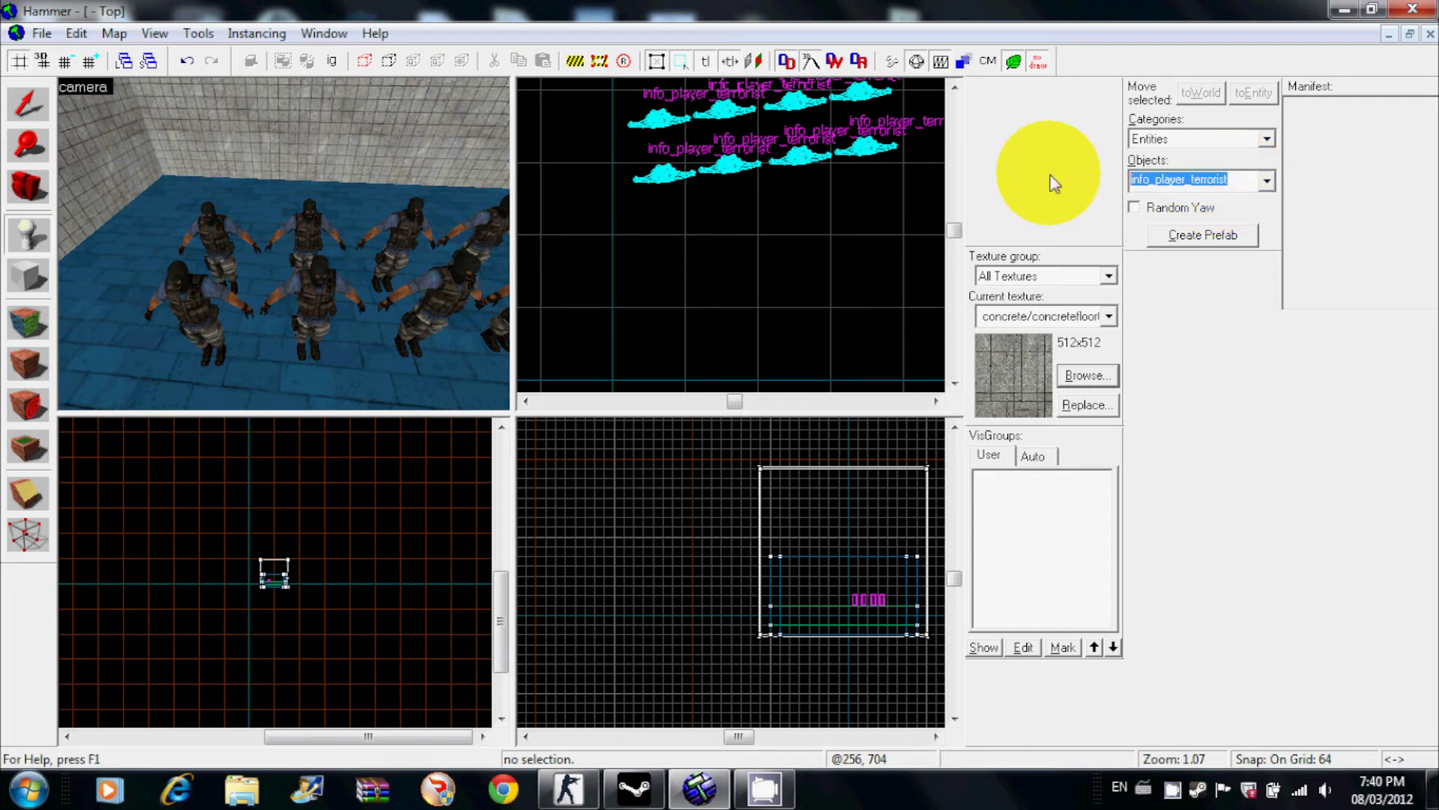
{"action": "type", "text": "info_pl"}
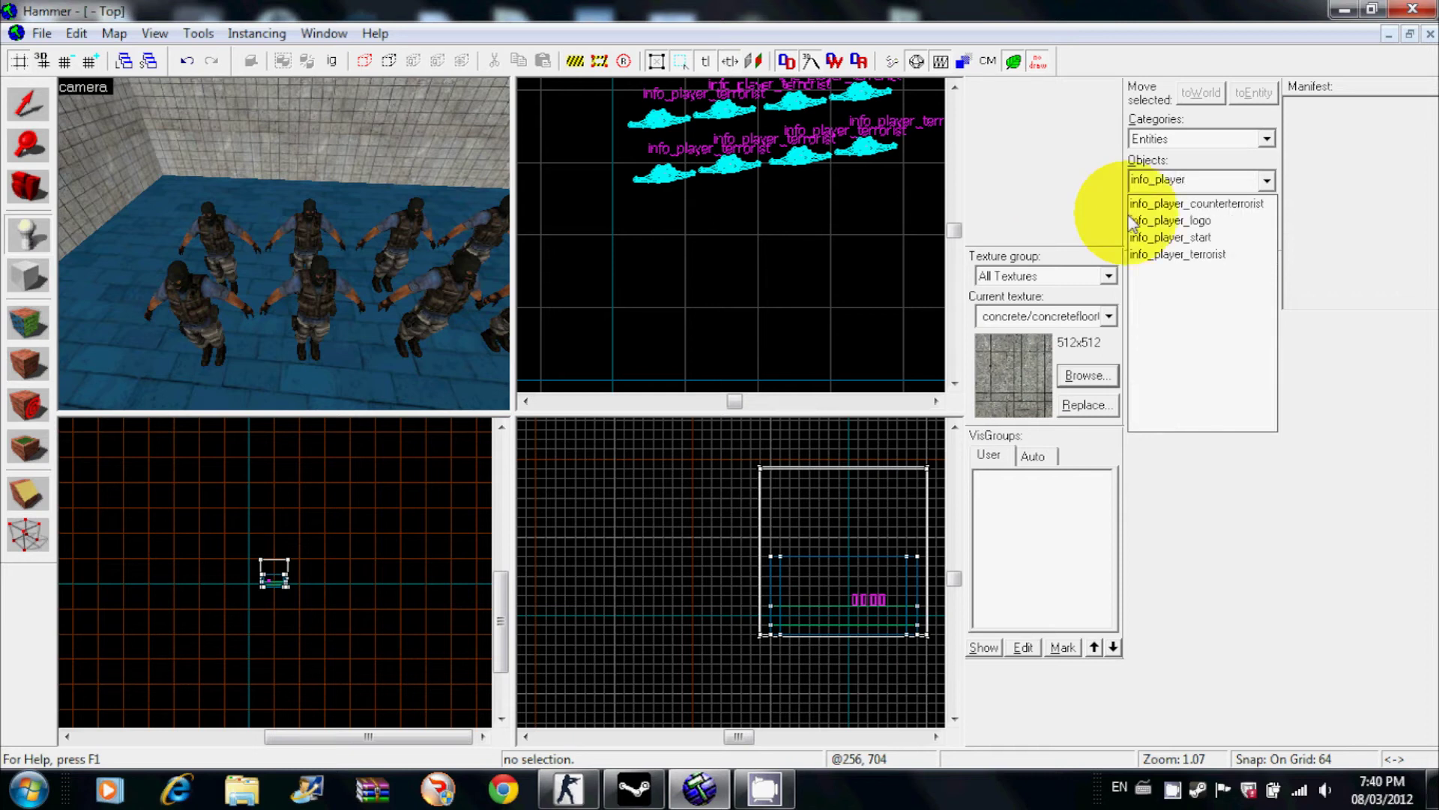
{"action": "left_click", "coordinate": [1220, 214]}
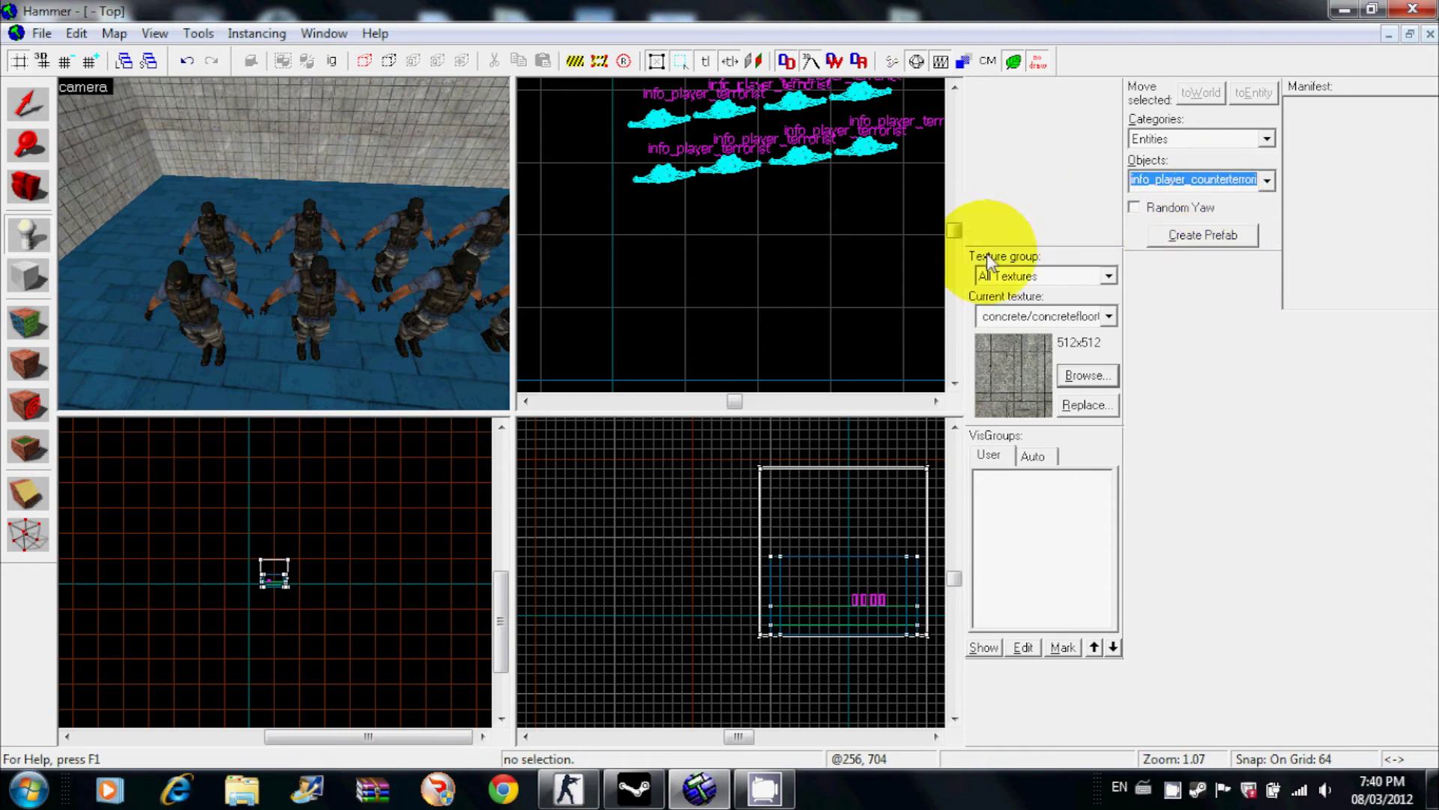
{"action": "scroll", "coordinate": [639, 303], "scroll_direction": "down", "scroll_amount": 2}
{"action": "scroll", "coordinate": [328, 322], "scroll_direction": "down", "scroll_amount": 3}
{"action": "left_click", "coordinate": [297, 361]}
{"action": "key", "text": "shift+s"}
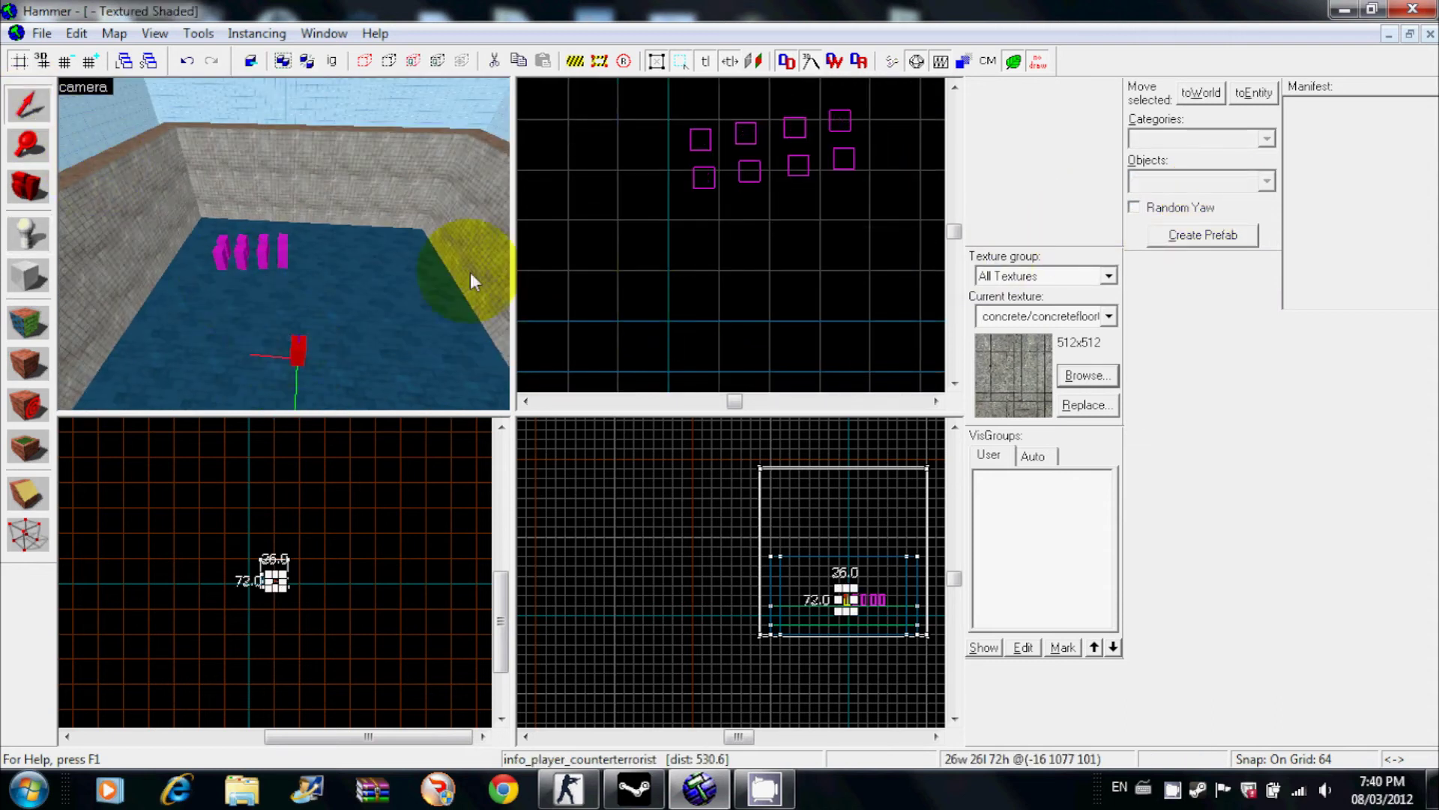
Step: Move the counter-terrorist spawn northwest of where it was placed and clear the selection
{"action": "scroll", "coordinate": [829, 547], "scroll_direction": "up", "scroll_amount": 3}
{"action": "scroll", "coordinate": [777, 255], "scroll_direction": "down", "scroll_amount": 4}
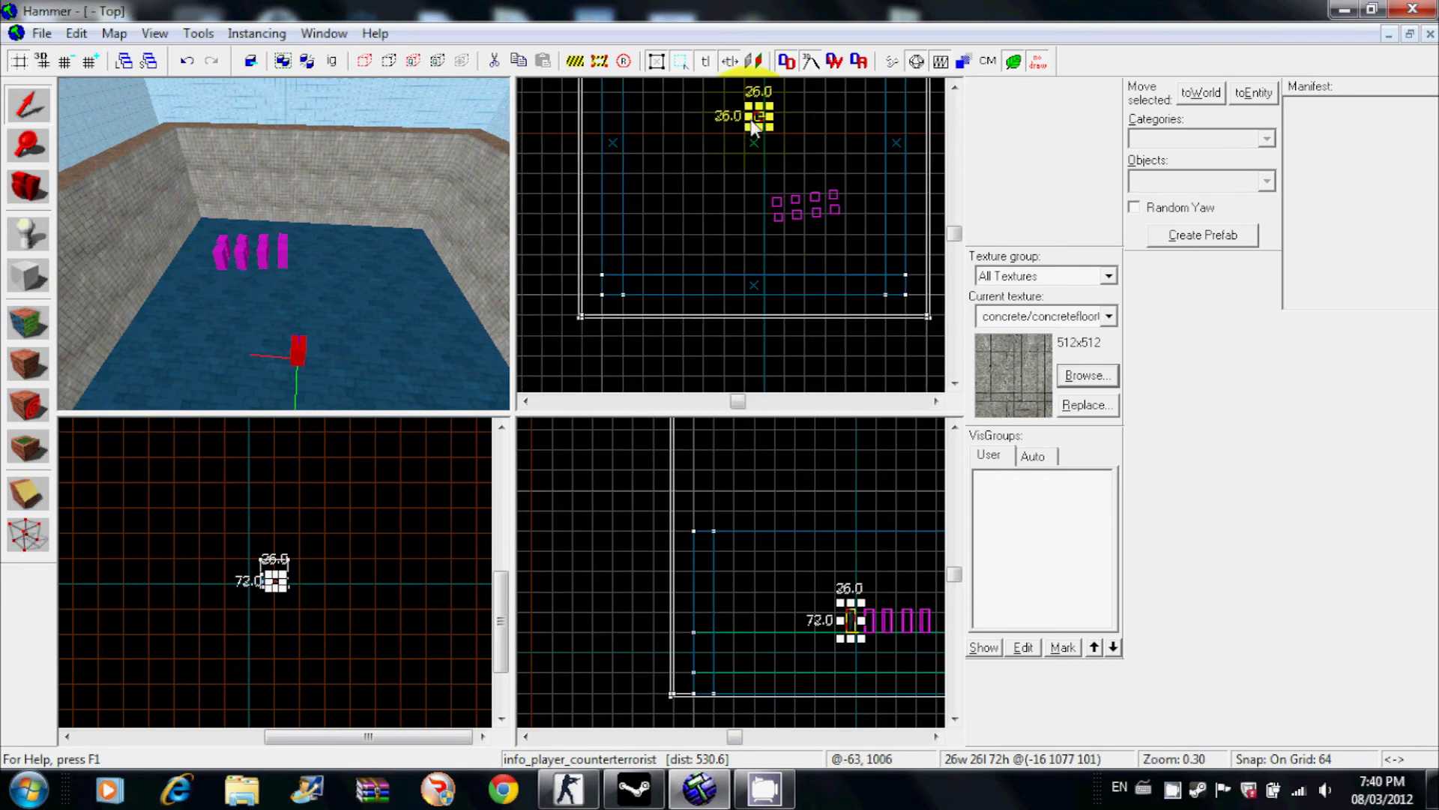
{"action": "scroll", "coordinate": [763, 283], "scroll_direction": "up", "scroll_amount": 4}
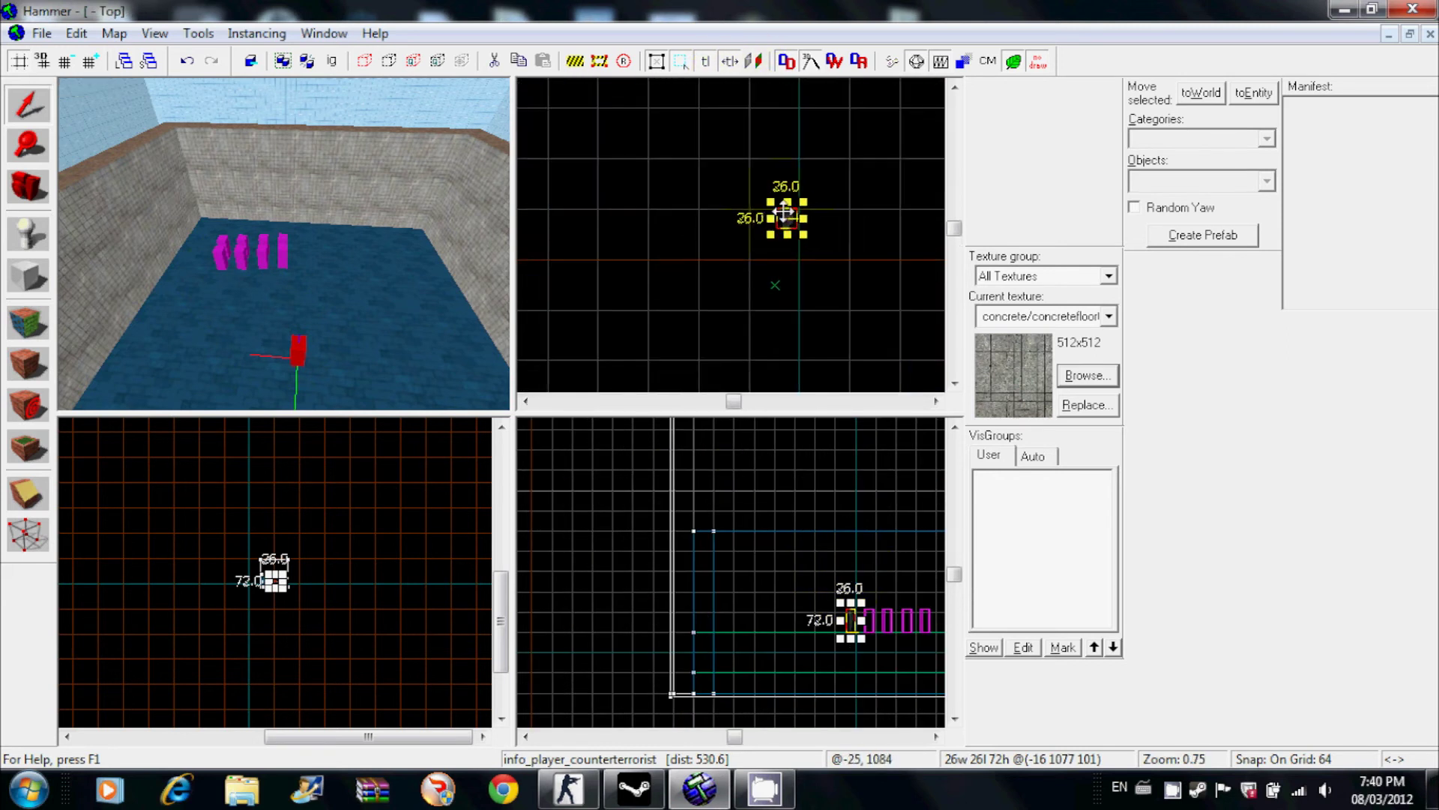
{"action": "left_click", "coordinate": [787, 219]}
{"action": "left_click_drag", "start_coordinate": [804, 245], "coordinate": [694, 132]}
{"action": "left_click", "coordinate": [739, 233]}
{"action": "left_click", "coordinate": [23, 193]}
{"action": "mouse_move", "coordinate": [283, 241]}
{"action": "left_mouse_down"}
{"action": "mouse_move", "coordinate": [269, 241]}
{"action": "mouse_move", "coordinate": [297, 234]}
{"action": "mouse_move", "coordinate": [283, 240]}
{"action": "left_mouse_up"}
Step: Place a prop_static entity on the floor southeast of the counter-terrorist spawn
{"action": "left_click", "coordinate": [28, 235]}
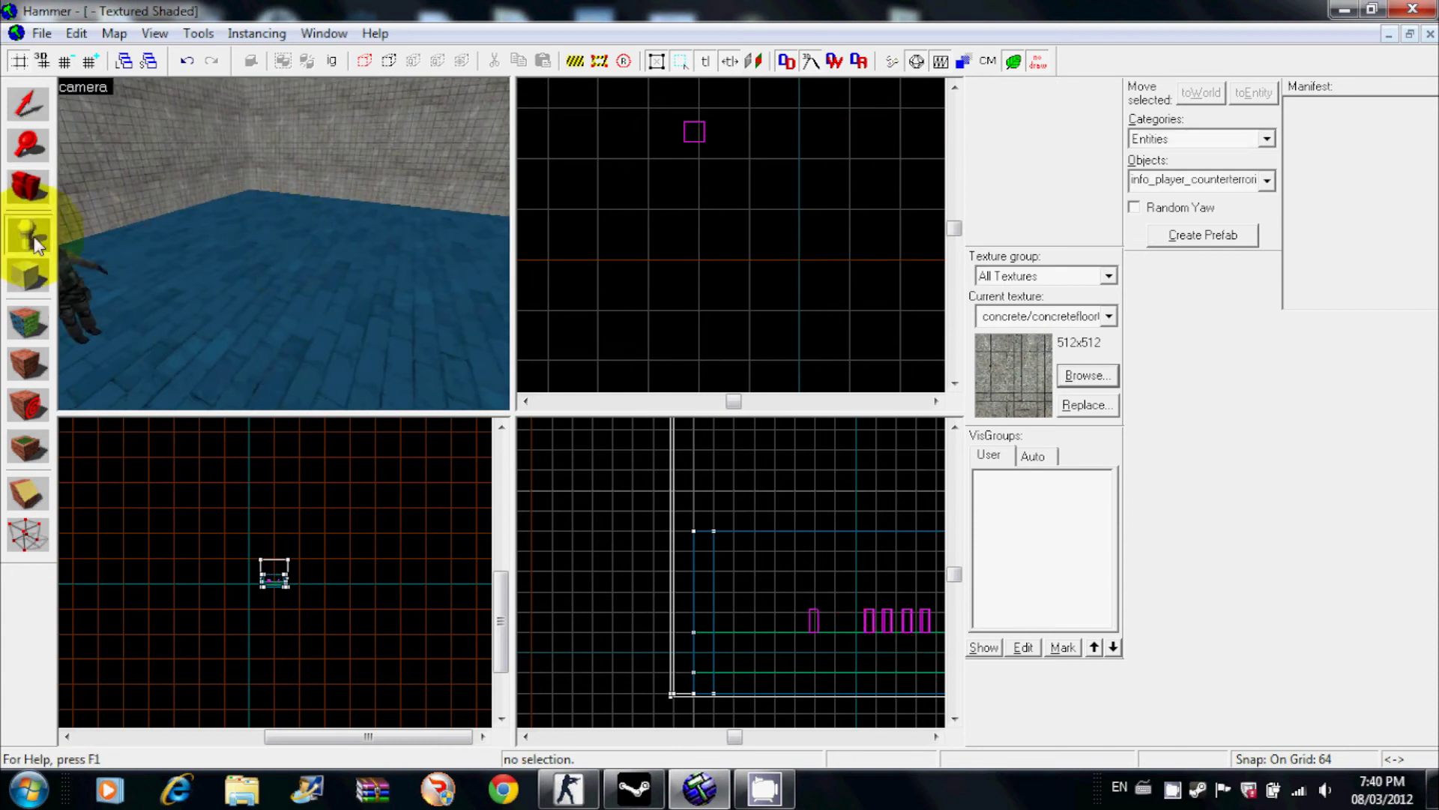
{"action": "left_click", "coordinate": [1188, 181]}
{"action": "key", "text": "BackSpace"}
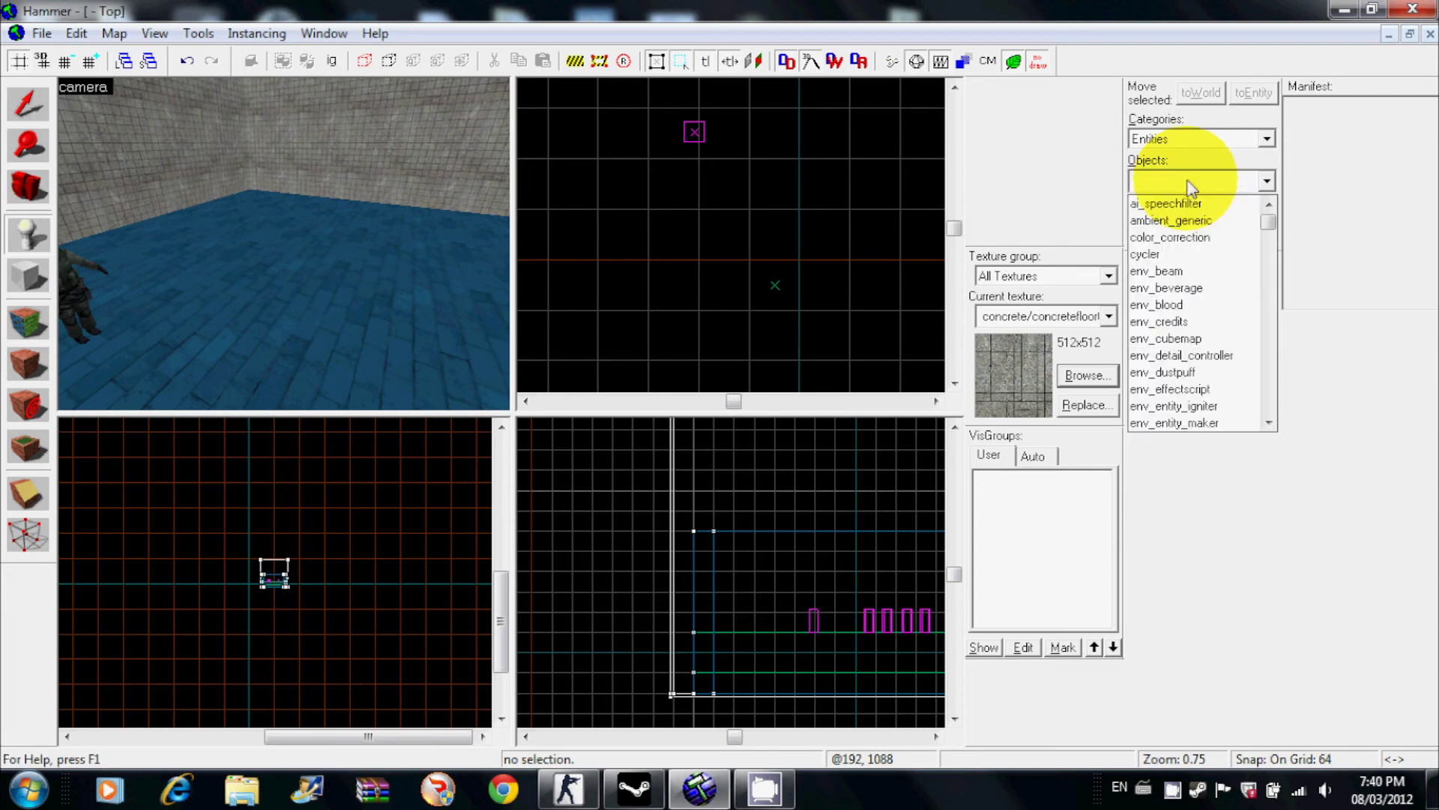
{"action": "type", "text": "prop_"}
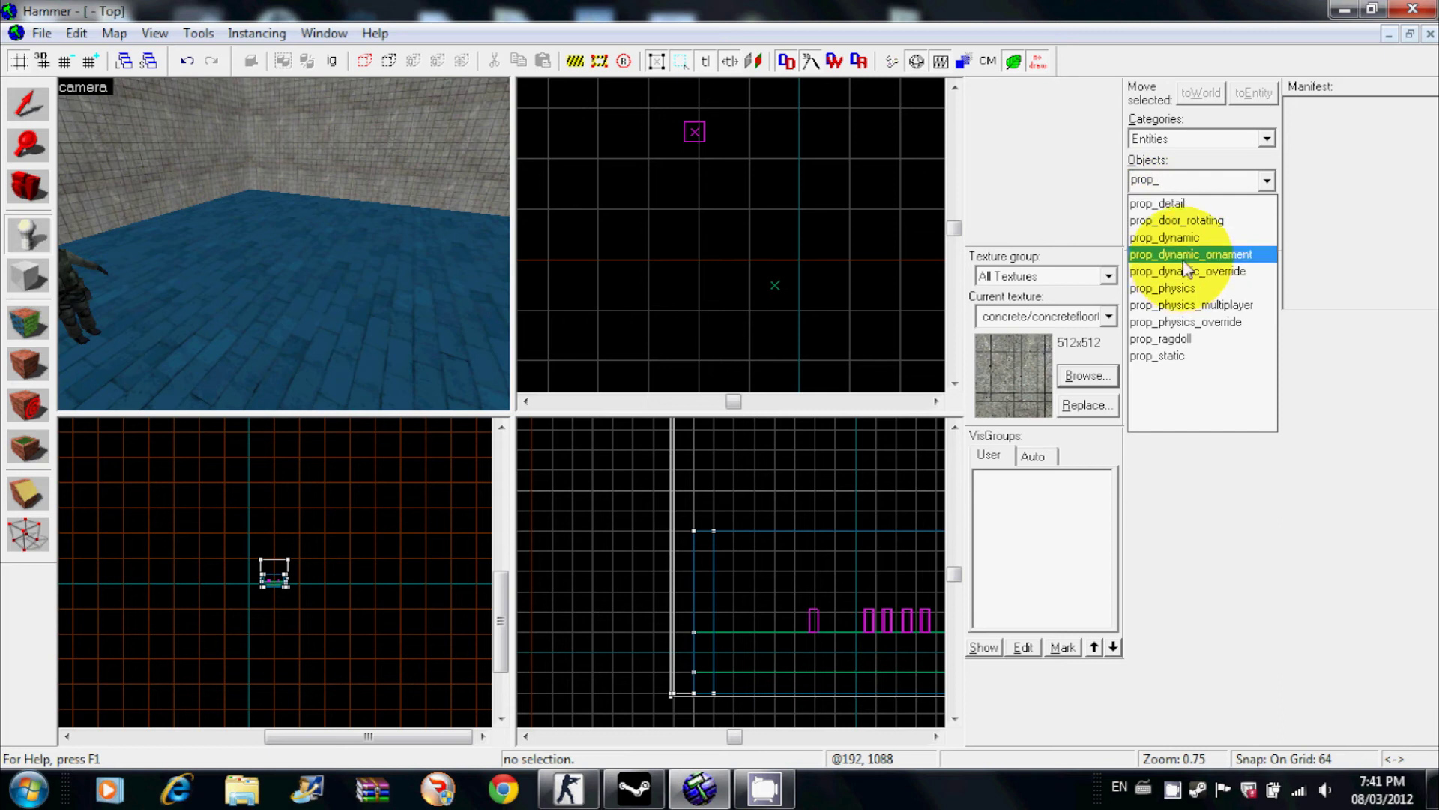
{"action": "left_click", "coordinate": [1172, 357]}
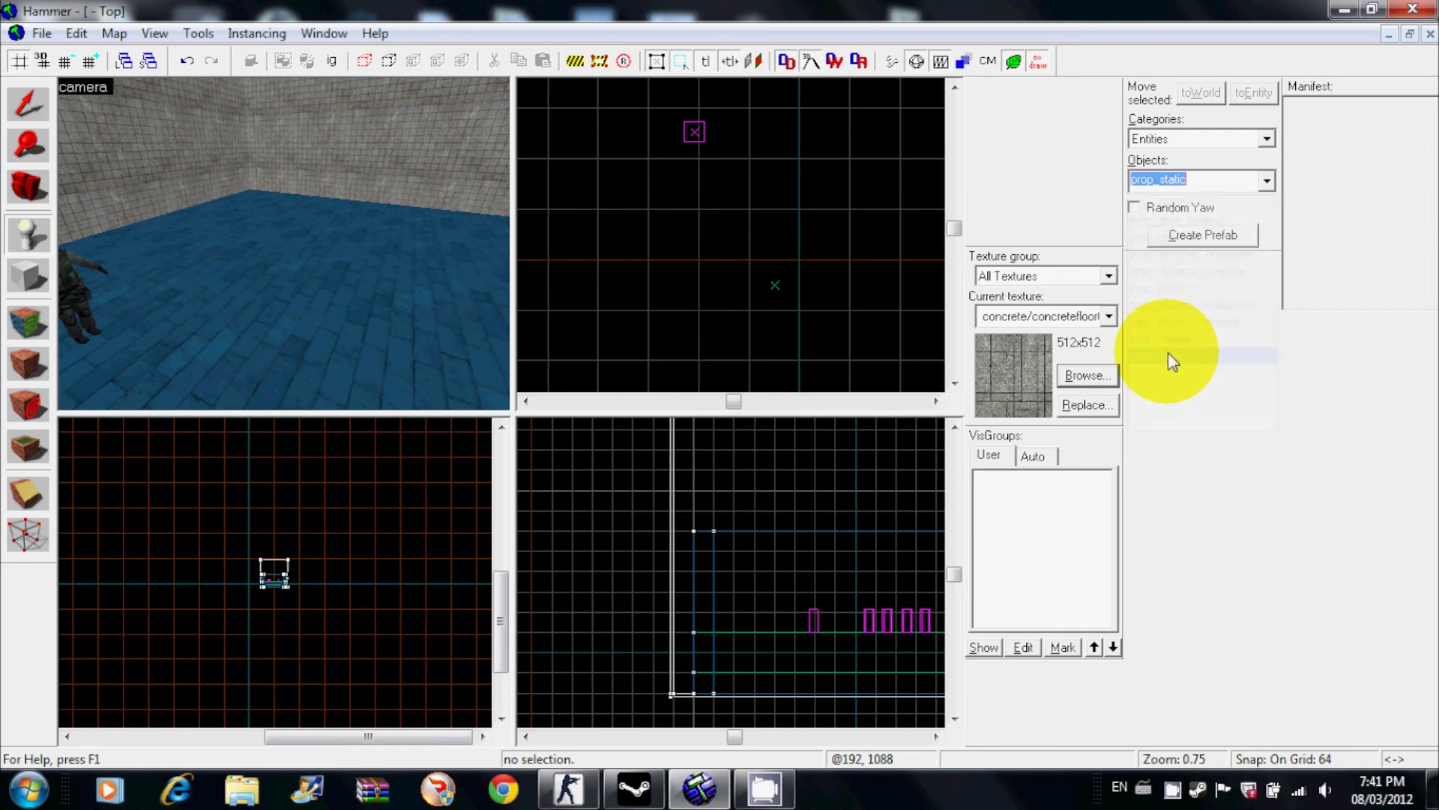
{"action": "left_click", "coordinate": [241, 305]}
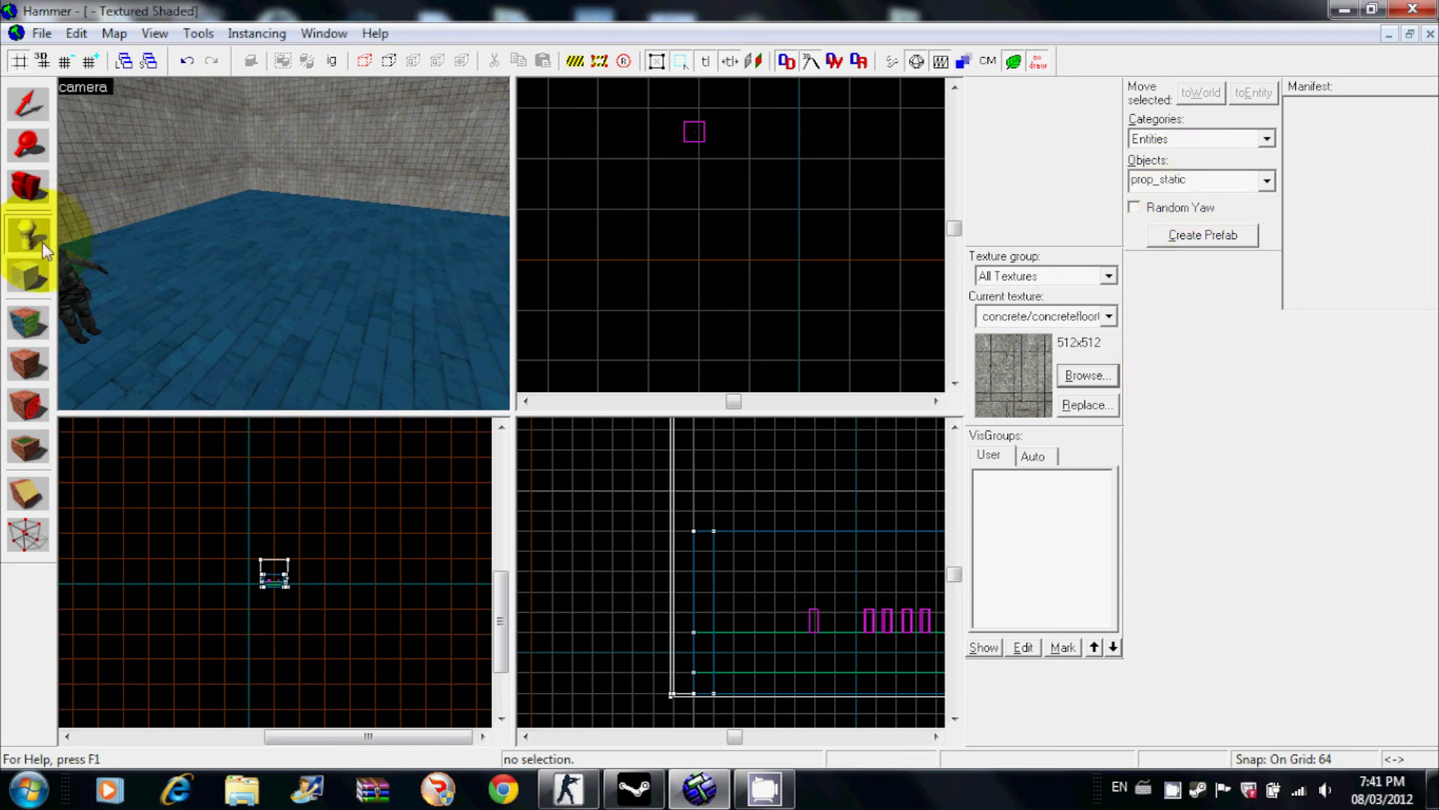
{"action": "left_click", "coordinate": [311, 281]}
{"action": "key", "text": "s"}
{"action": "key", "text": "w"}
{"action": "key", "text": "d"}
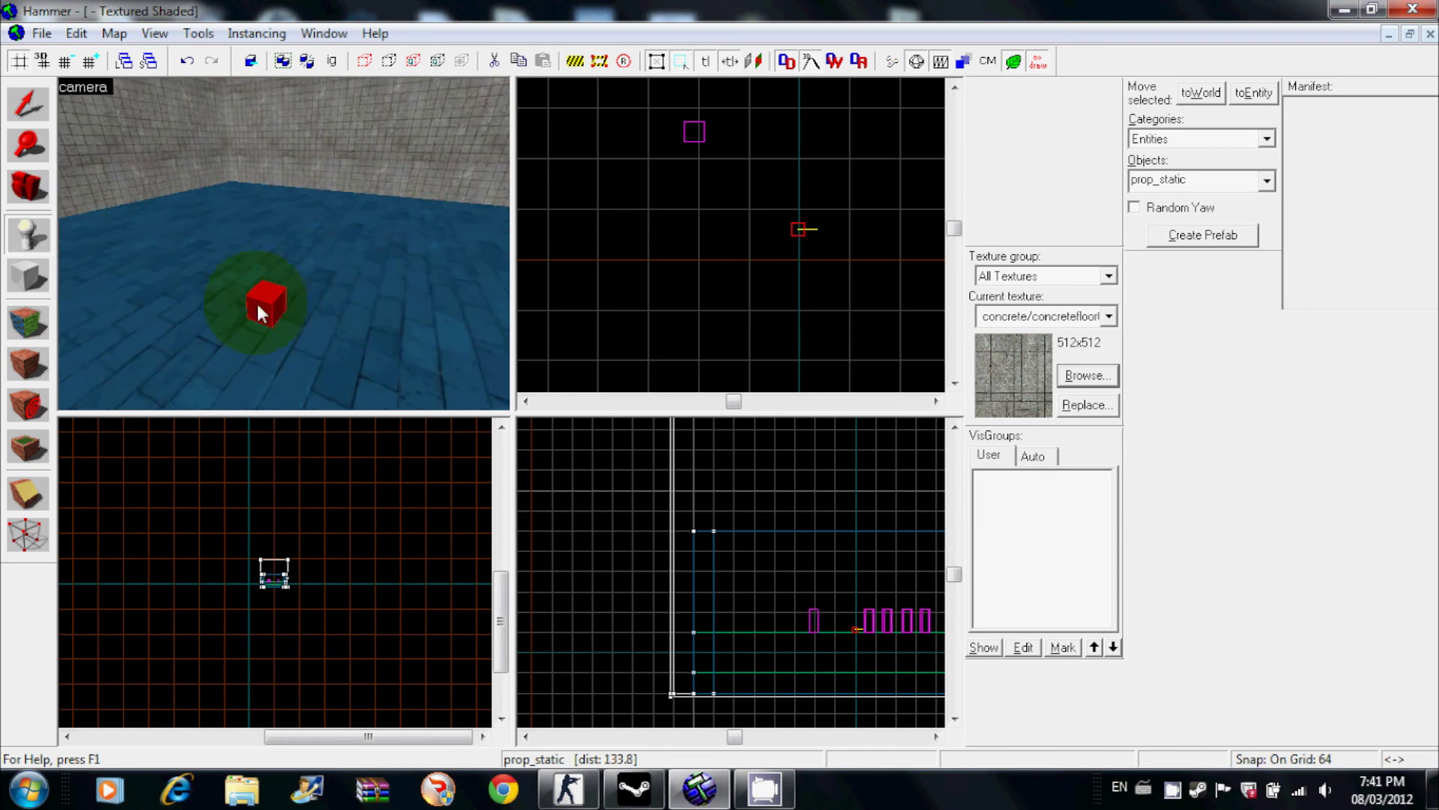
Step: Open the prop_static's properties and browse the available models for its World Model
{"action": "left_click", "coordinate": [27, 107]}
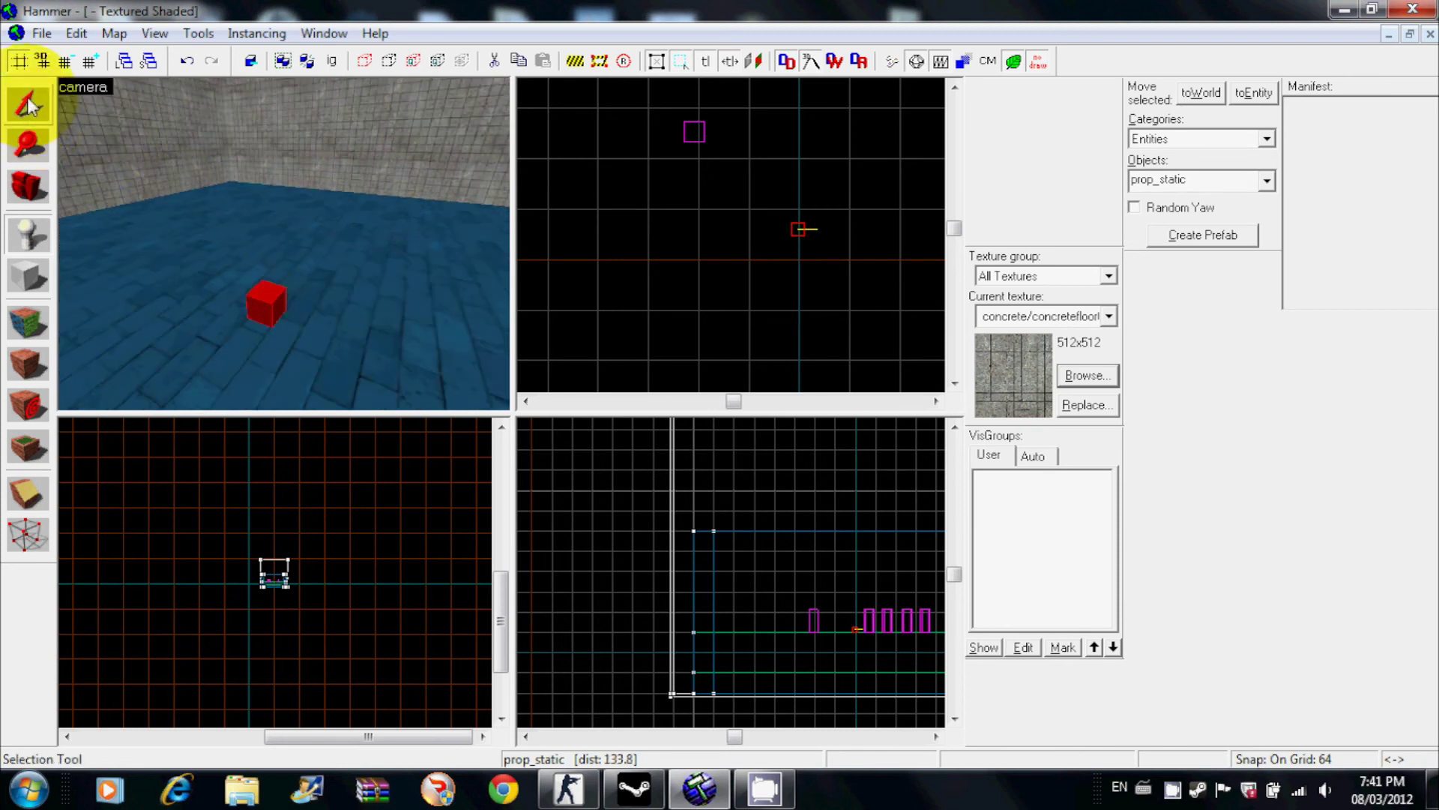
{"action": "double_click", "coordinate": [263, 301]}
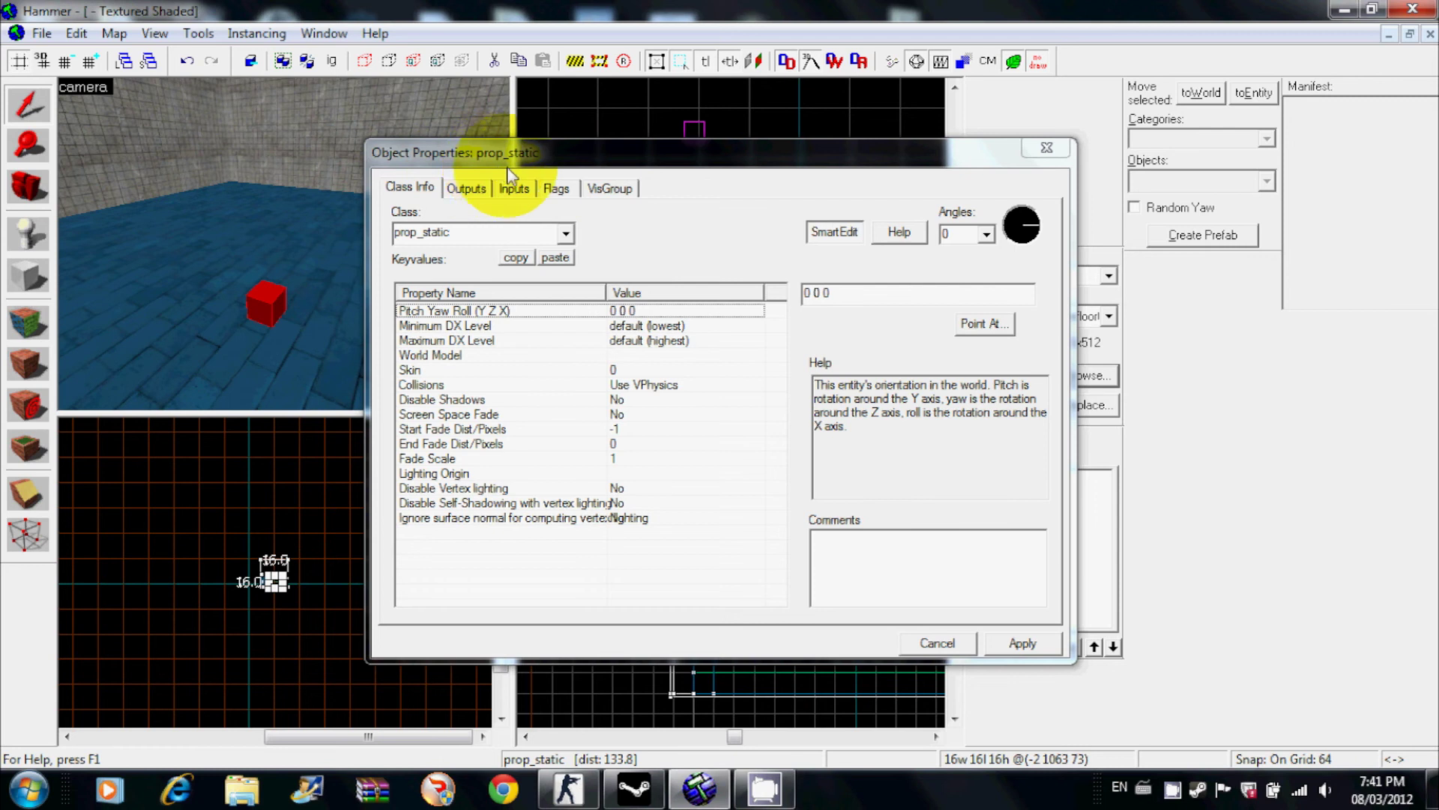
{"action": "left_click", "coordinate": [435, 355]}
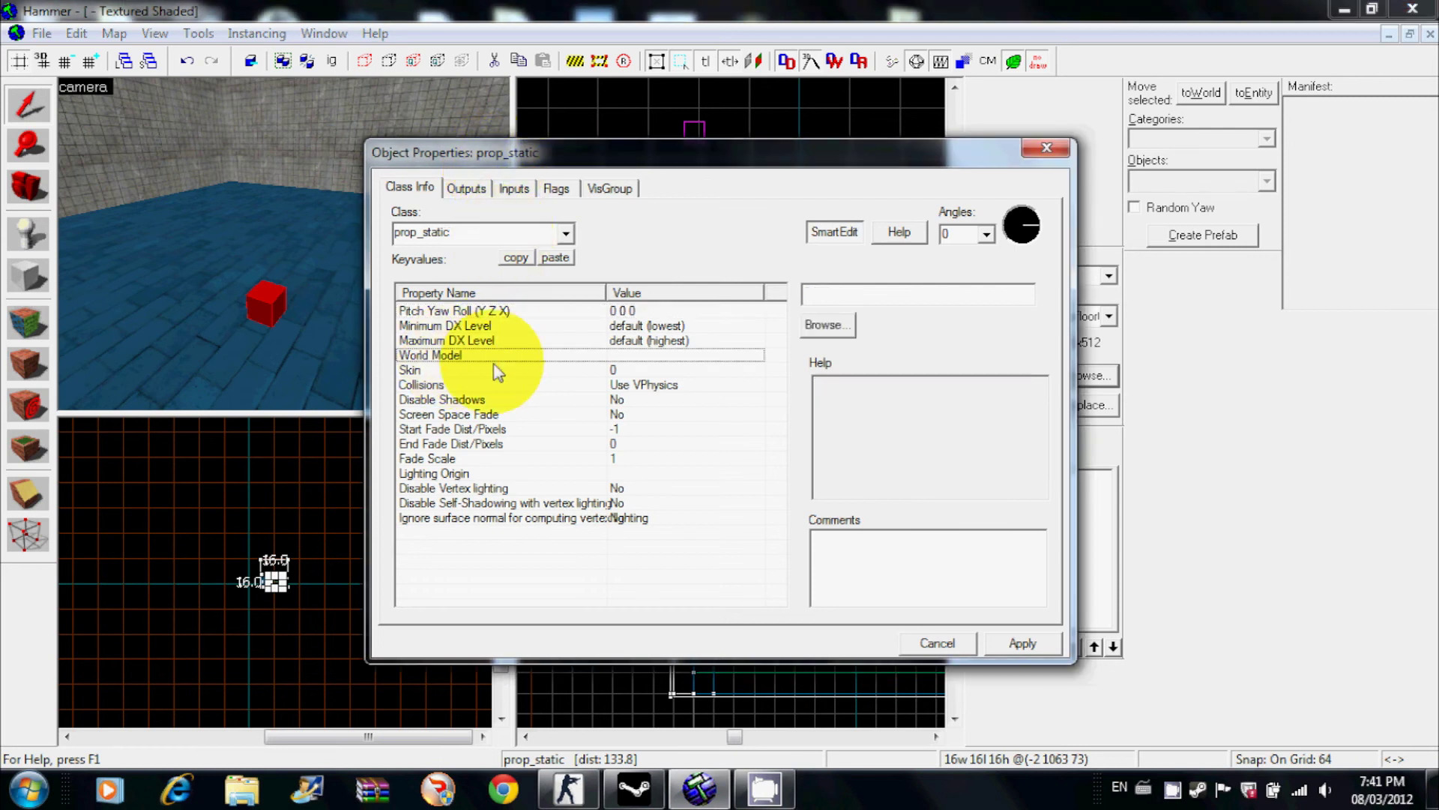
{"action": "left_click", "coordinate": [822, 327]}
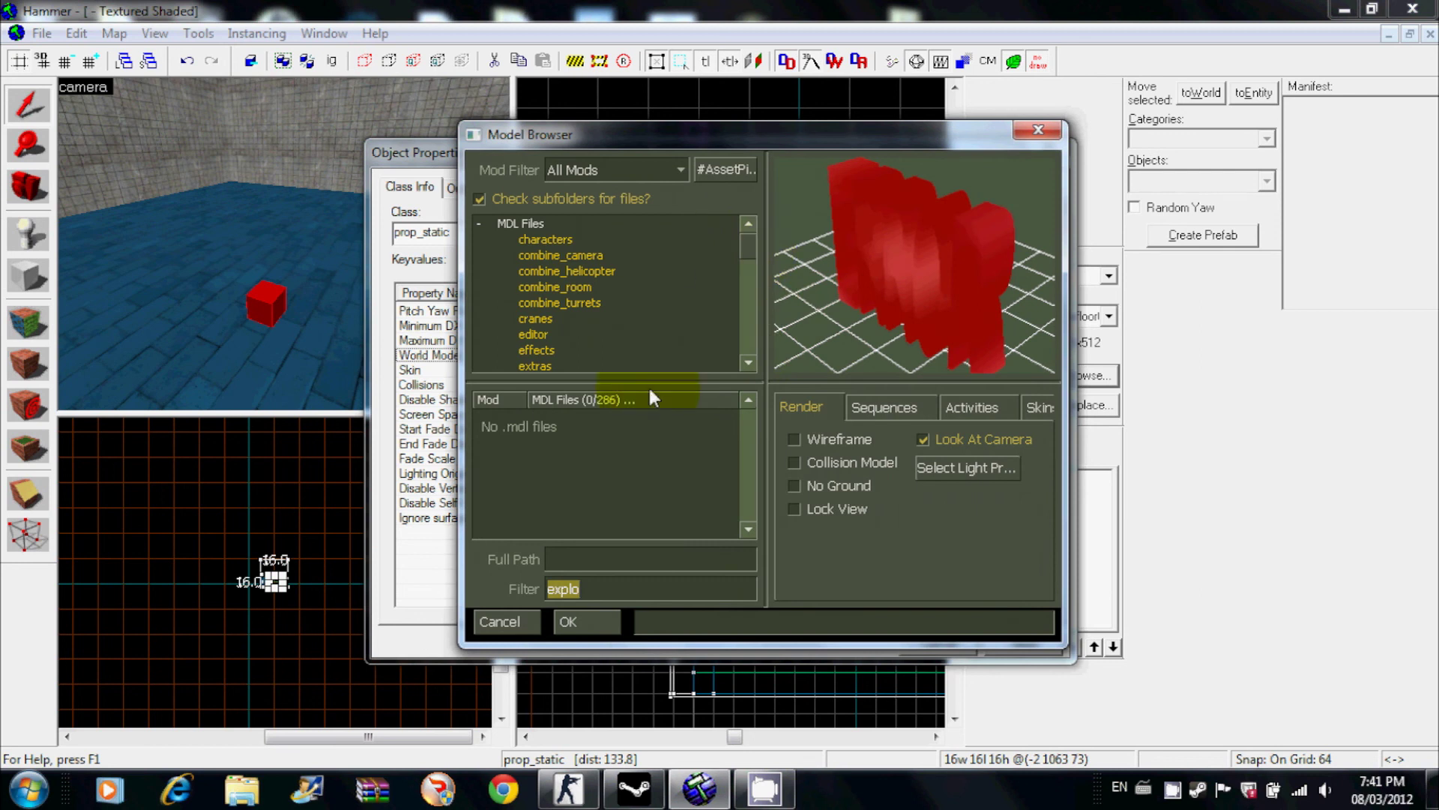
Step: Search the models for "lightpost" and clear the filter
{"action": "key", "text": "BackSpace"}
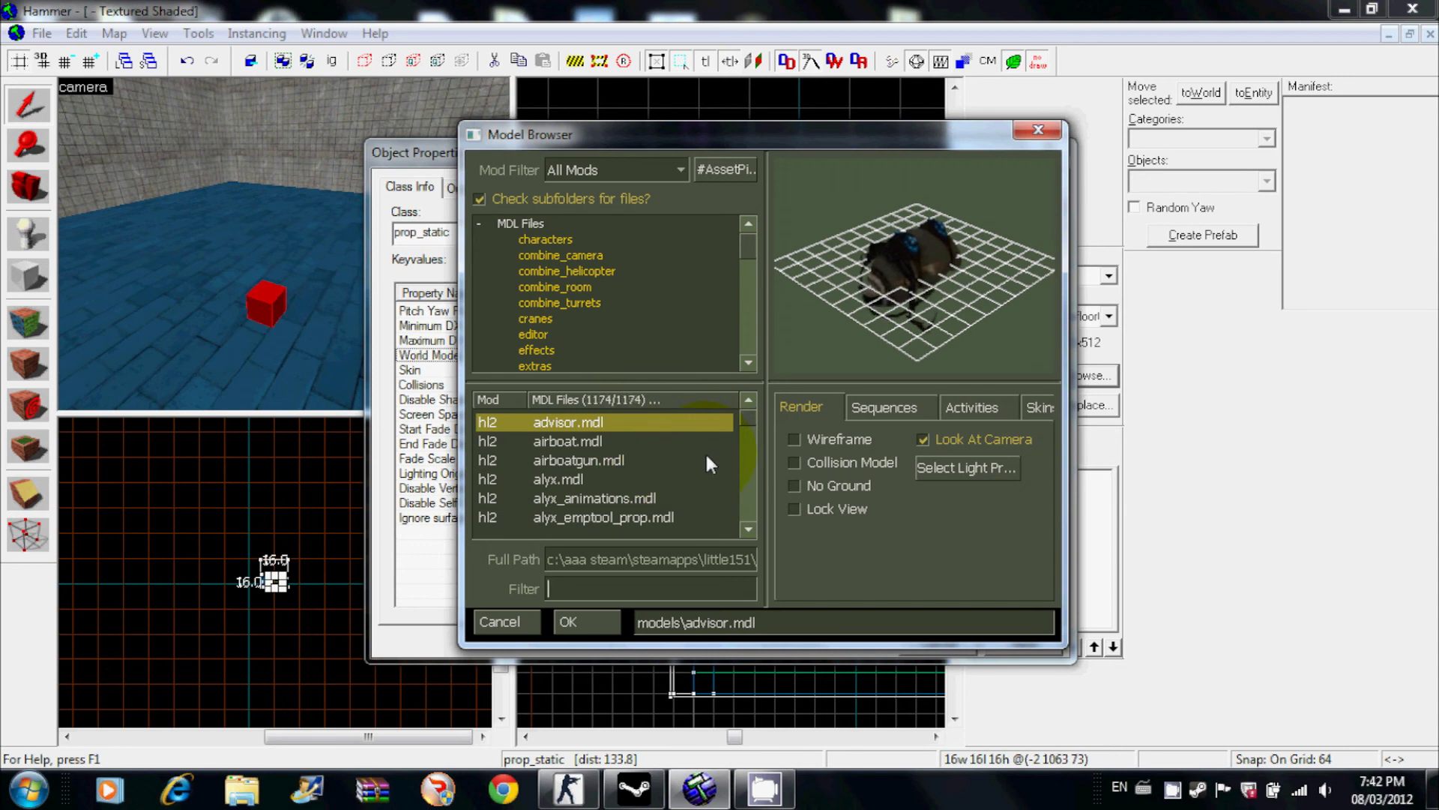
{"action": "type", "text": "lightpost"}
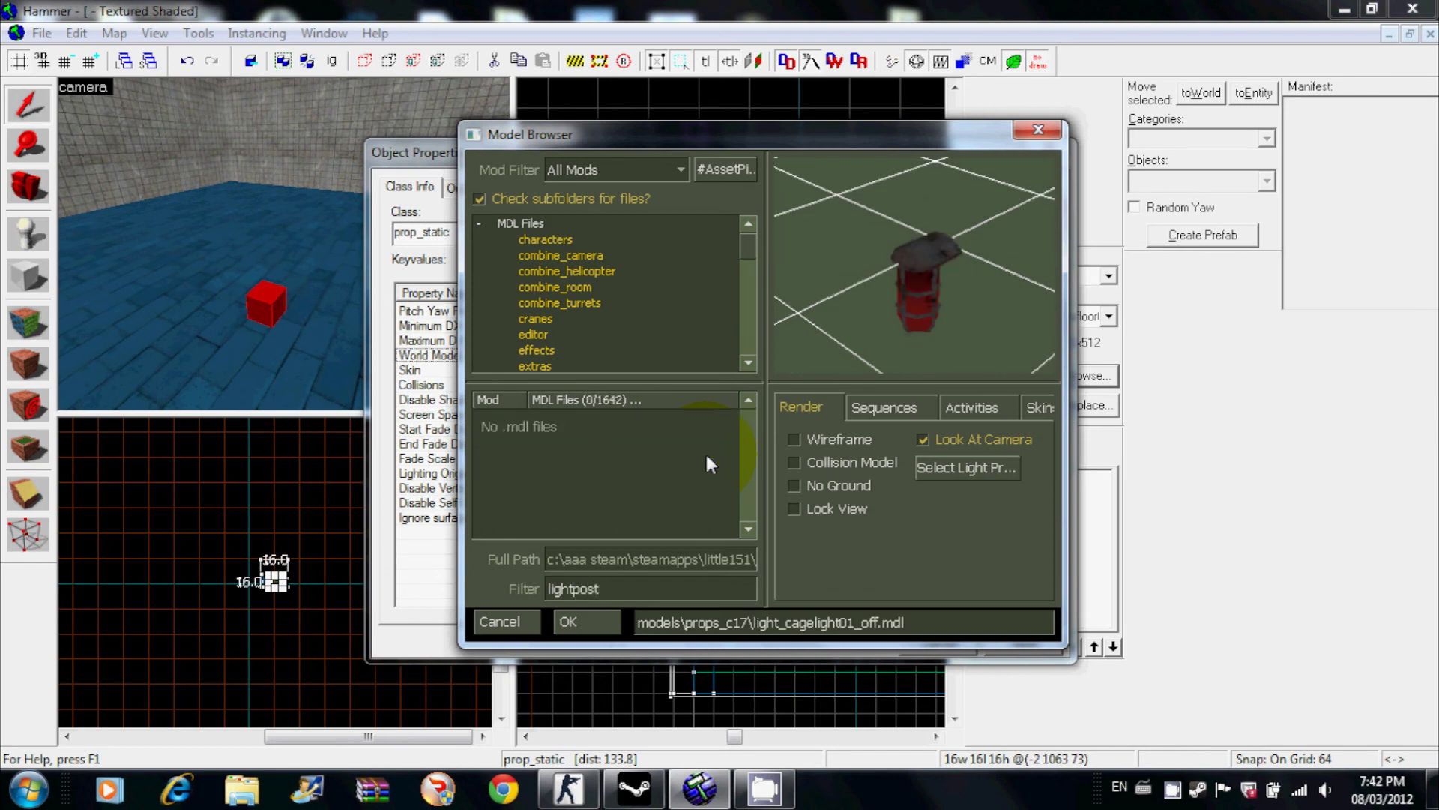
{"action": "key", "text": "BackSpace"}
{"action": "key", "text": "BackSpace"}
{"action": "key", "text": "BackSpace"}
{"action": "key", "text": "BackSpace"}
{"action": "key", "text": "BackSpace"}
{"action": "key", "text": "BackSpace"}
{"action": "key", "text": "BackSpace"}
{"action": "key", "text": "BackSpace"}
{"action": "key", "text": "BackSpace"}
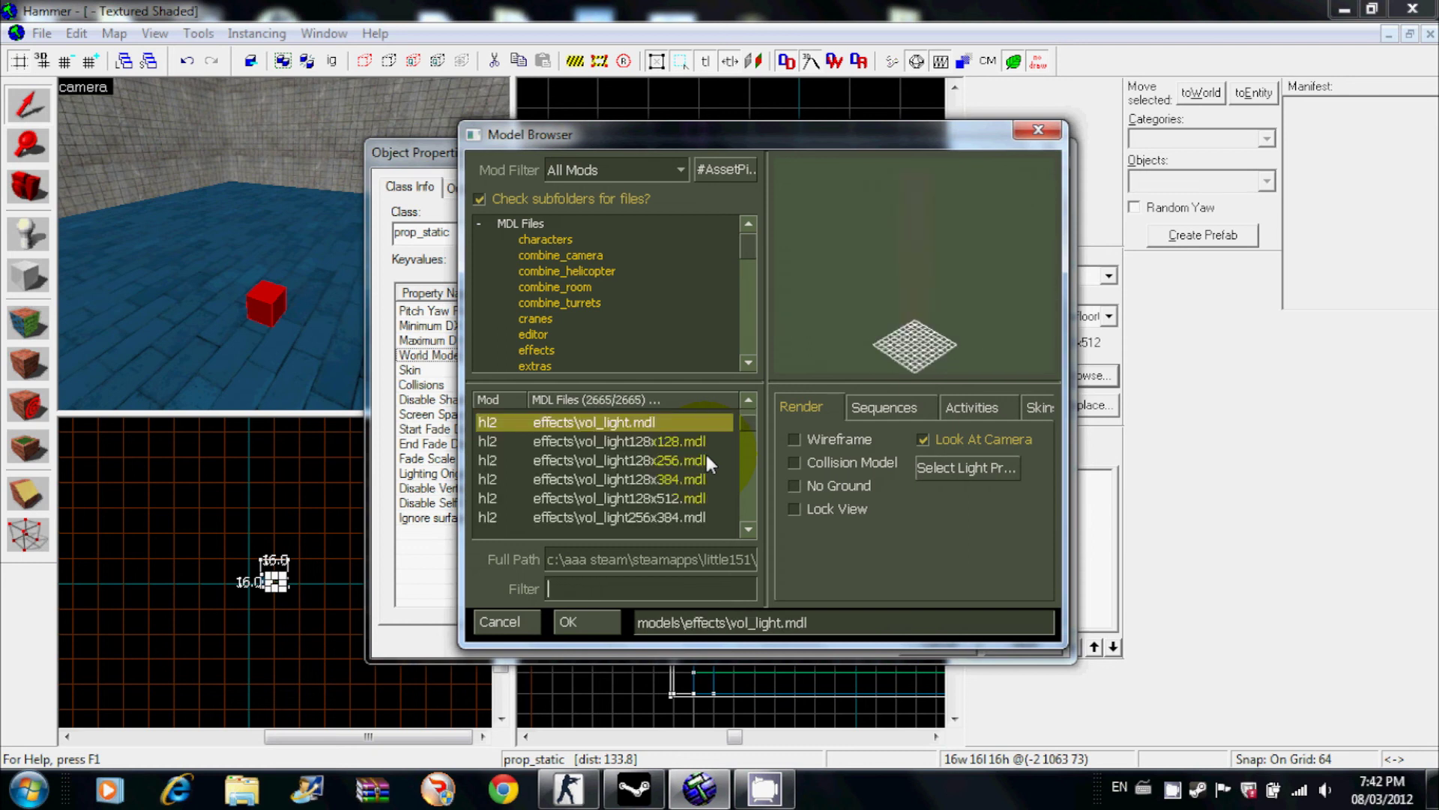
Step: Filter the models by "car" and preview some of the vehicle and car part models
{"action": "type", "text": "car"}
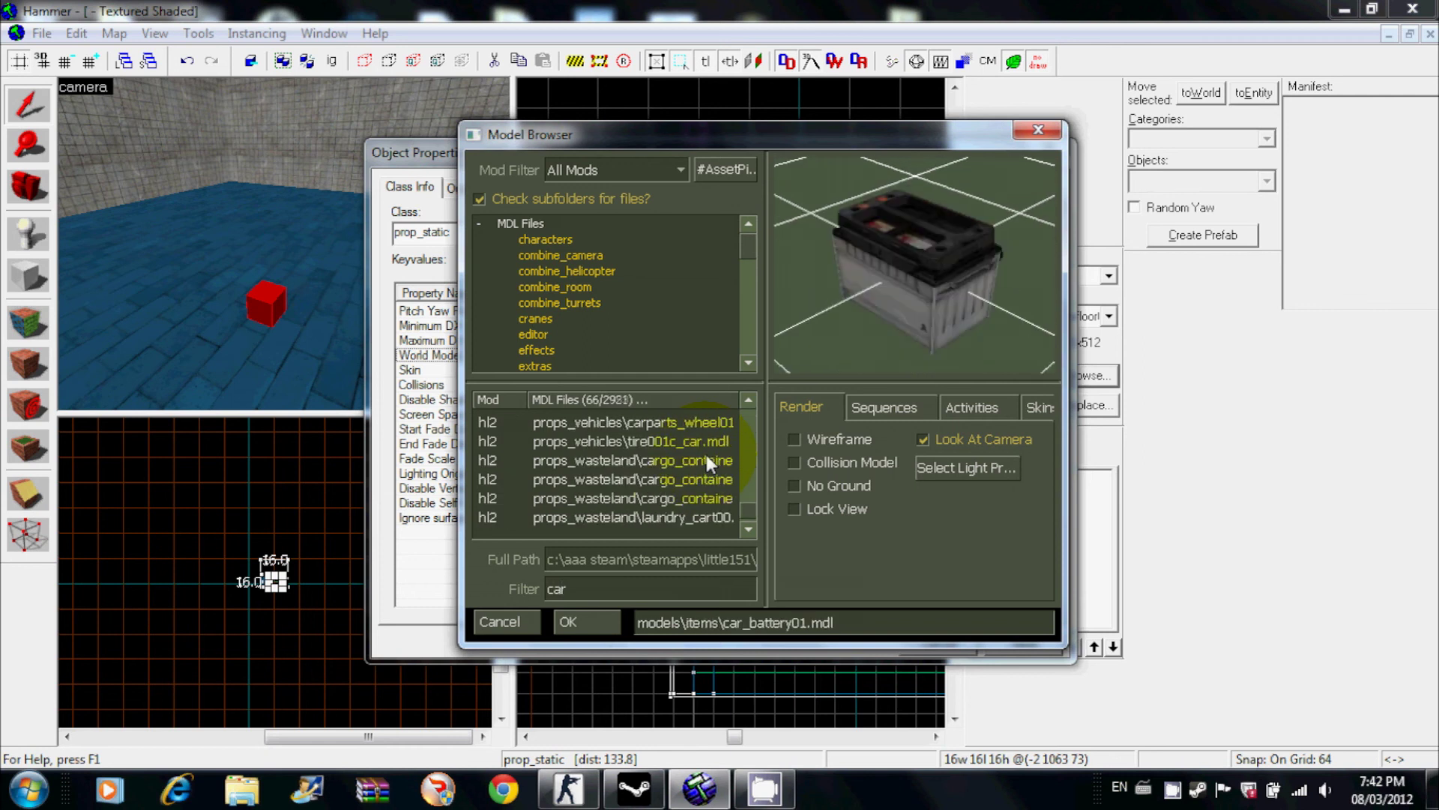
{"action": "left_click", "coordinate": [691, 443]}
{"action": "left_click", "coordinate": [664, 461]}
{"action": "left_click", "coordinate": [679, 498]}
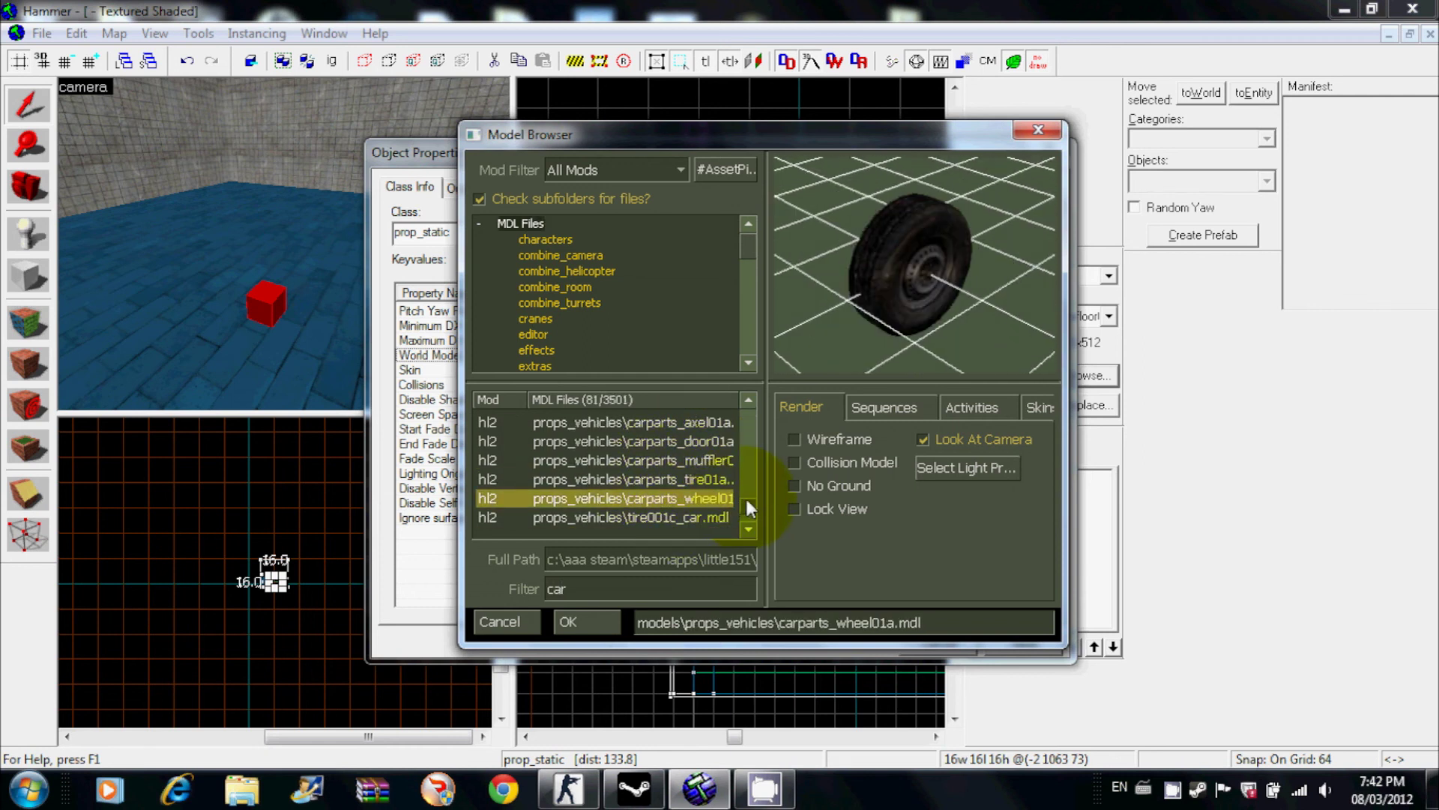
{"action": "scroll", "coordinate": [745, 489], "scroll_direction": "up", "scroll_amount": 6}
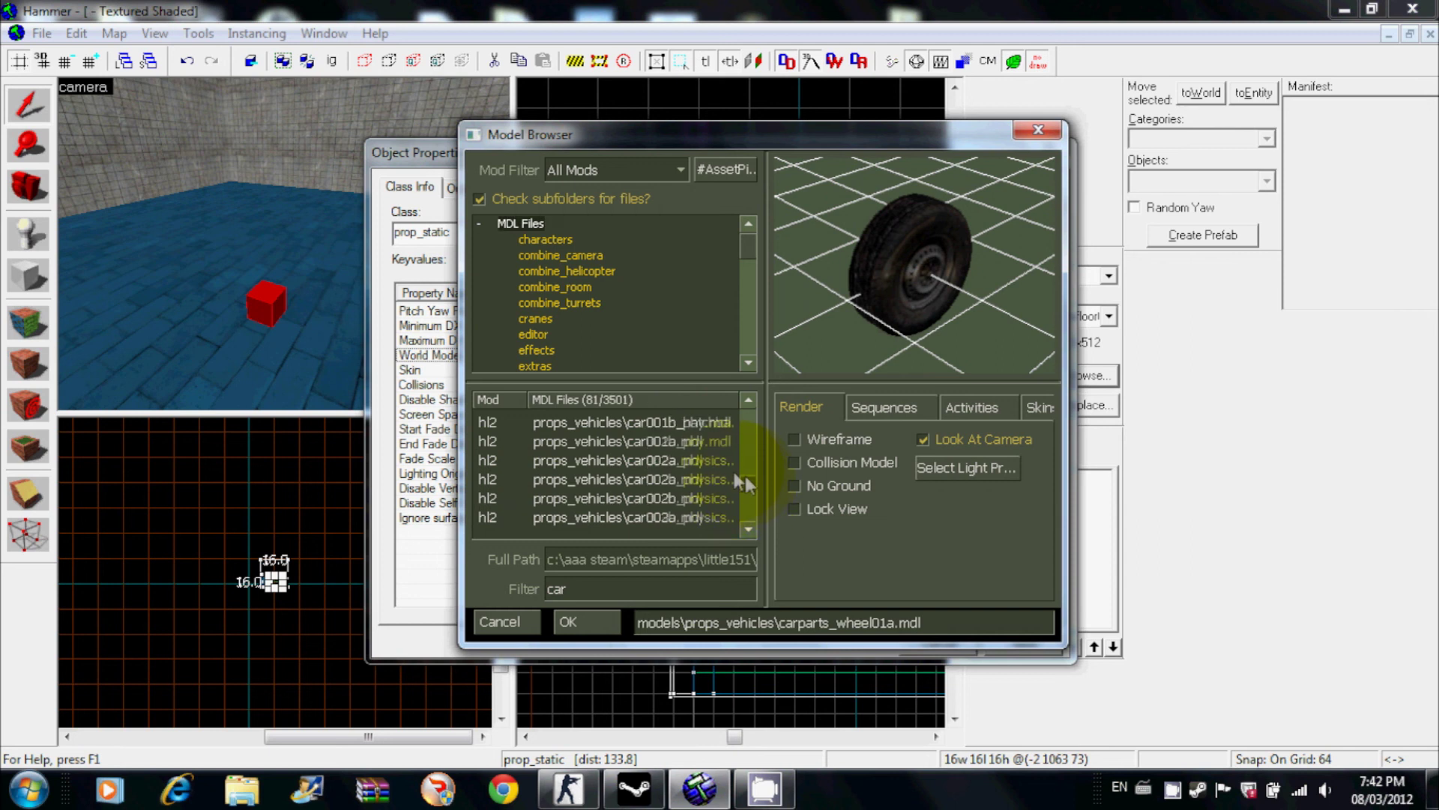
Step: Compare the car models, assign props_vehicles\car002a.mdl as the prop's World Model, apply it and close the properties
{"action": "left_click", "coordinate": [657, 460]}
{"action": "left_click", "coordinate": [650, 439]}
{"action": "left_click", "coordinate": [650, 457]}
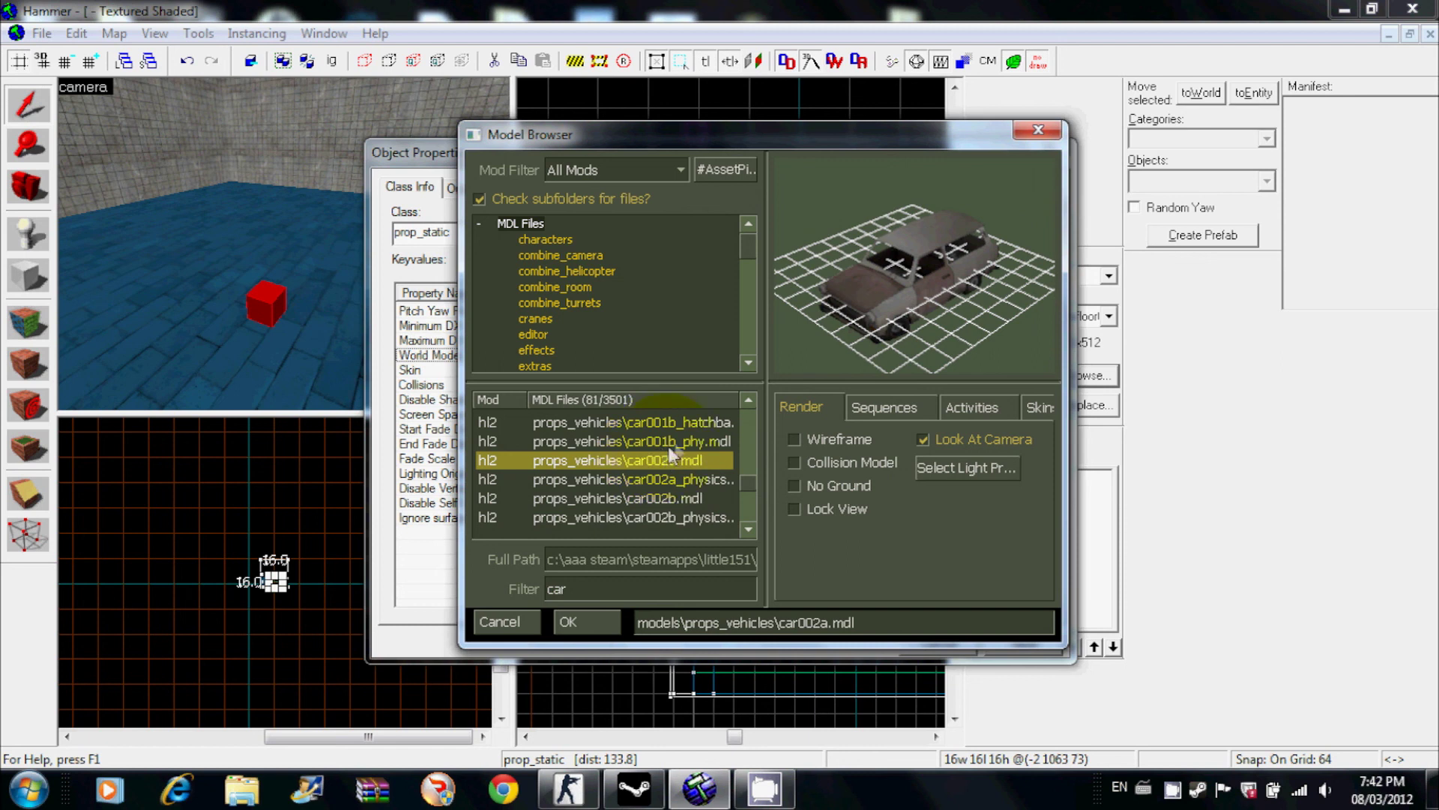
{"action": "left_click", "coordinate": [675, 442]}
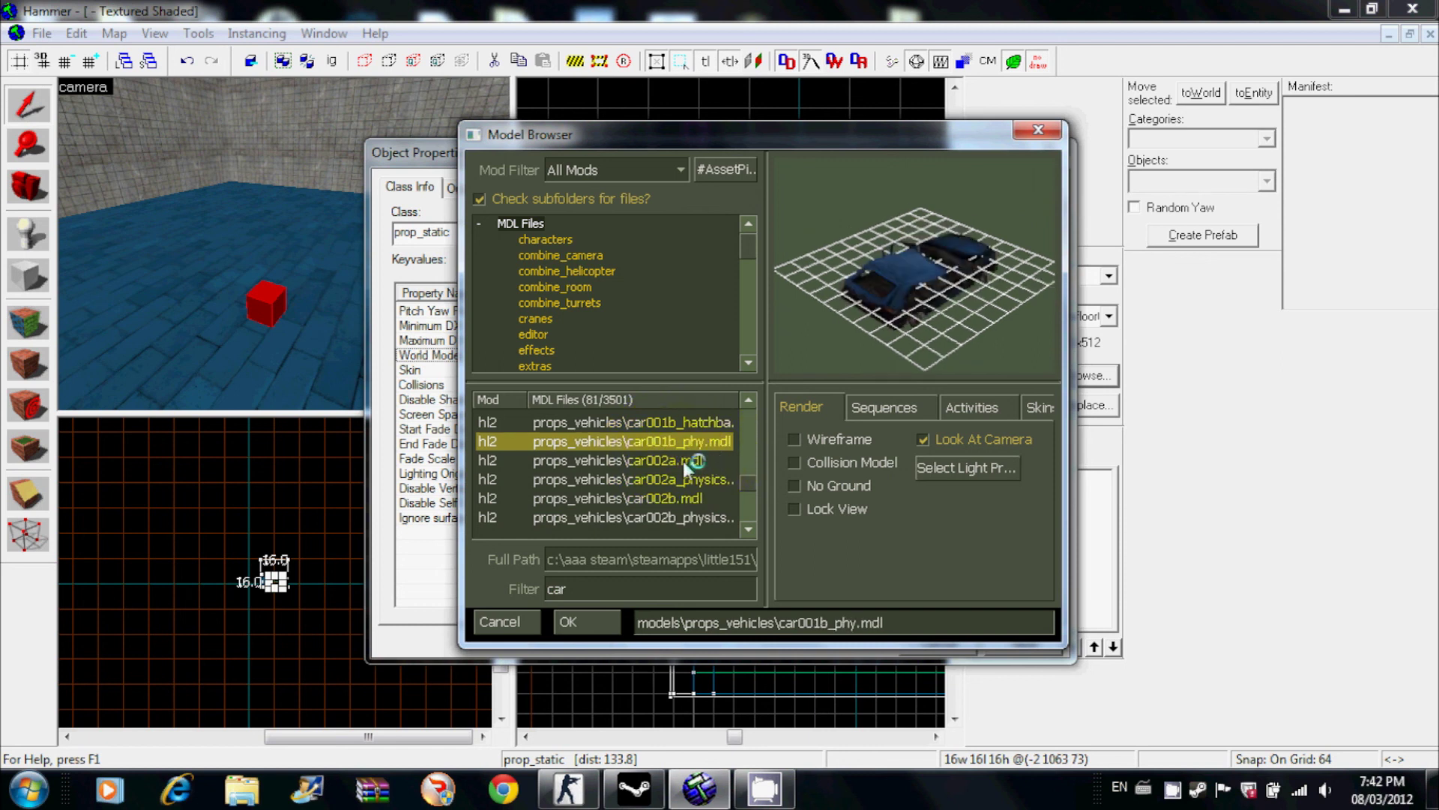
{"action": "left_click", "coordinate": [682, 461]}
{"action": "left_click", "coordinate": [632, 624]}
{"action": "left_click", "coordinate": [1023, 642]}
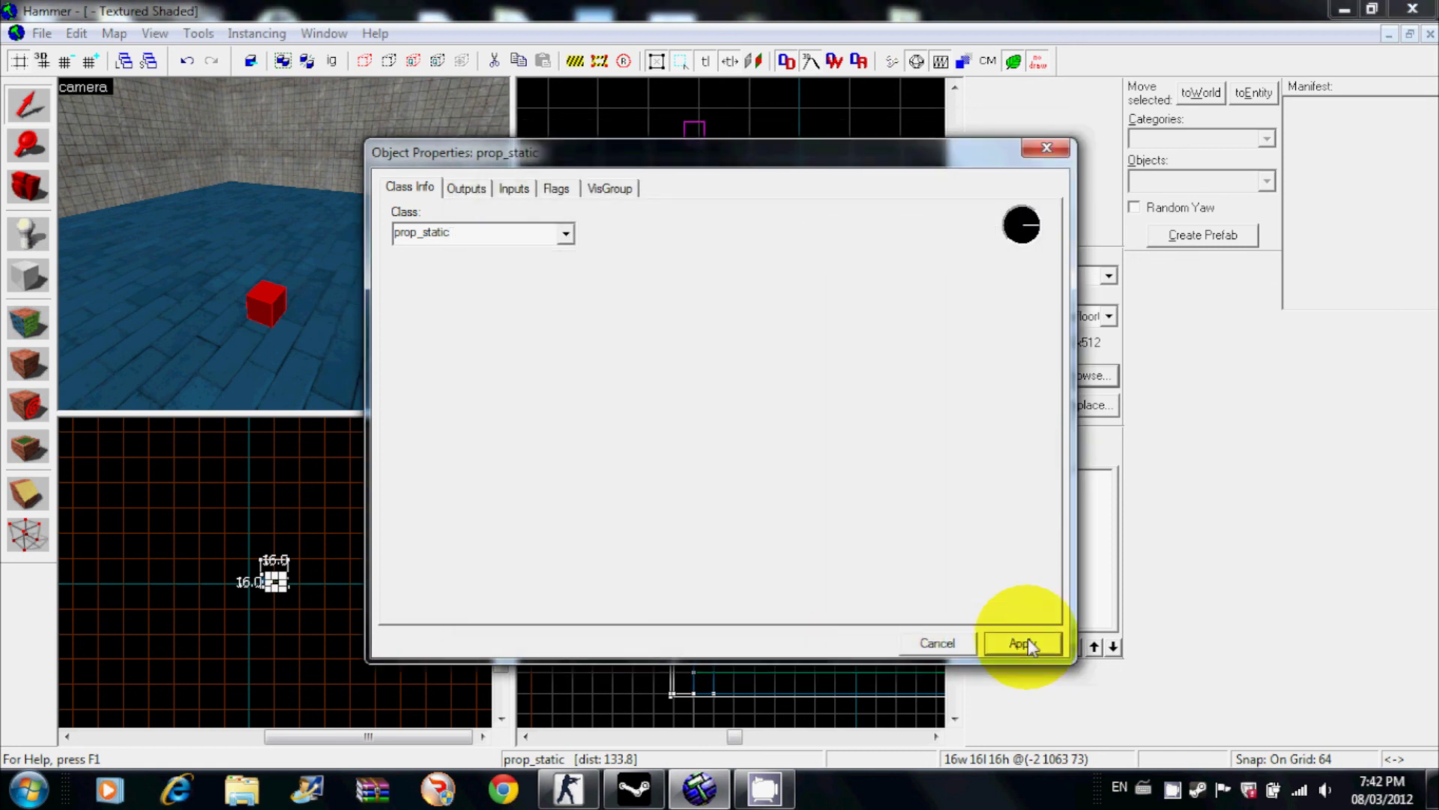
{"action": "left_click", "coordinate": [1046, 148]}
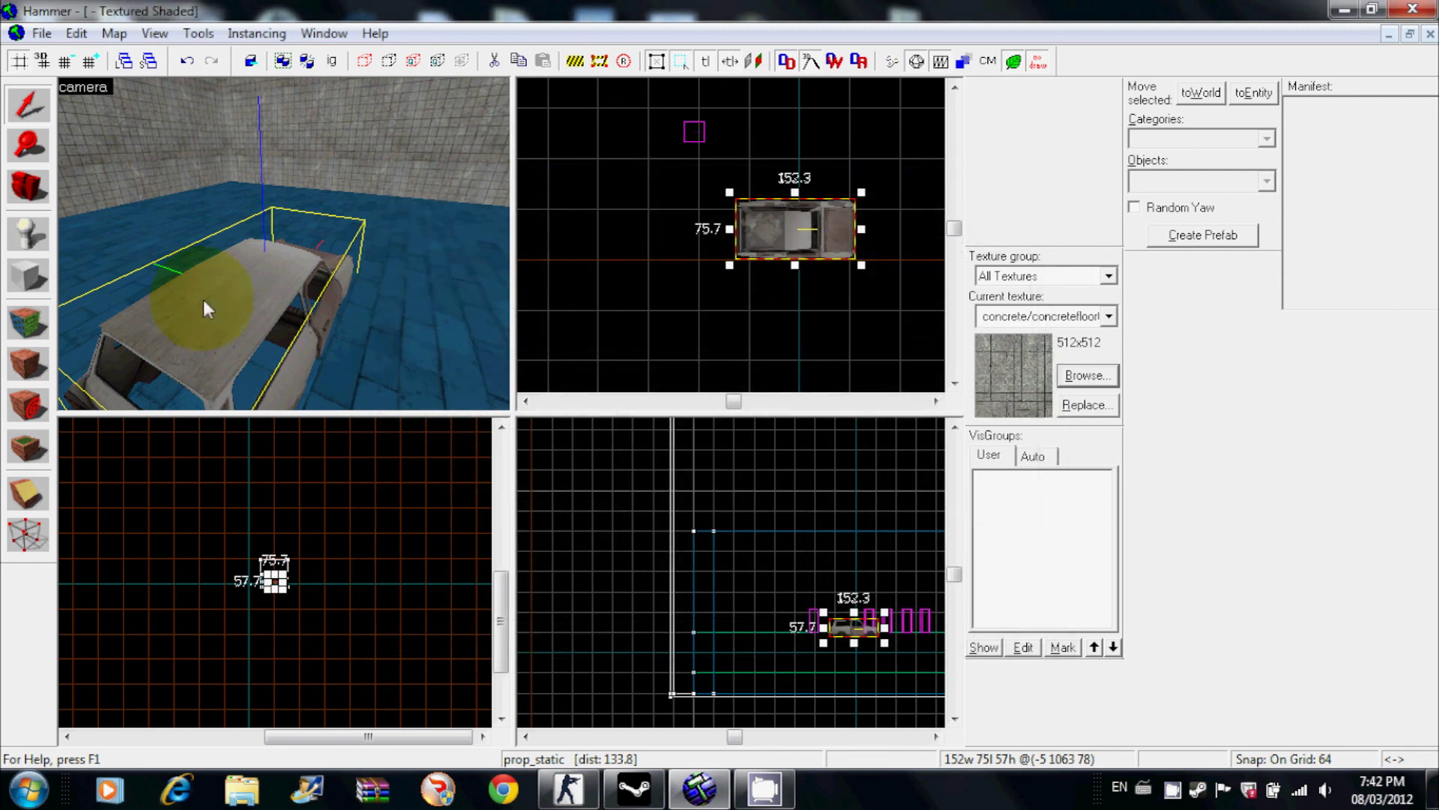
Step: Raise the sunken car prop until its wheels rest on the floor, and clear the selection
{"action": "left_click", "coordinate": [28, 185]}
{"action": "left_click_drag", "start_coordinate": [283, 240], "coordinate": [285, 244]}
{"action": "left_click", "coordinate": [41, 114]}
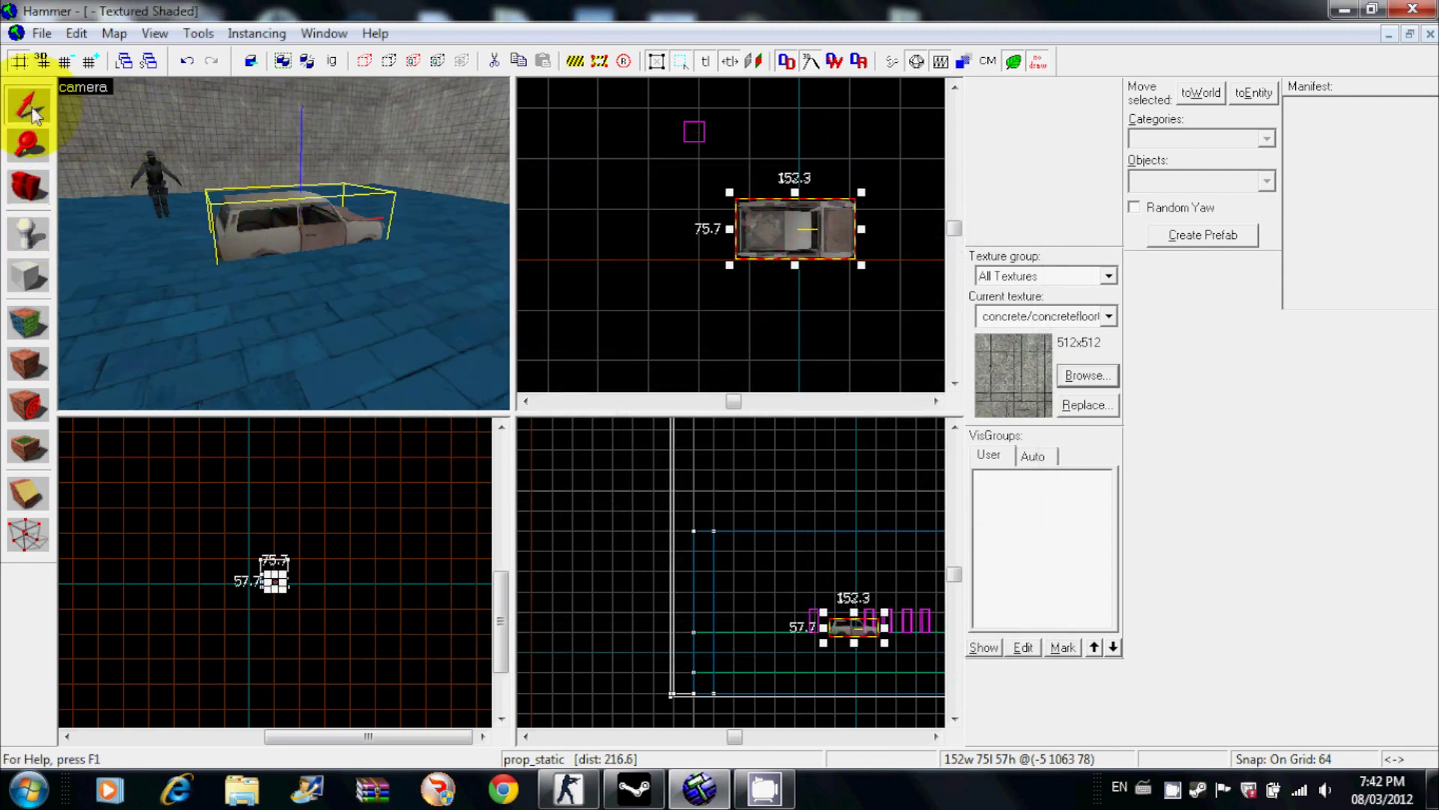
{"action": "scroll", "coordinate": [820, 672], "scroll_direction": "up", "scroll_amount": 4}
{"action": "scroll", "coordinate": [858, 675], "scroll_direction": "down", "scroll_amount": 6}
{"action": "scroll", "coordinate": [879, 652], "scroll_direction": "up", "scroll_amount": 10}
{"action": "scroll", "coordinate": [862, 630], "scroll_direction": "down", "scroll_amount": 6}
{"action": "scroll", "coordinate": [819, 633], "scroll_direction": "up", "scroll_amount": 5}
{"action": "mouse_move", "coordinate": [818, 615]}
{"action": "left_mouse_down"}
{"action": "mouse_move", "coordinate": [821, 564]}
{"action": "mouse_move", "coordinate": [823, 612]}
{"action": "left_mouse_up"}
{"action": "left_click", "coordinate": [799, 687]}
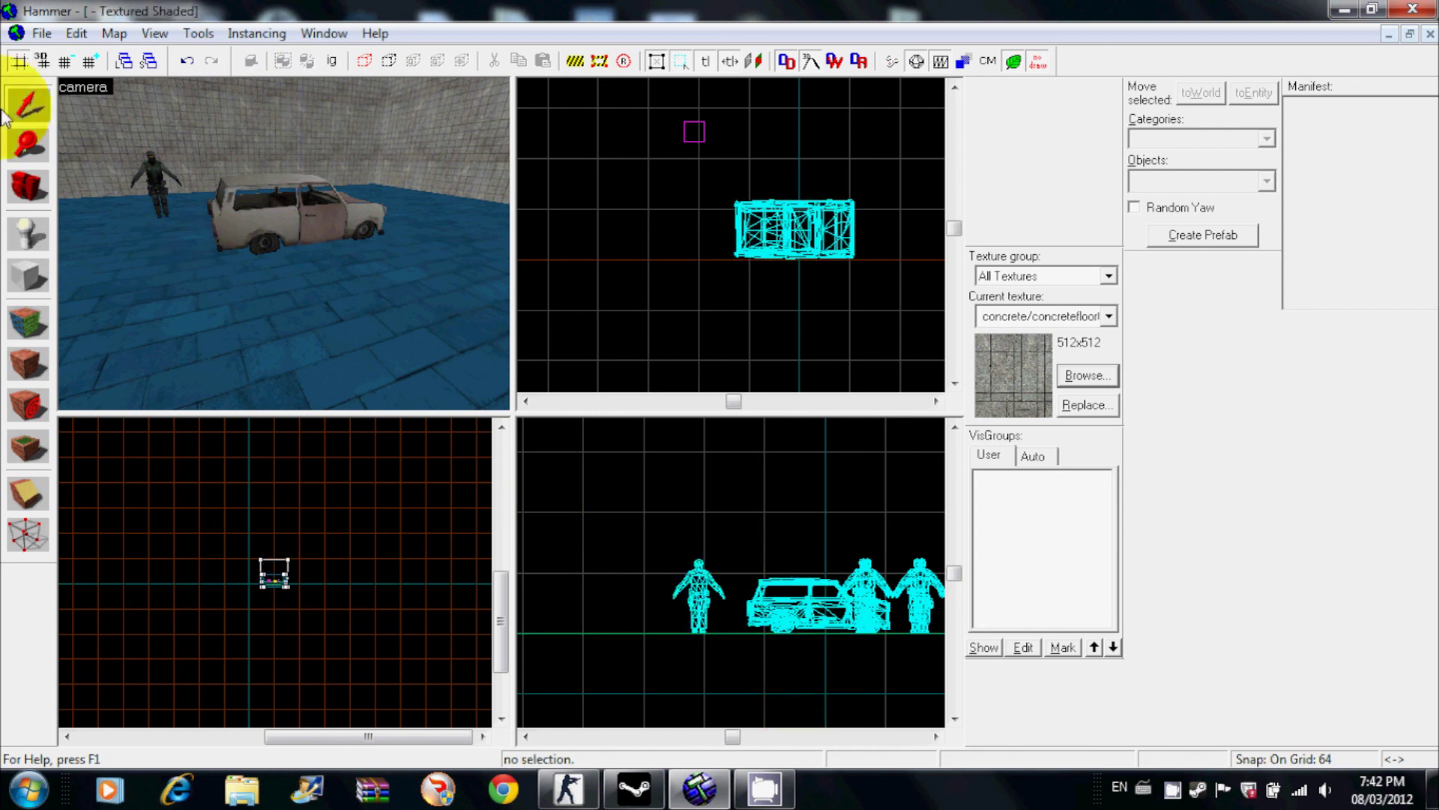
Step: Rotate the car in the top view until its length runs nearly north-south, and clear the selection
{"action": "left_click", "coordinate": [803, 237]}
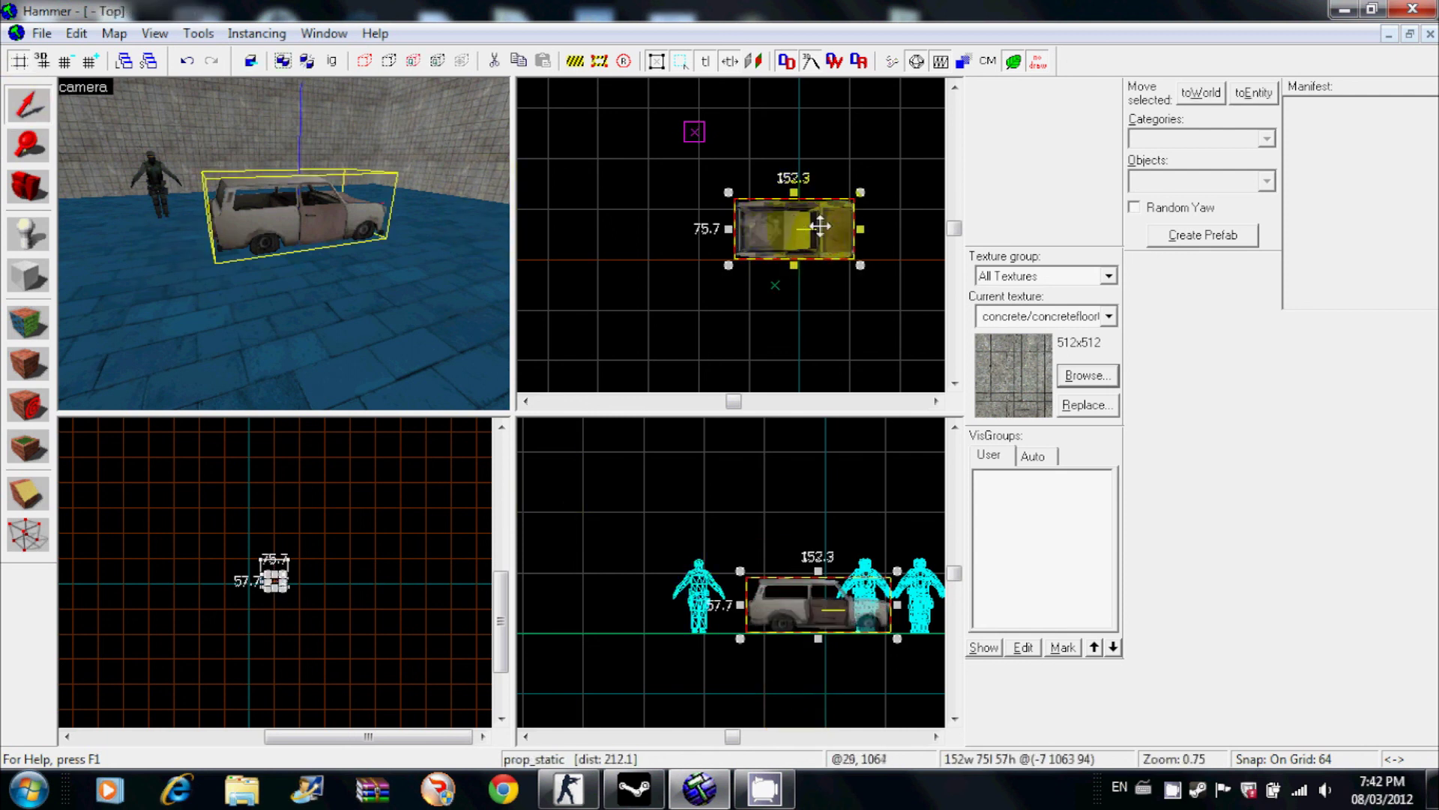
{"action": "left_click_drag", "start_coordinate": [861, 265], "coordinate": [707, 169]}
{"action": "key", "text": "Escape"}
{"action": "left_click", "coordinate": [26, 186]}
{"action": "left_click_drag", "start_coordinate": [284, 241], "coordinate": [286, 244]}
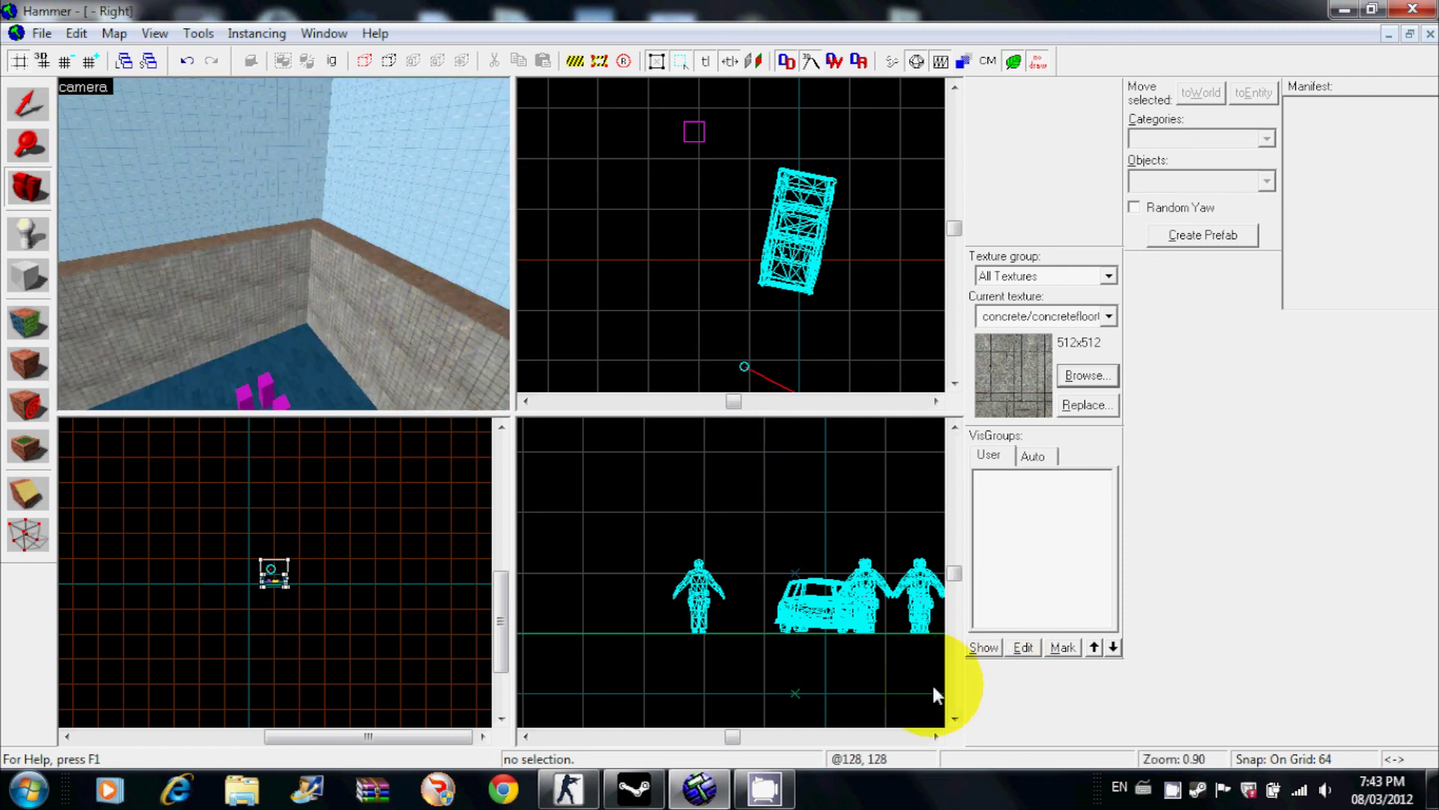